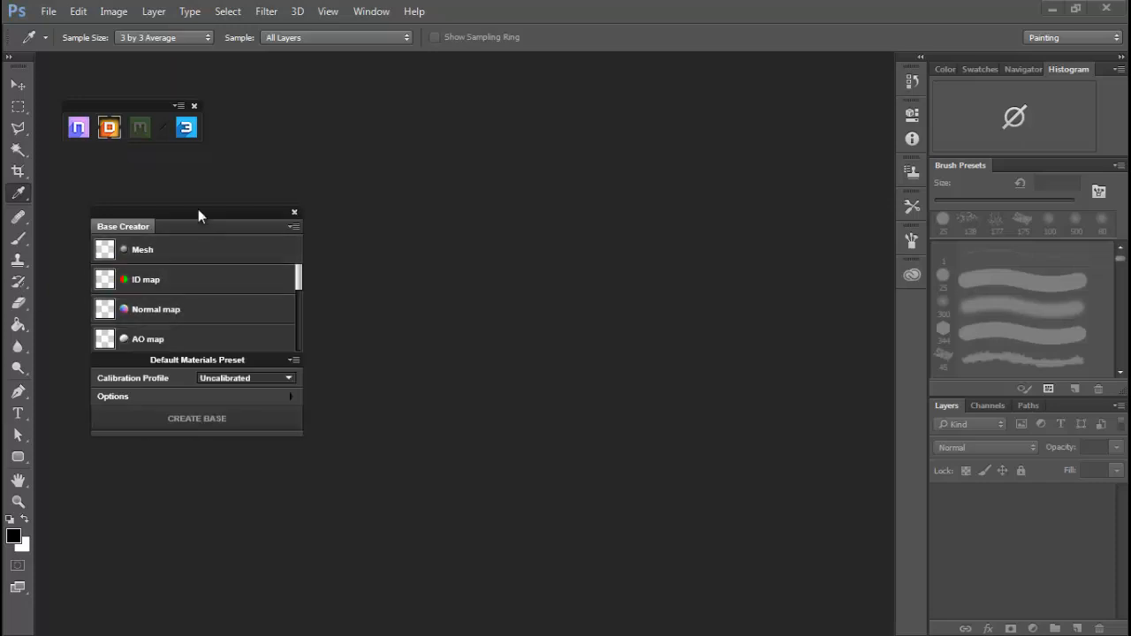
Load Wall.obj from the PSD folder as the mesh input of the Base Creator
drag(200, 210, 171, 209)
mouse_move(176, 248)
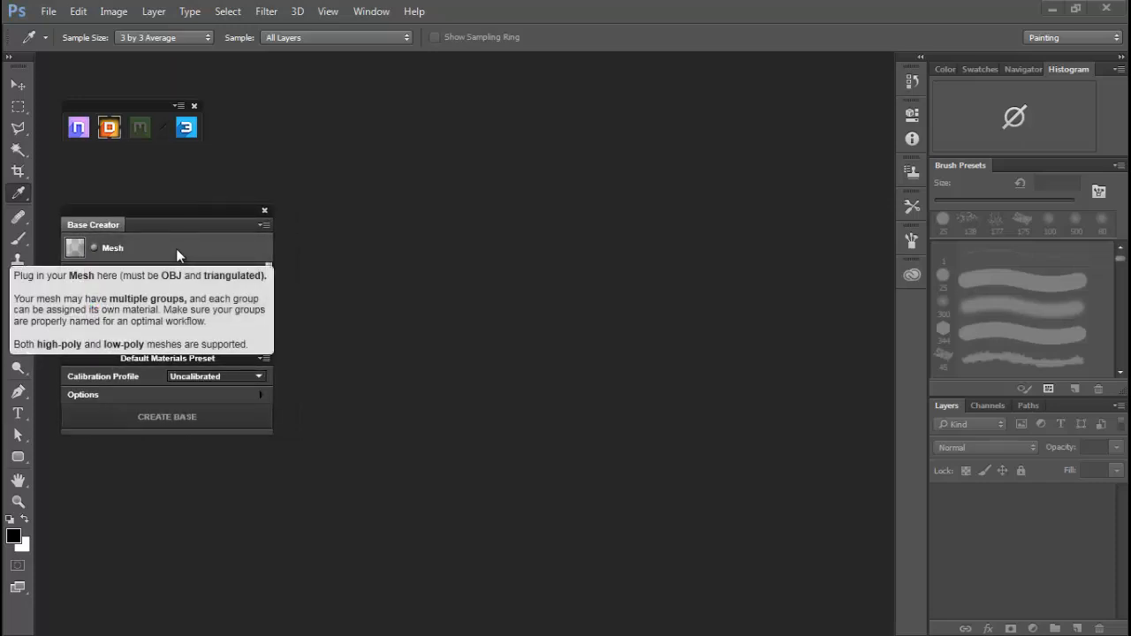
click(176, 249)
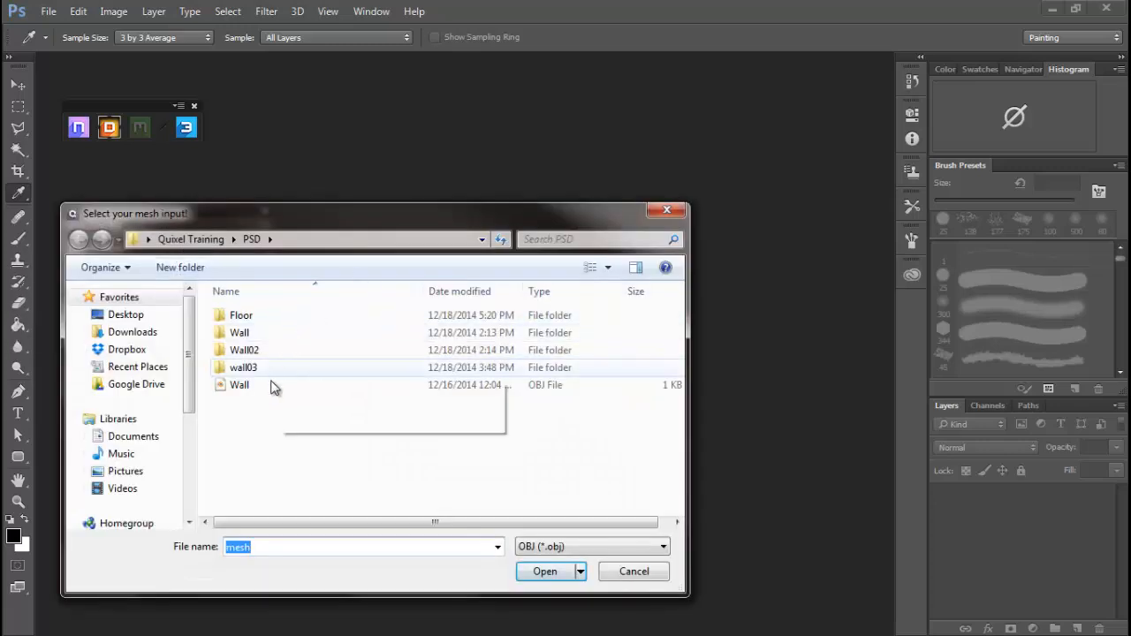
click(256, 385)
click(543, 571)
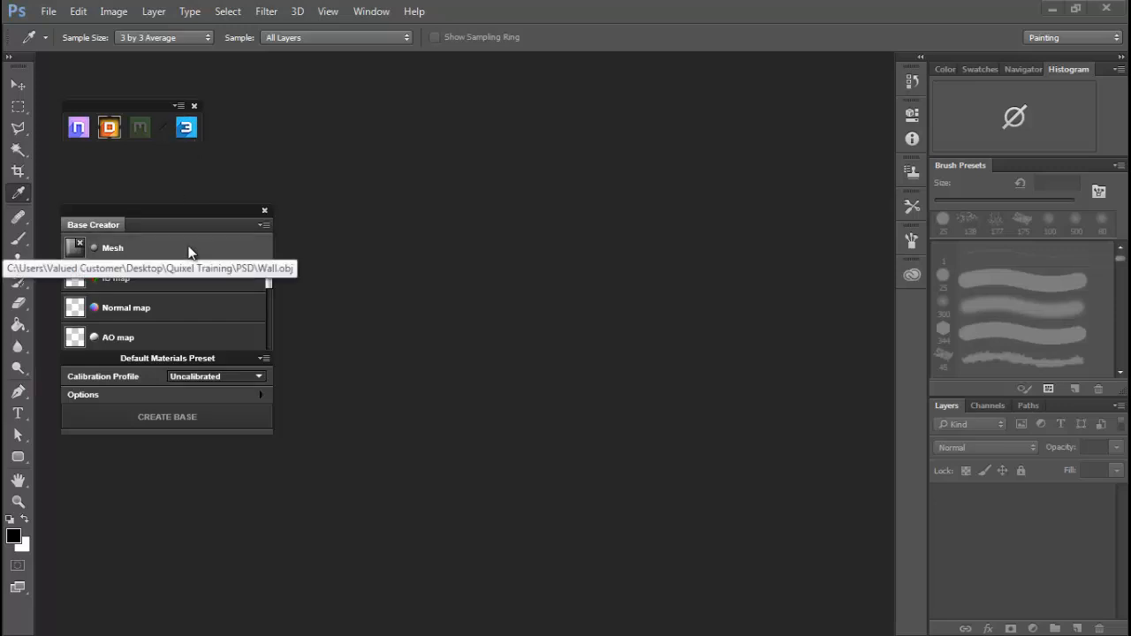
Quick-load the wall's ID, normal and AO maps into the Base Creator with one multi-file selection
click(262, 225)
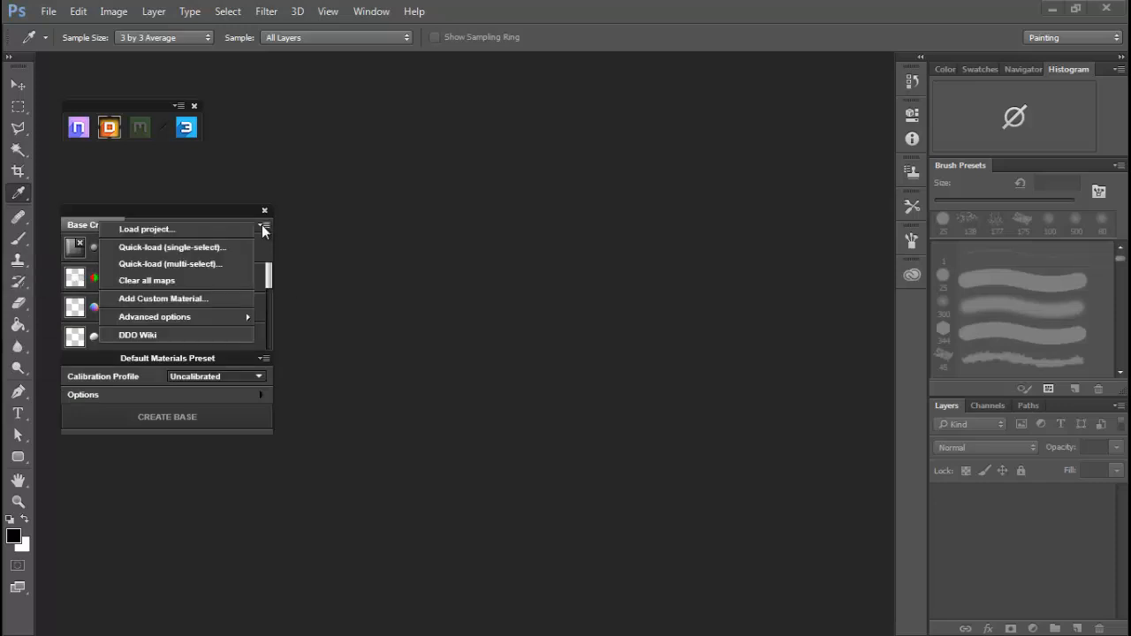
click(196, 262)
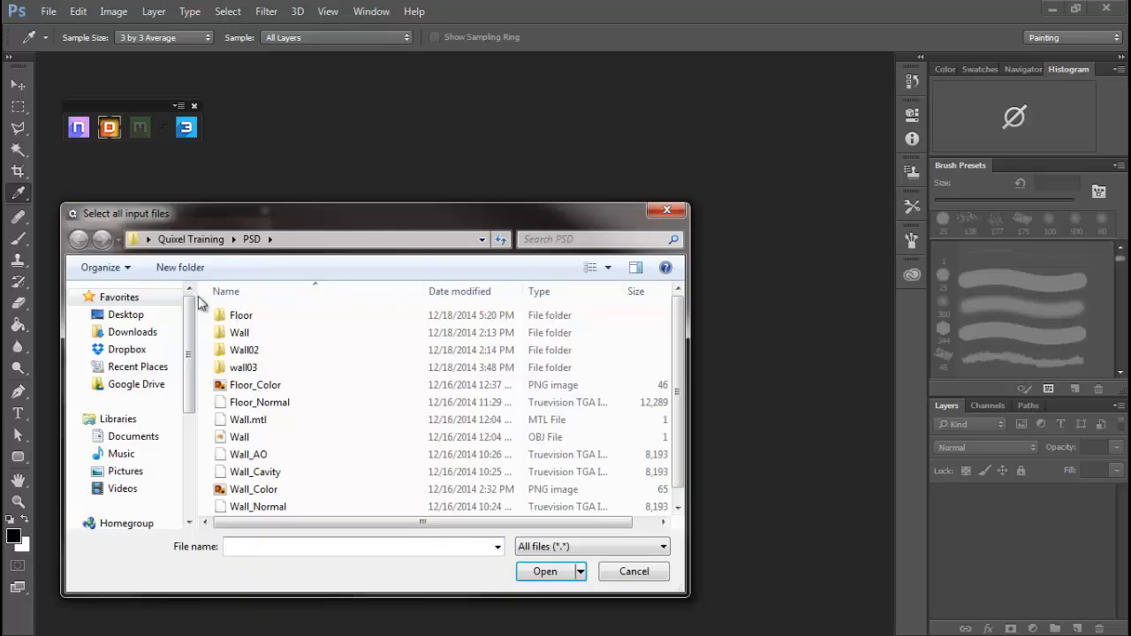
drag(350, 215, 306, 212)
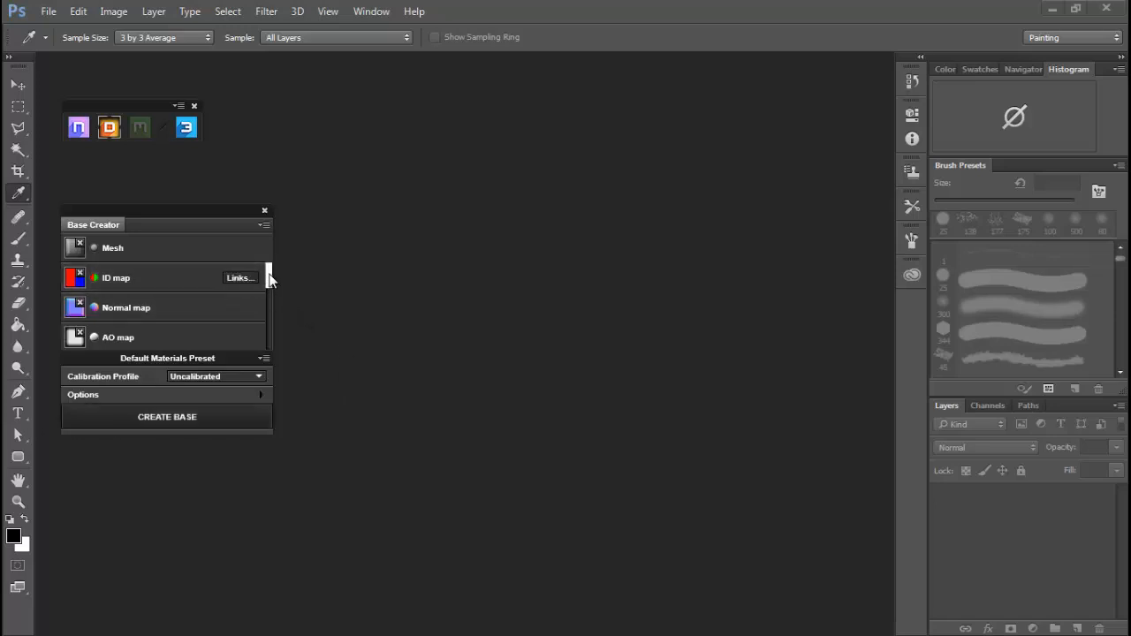
drag(270, 280, 263, 255)
Open Wall_Color.png from the PSD folder to examine the ID map's color regions, and close it again
click(49, 10)
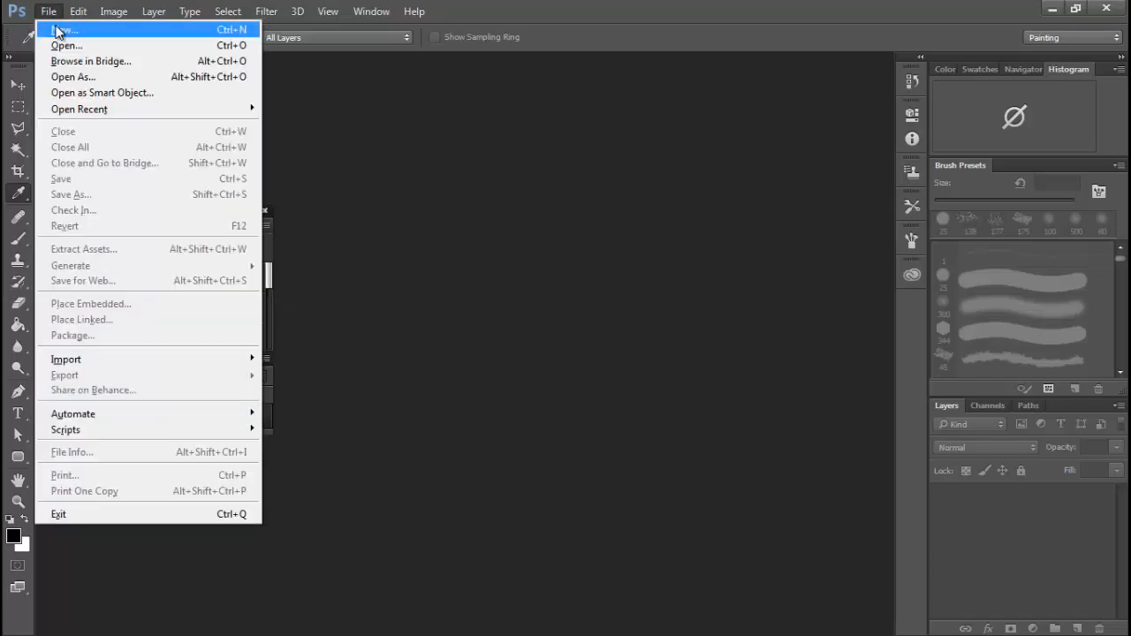
click(64, 46)
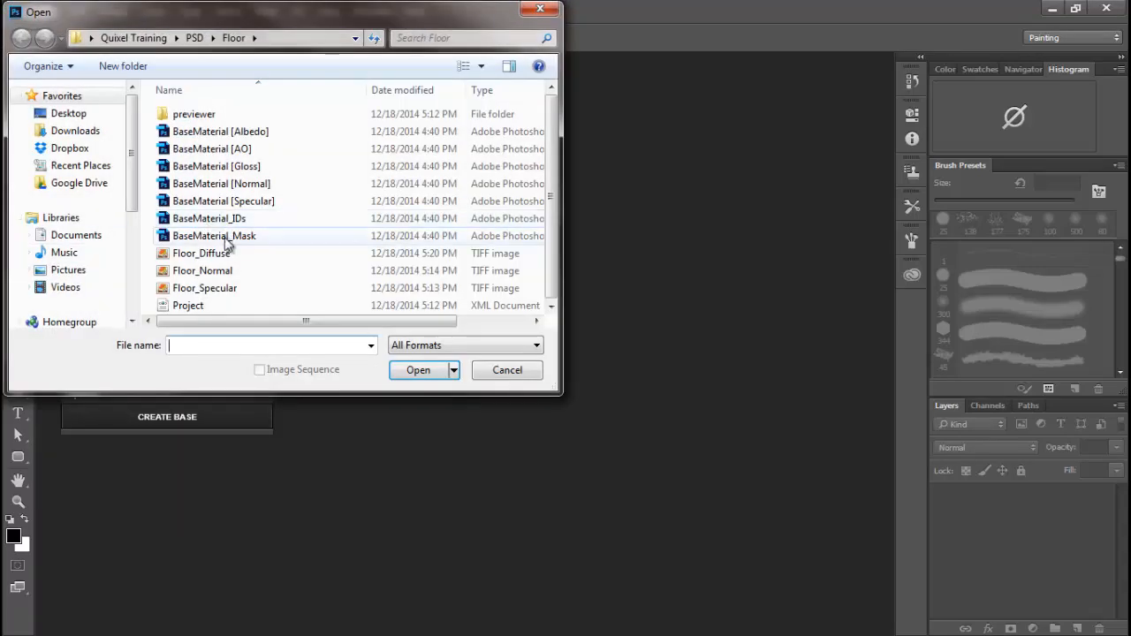
click(195, 38)
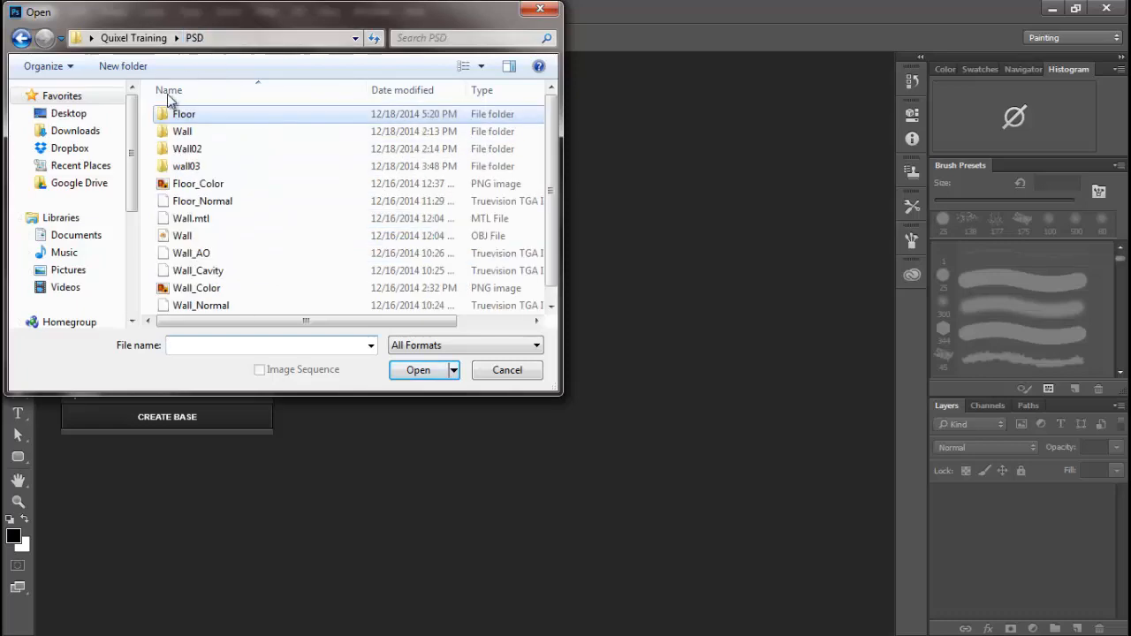
click(201, 290)
click(436, 370)
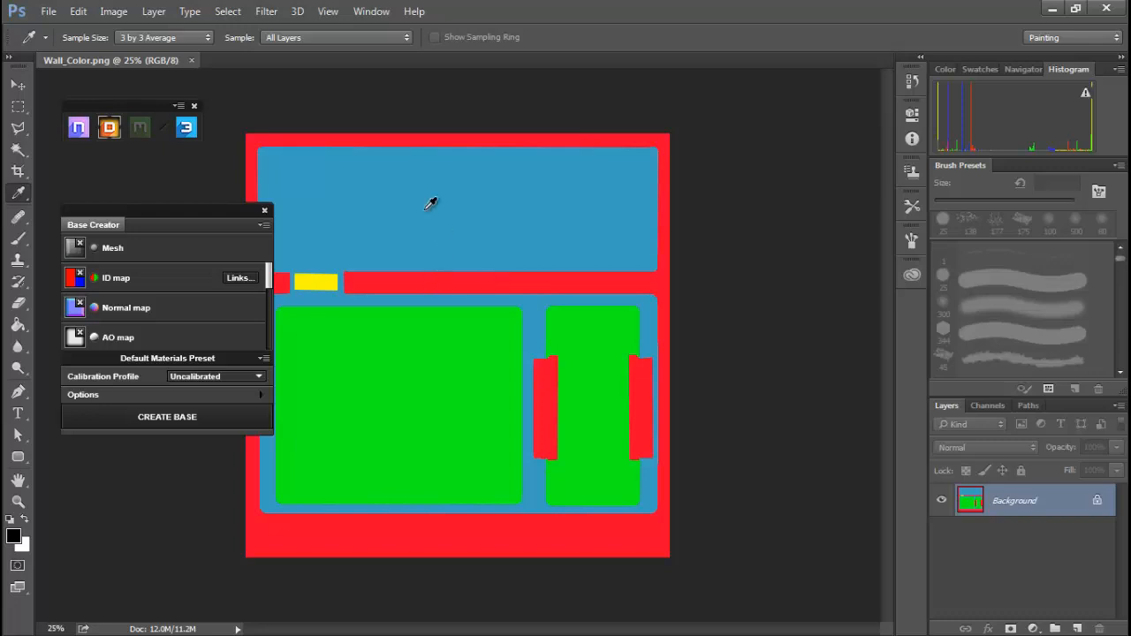
click(191, 62)
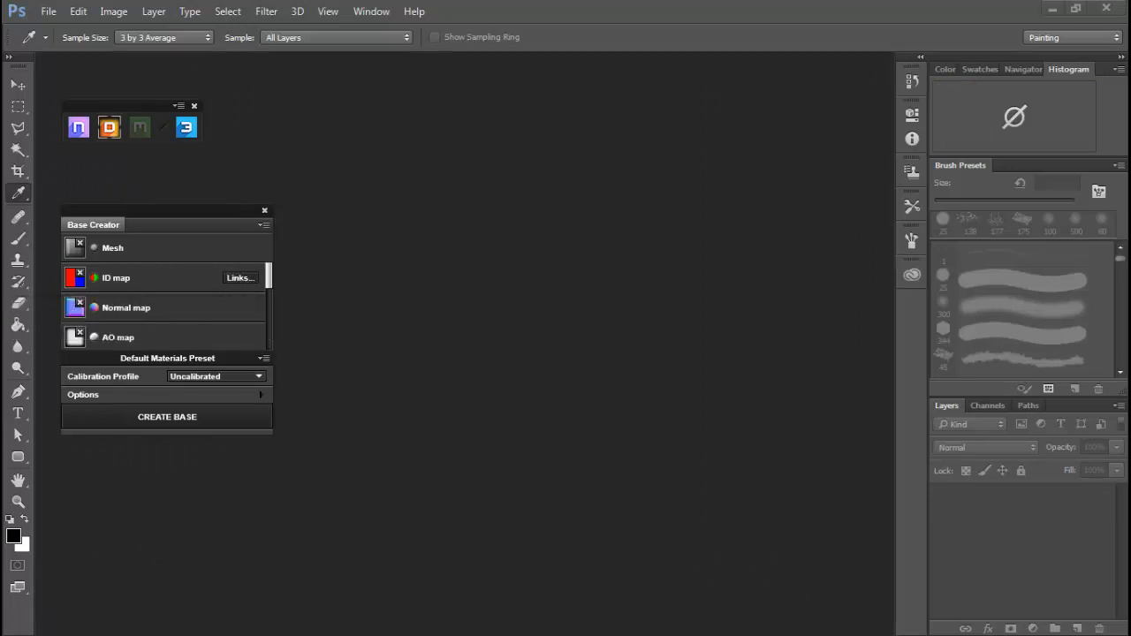
Link the blue ID color to the Varnished Wood material in the ID Link Editor
drag(320, 169, 478, 100)
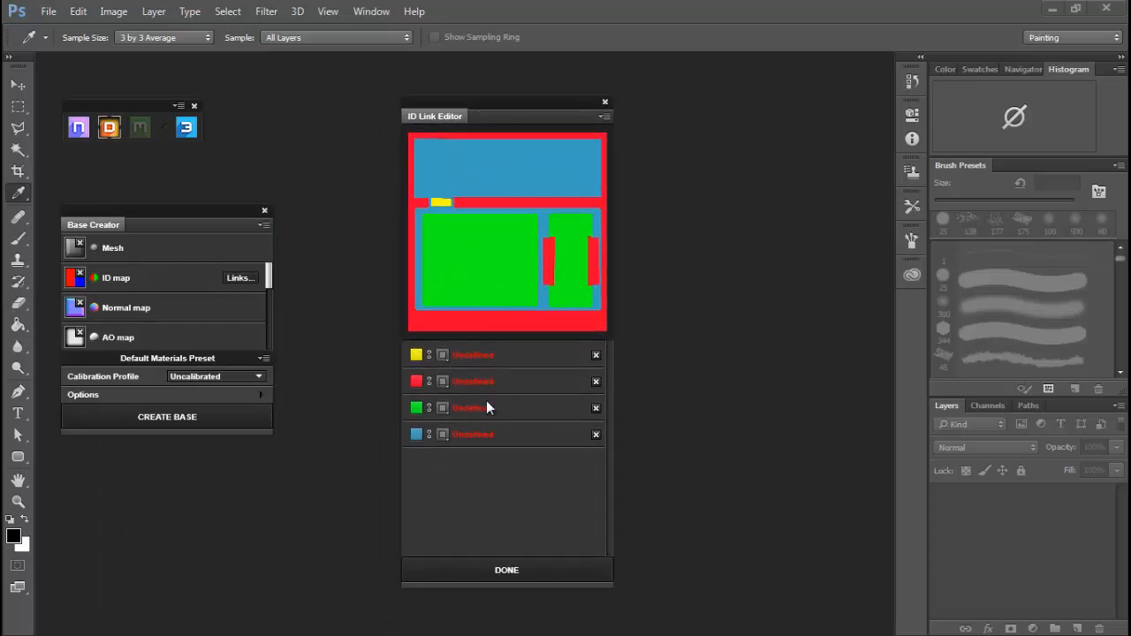
click(442, 434)
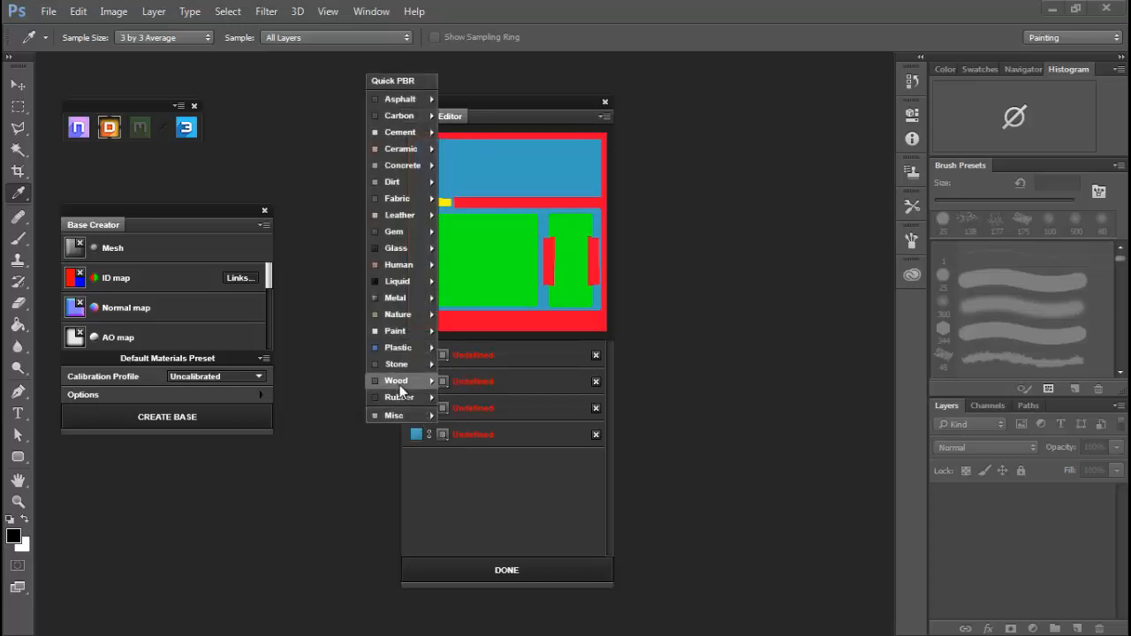
mouse_move(399, 385)
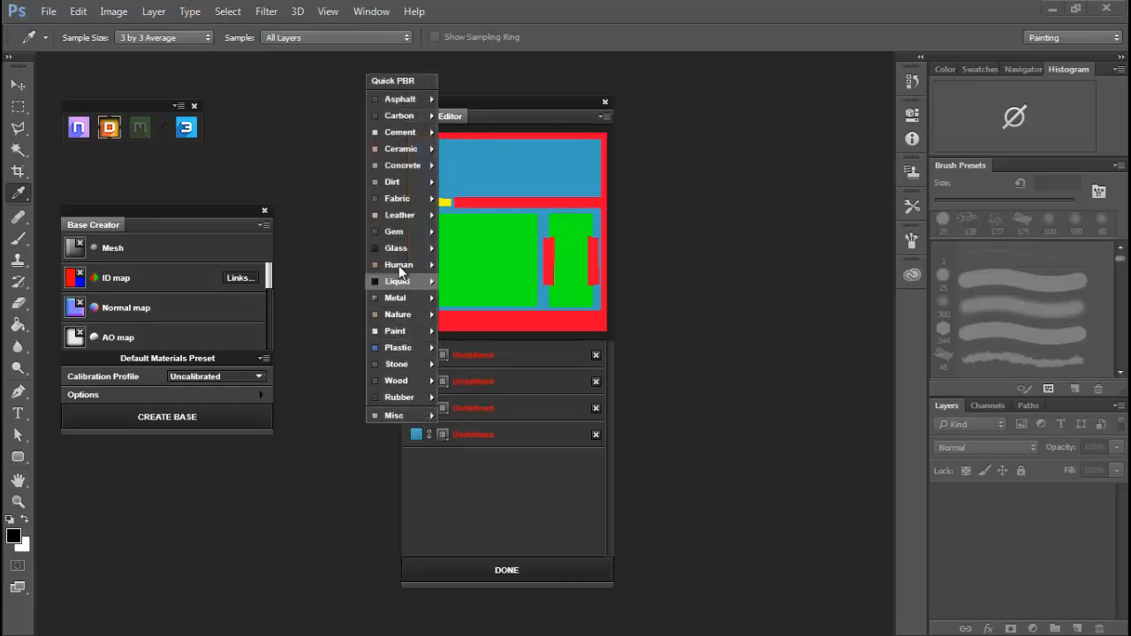
mouse_move(372, 303)
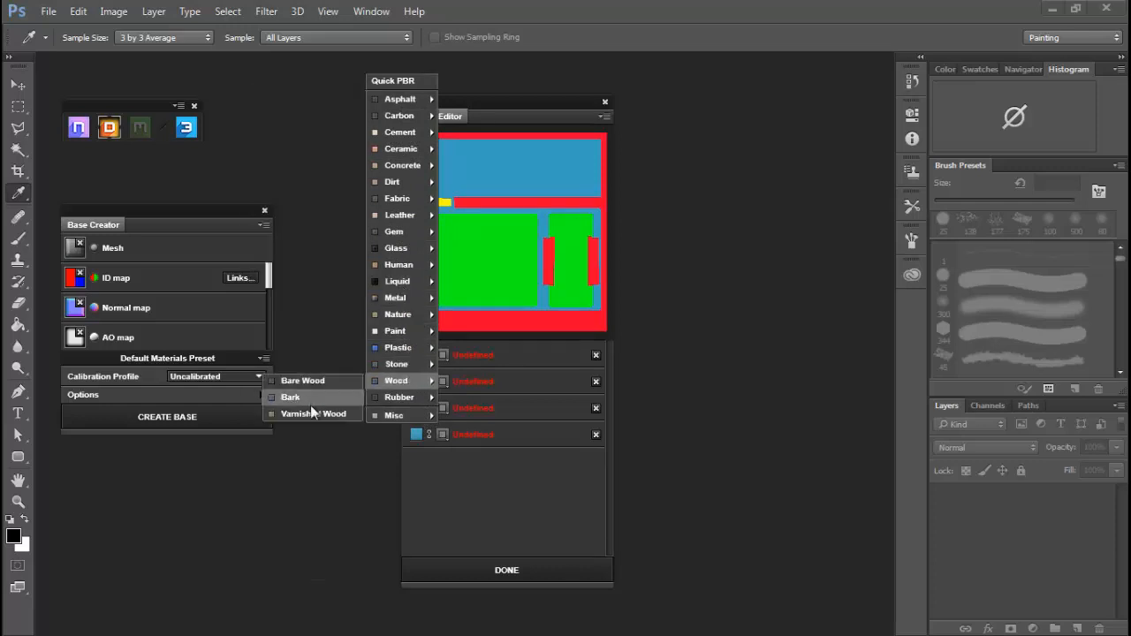
click(311, 415)
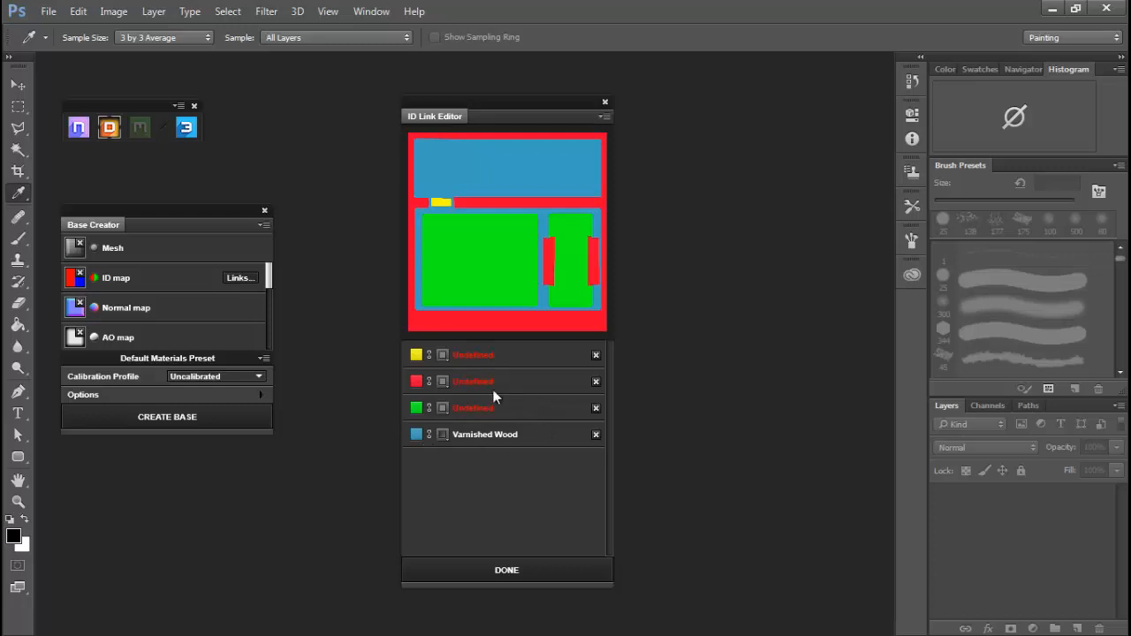
Link the yellow ID color to Carbon Fiber and finish editing the ID links
click(442, 355)
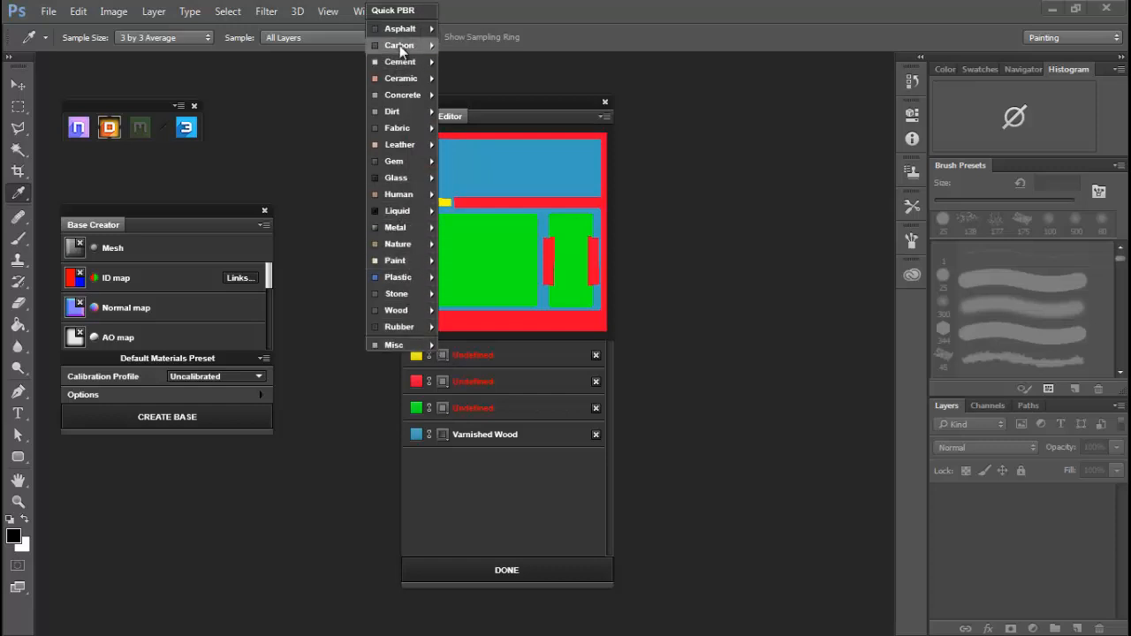
mouse_move(399, 45)
click(310, 44)
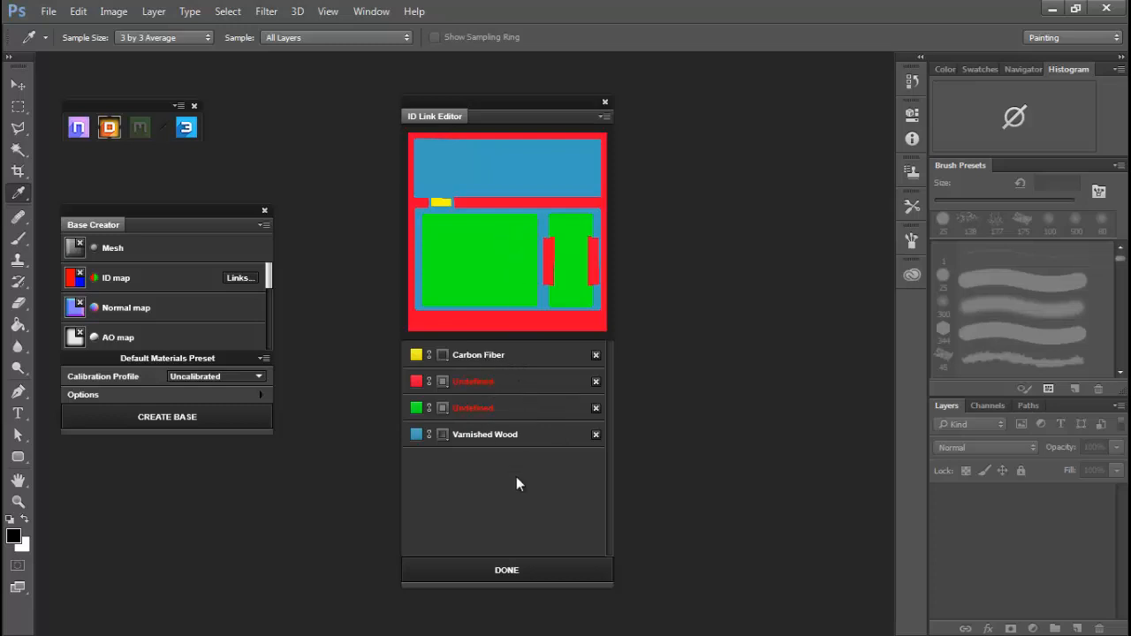
click(511, 571)
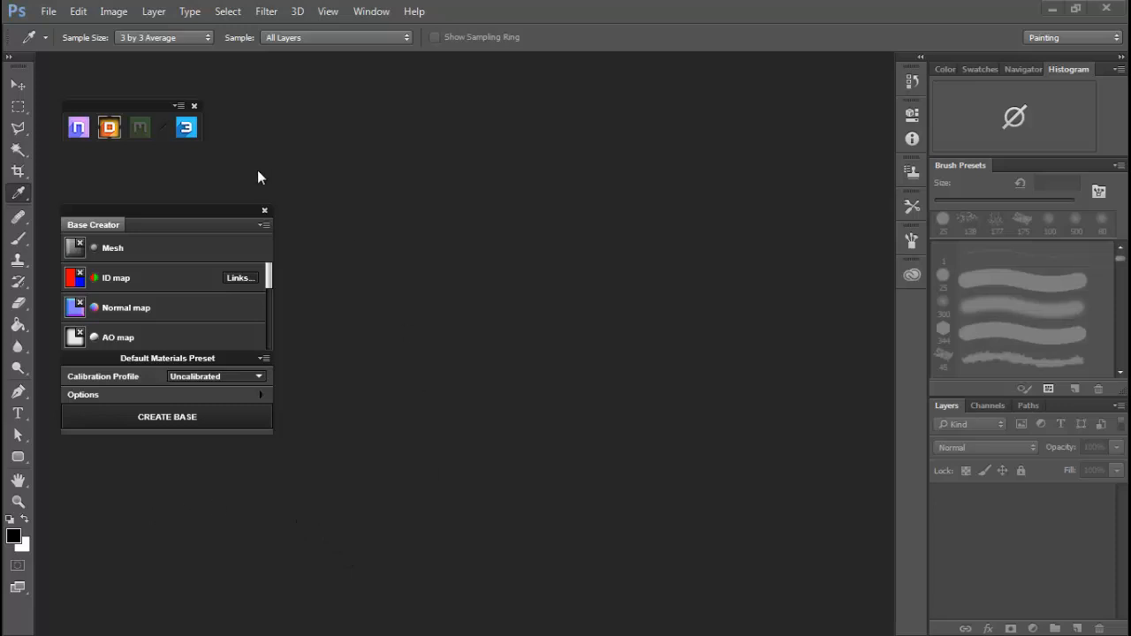
Create the base project from the loaded maps and enlarge the material layer list
click(173, 417)
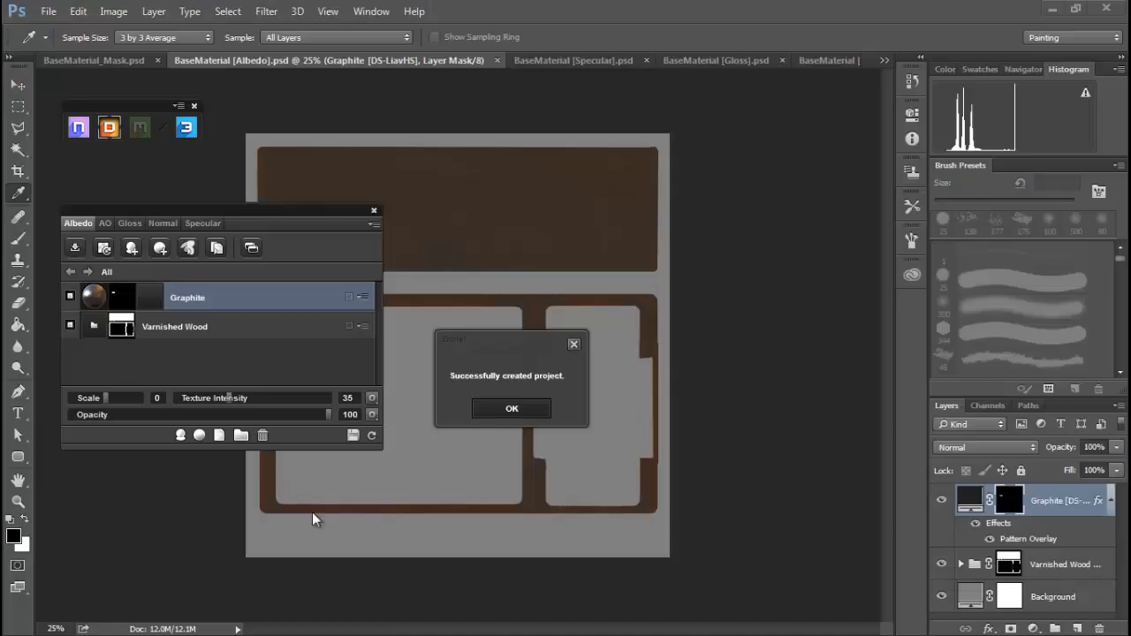
click(511, 410)
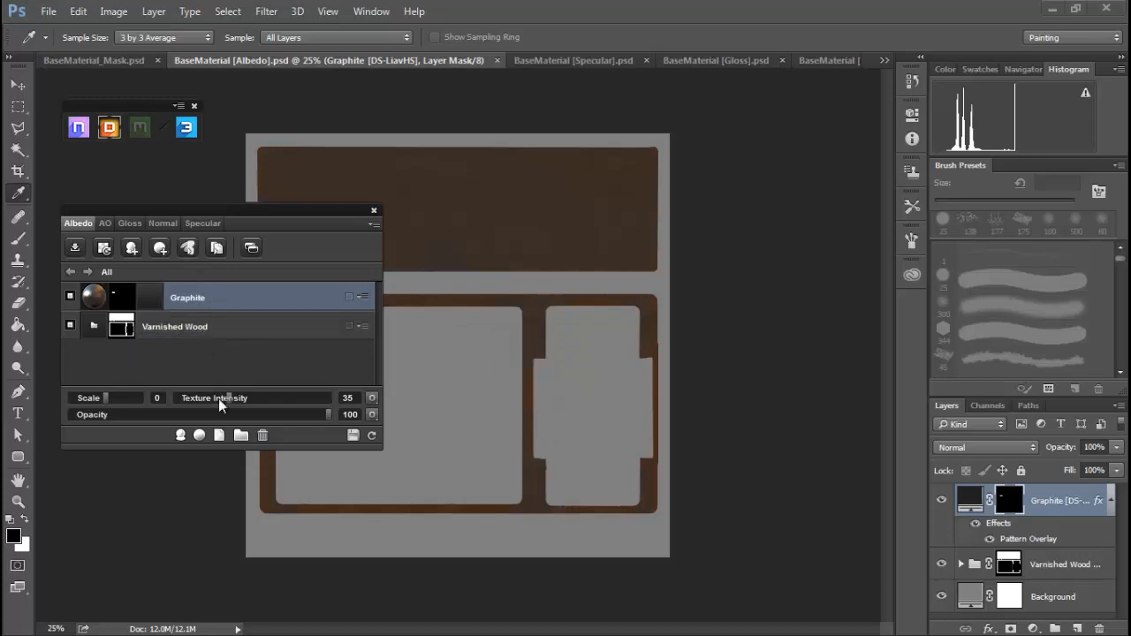
drag(227, 449, 227, 497)
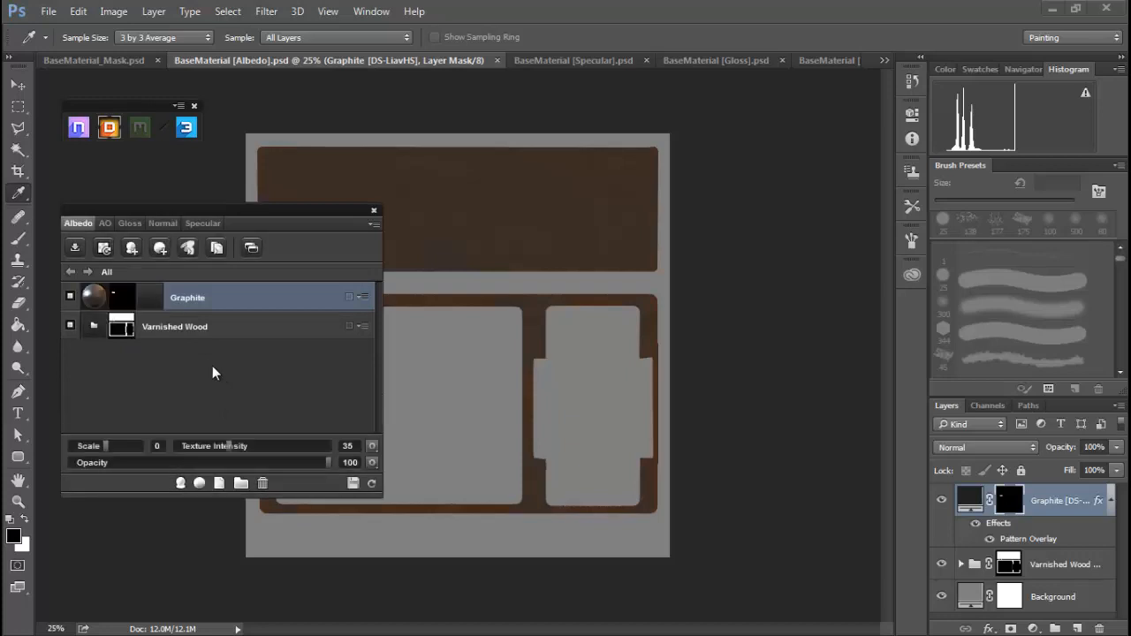
Examine the textured wall in the 3DO previewer from above and at a low angle, and move the previewer out of the way
click(186, 130)
drag(0, 89, 516, 69)
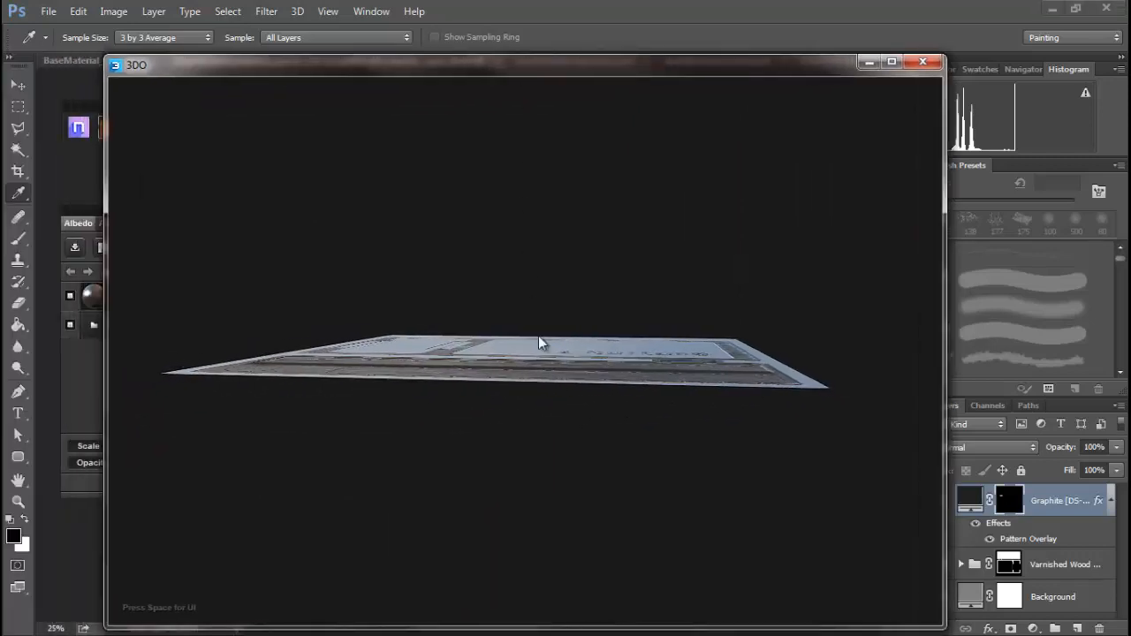
drag(540, 340, 265, 361)
drag(552, 374, 364, 395)
drag(498, 382, 517, 408)
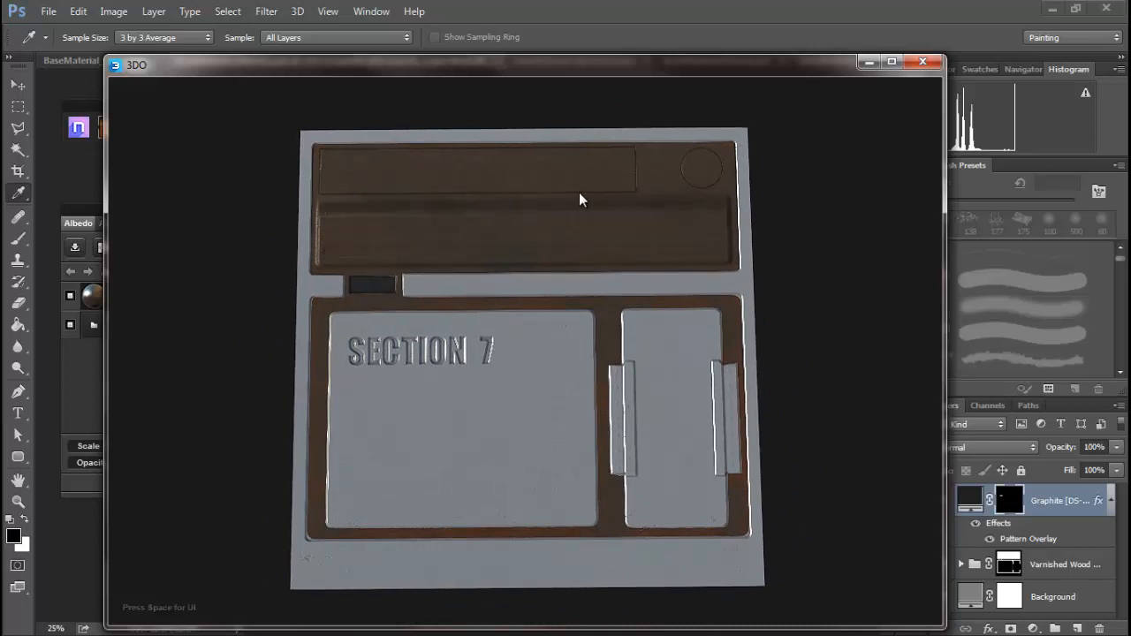
drag(518, 416, 512, 303)
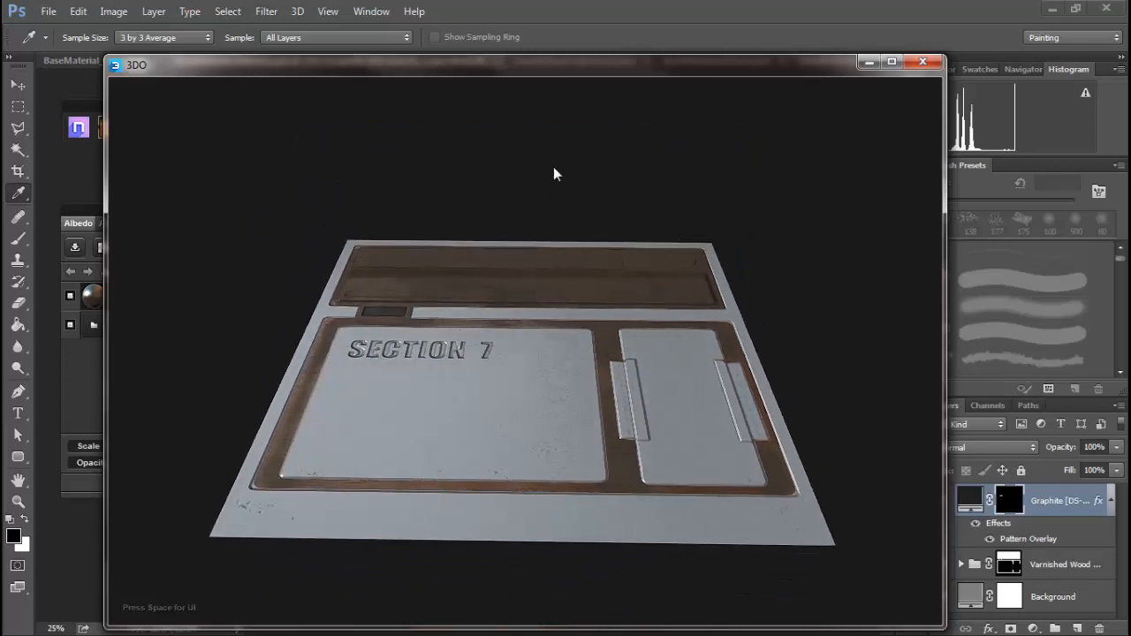
drag(536, 63, 0, 110)
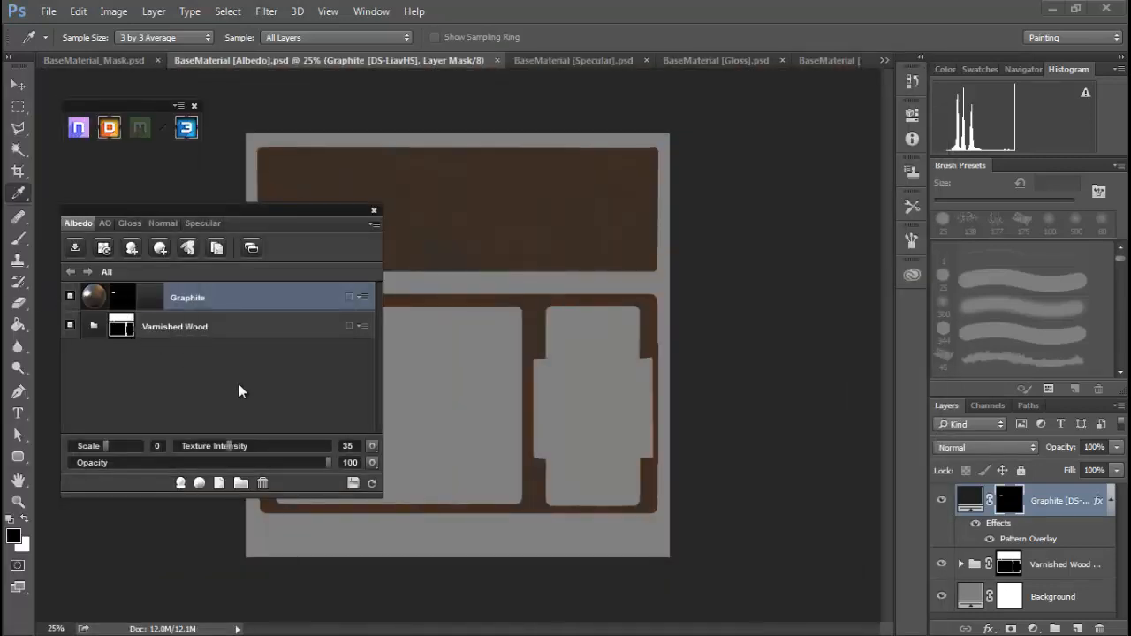
Delete the Varnished Wood material group from the Albedo layers
click(198, 329)
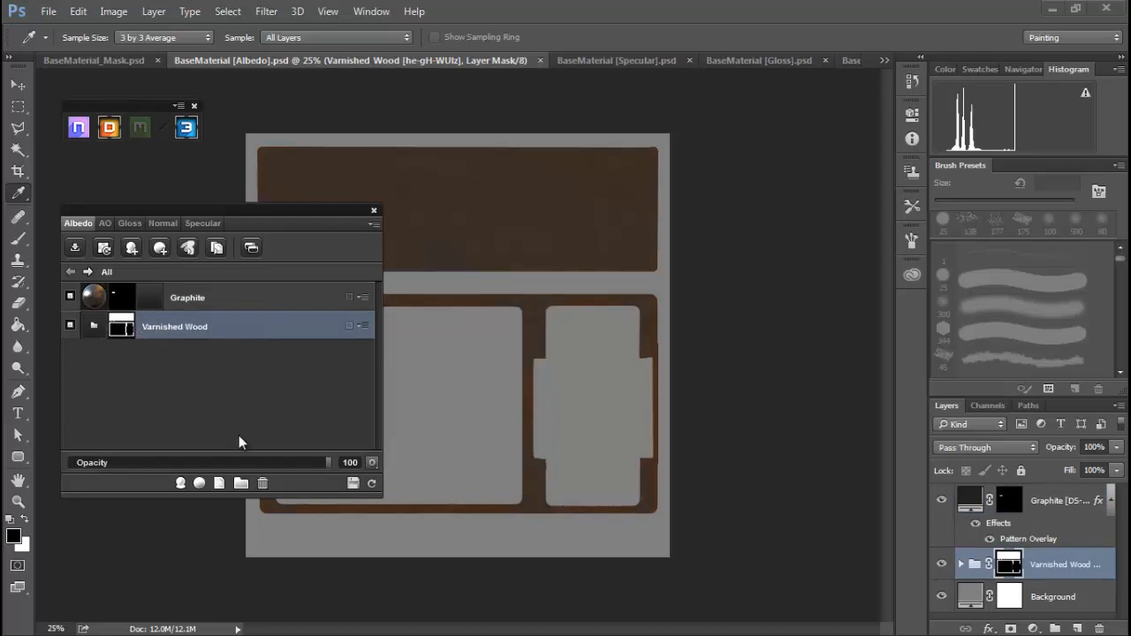
click(262, 483)
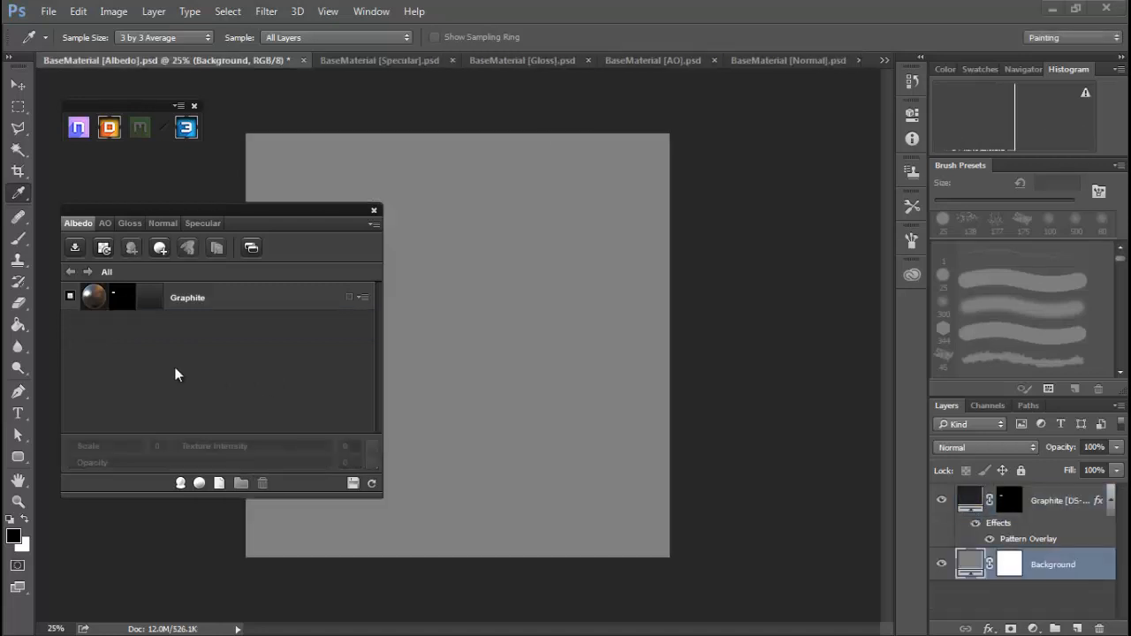
mouse_move(2, 99)
mouse_down()
mouse_move(564, 72)
mouse_move(0, 80)
mouse_up()
Browse the wood, metal and fabric categories of the Material Browser and close it without creating a material
click(201, 486)
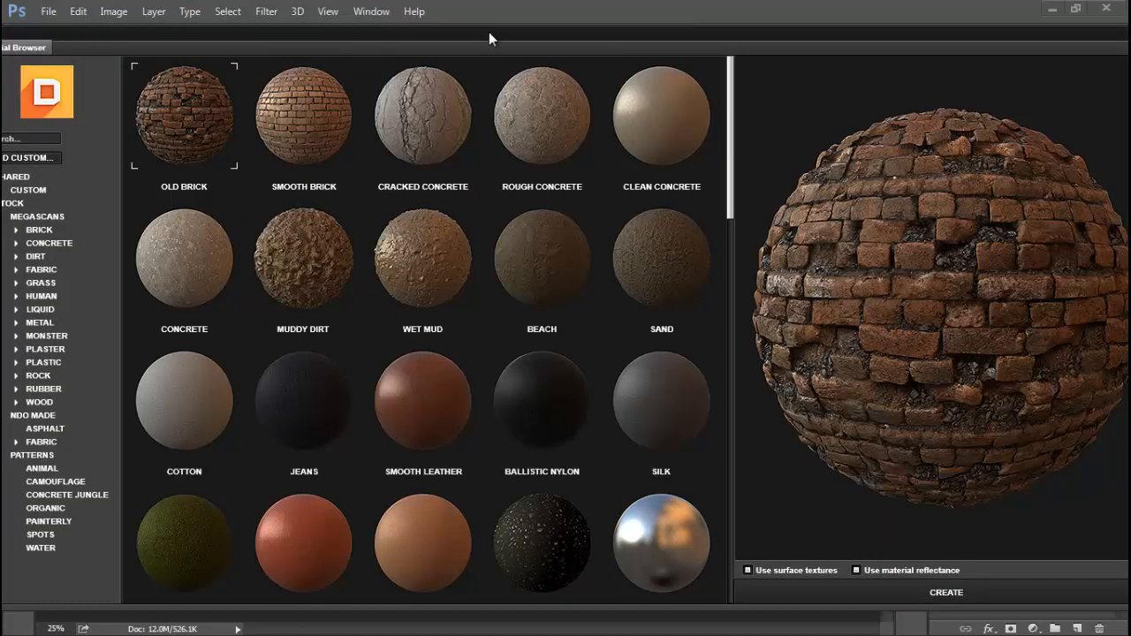
drag(488, 32, 496, 25)
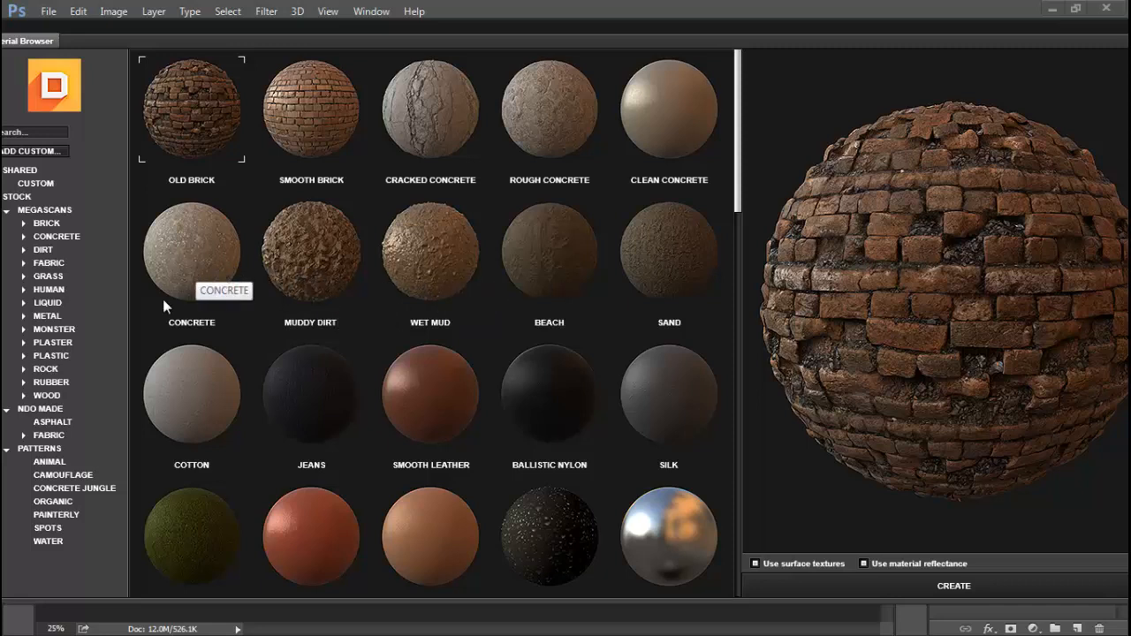
click(46, 395)
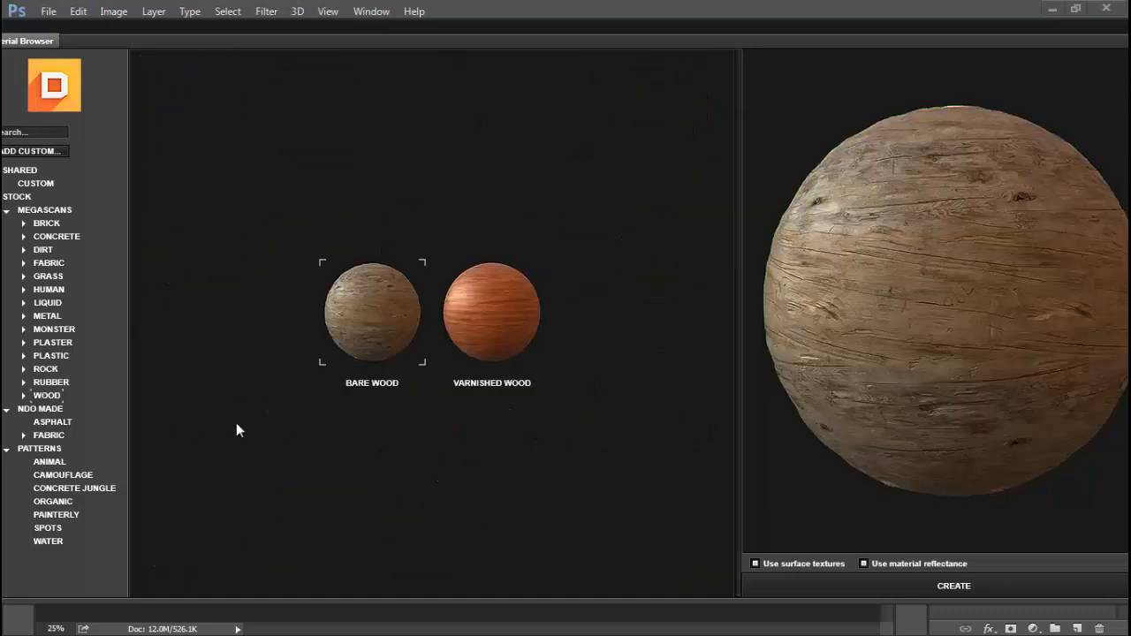
click(68, 315)
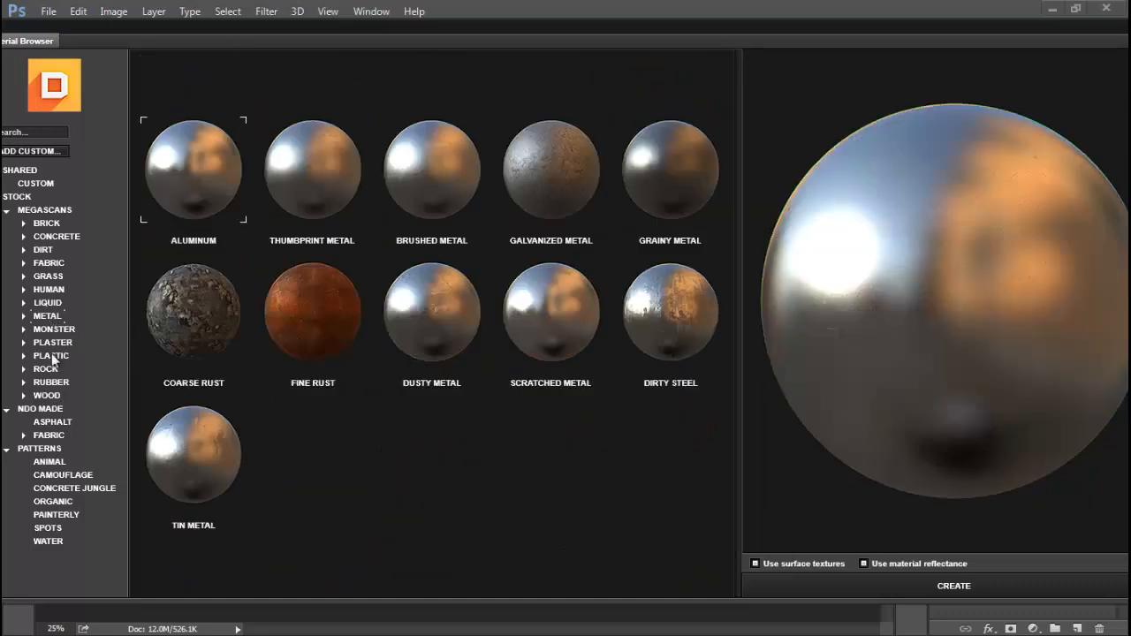
click(55, 264)
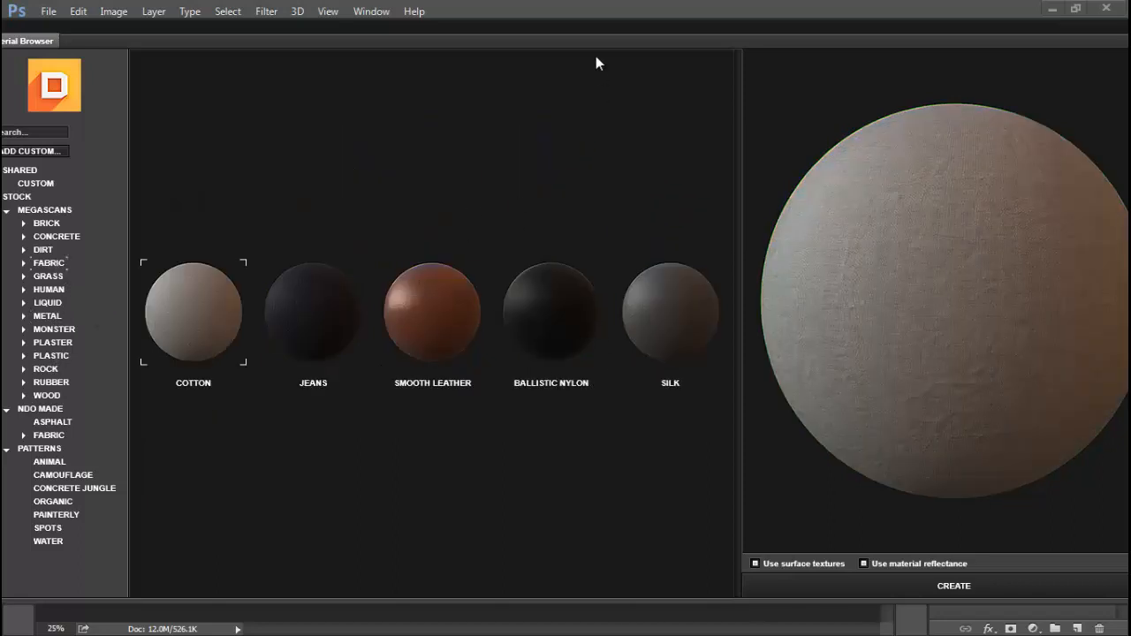
drag(575, 31, 484, 59)
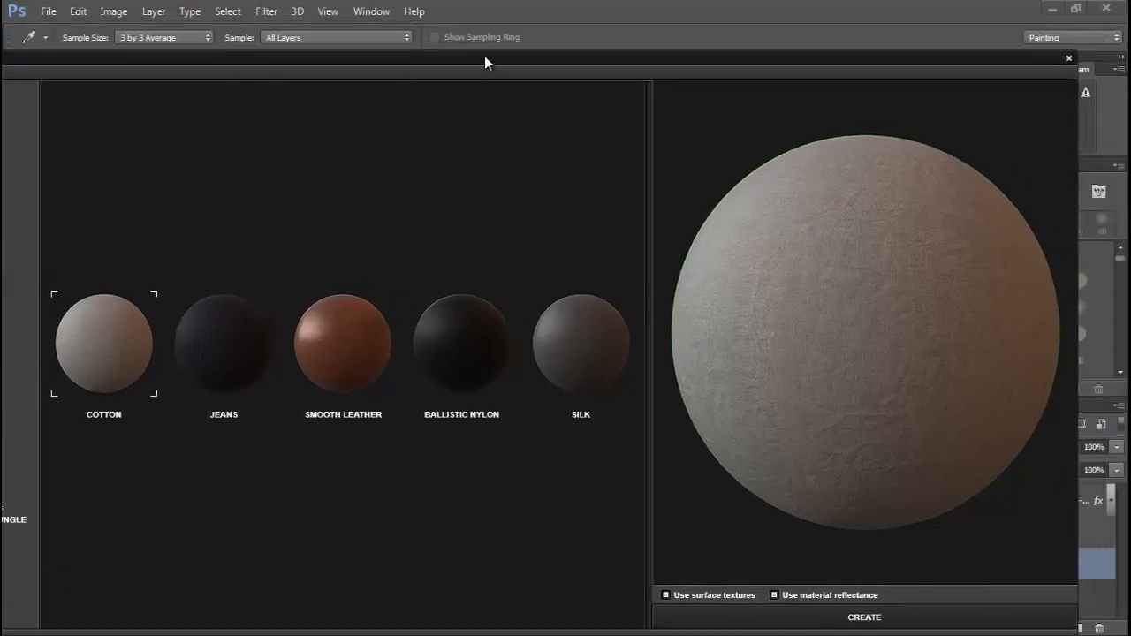
click(1069, 58)
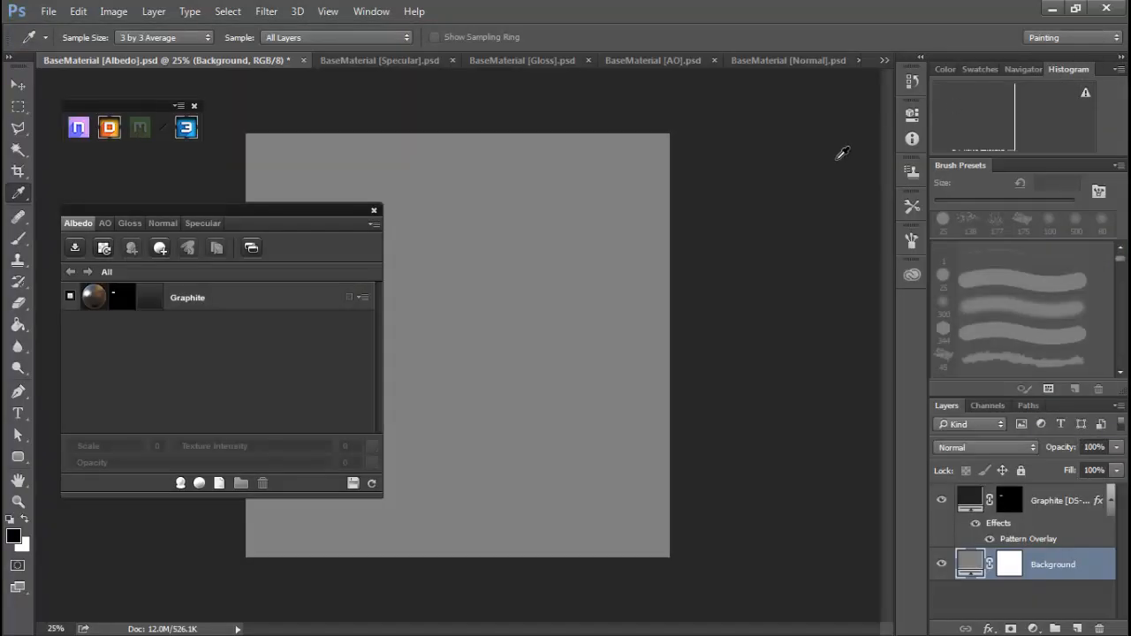
Add the Varnished Cherry smart material from the base Wood category to the Albedo layers
click(181, 486)
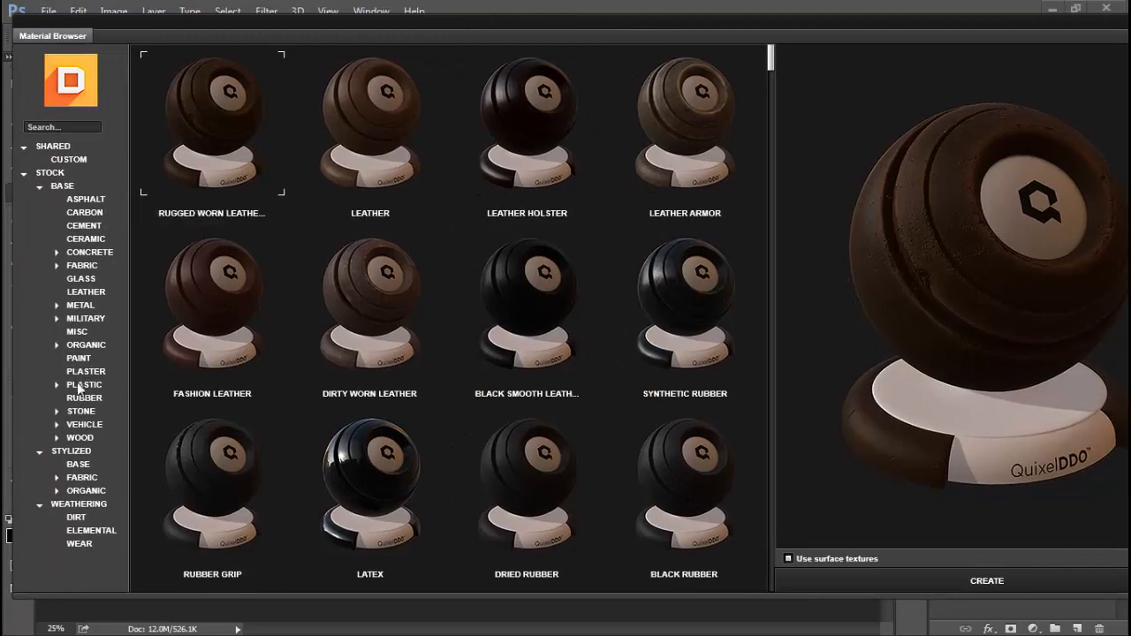
click(77, 437)
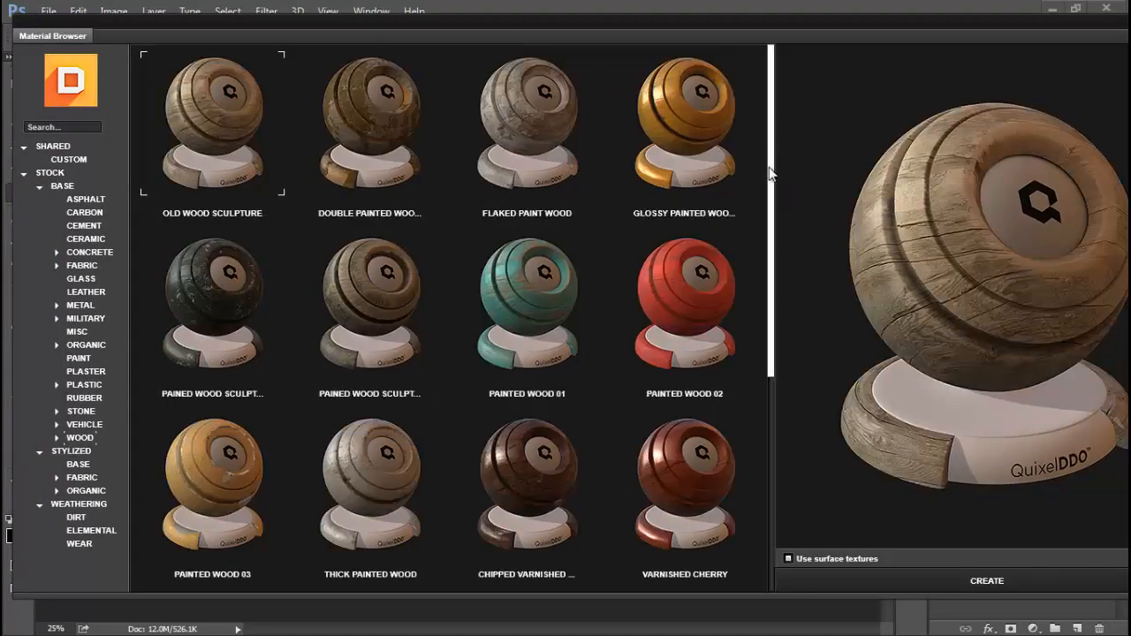
drag(771, 168, 765, 331)
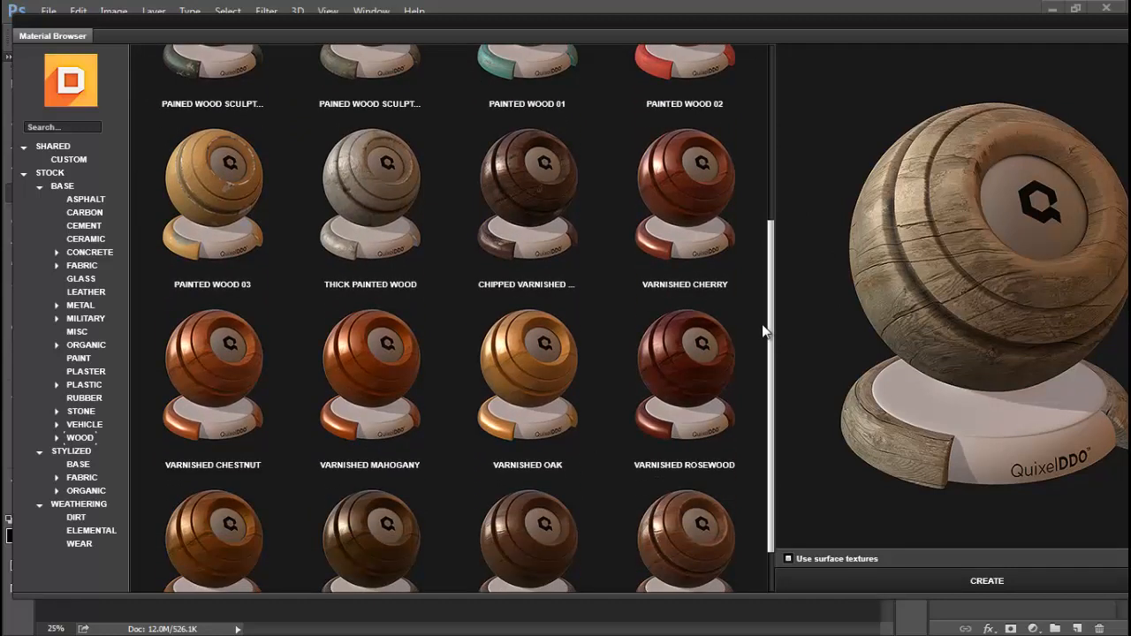
click(695, 206)
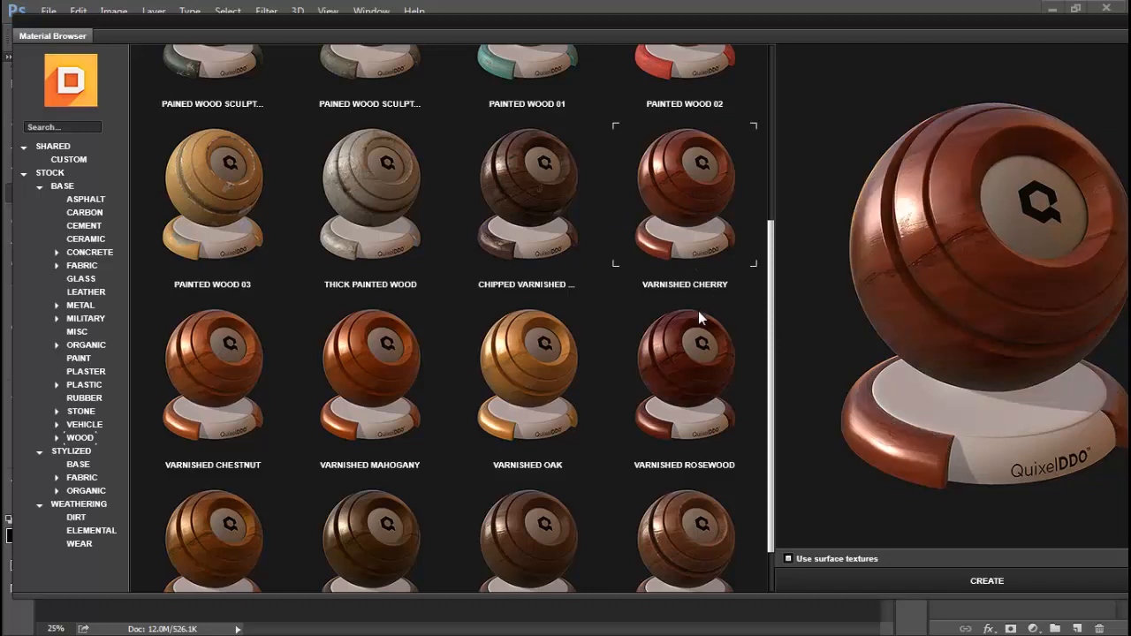
click(966, 582)
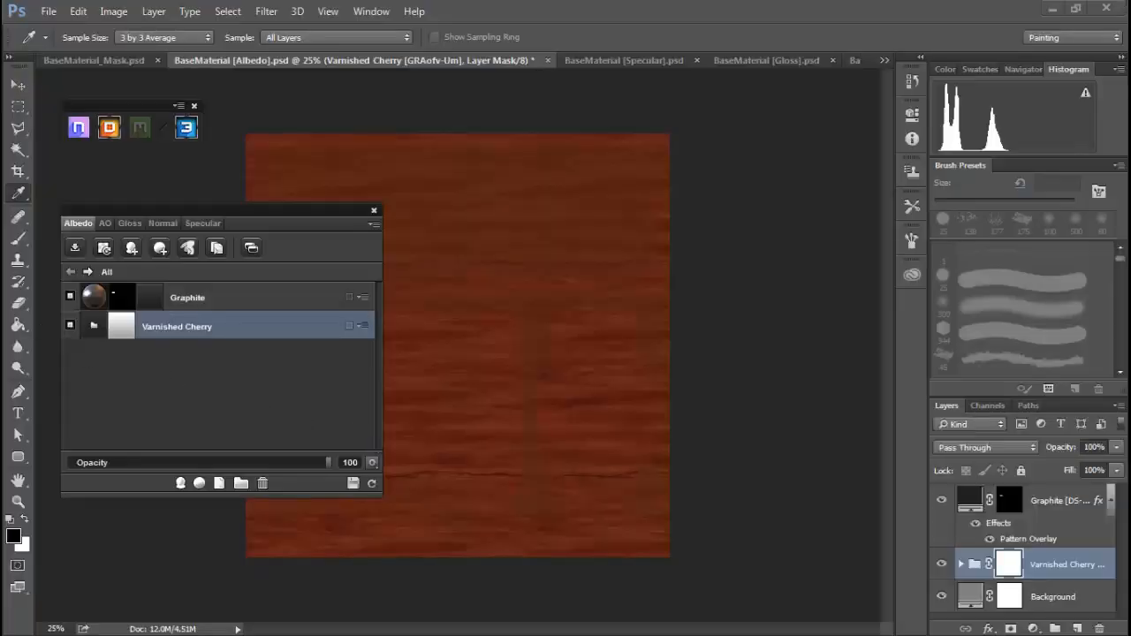
Examine the cherry-covered wall in the 3DO previewer and inspect the sublayers inside the Varnished Cherry group
drag(2, 130, 534, 85)
drag(616, 362, 608, 450)
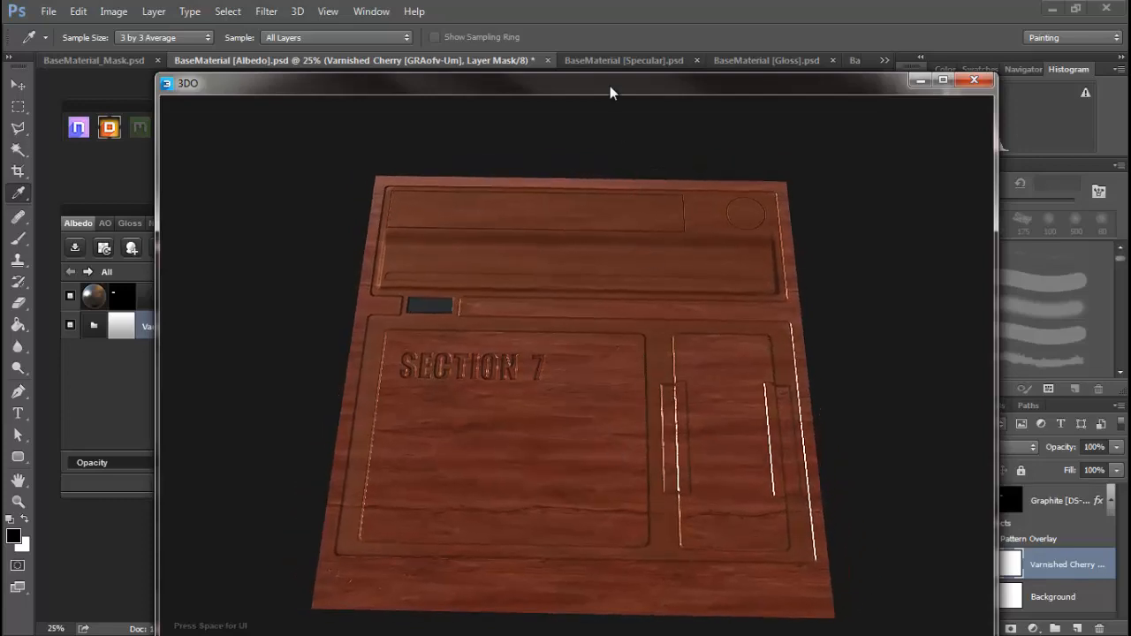
drag(610, 84, 2, 96)
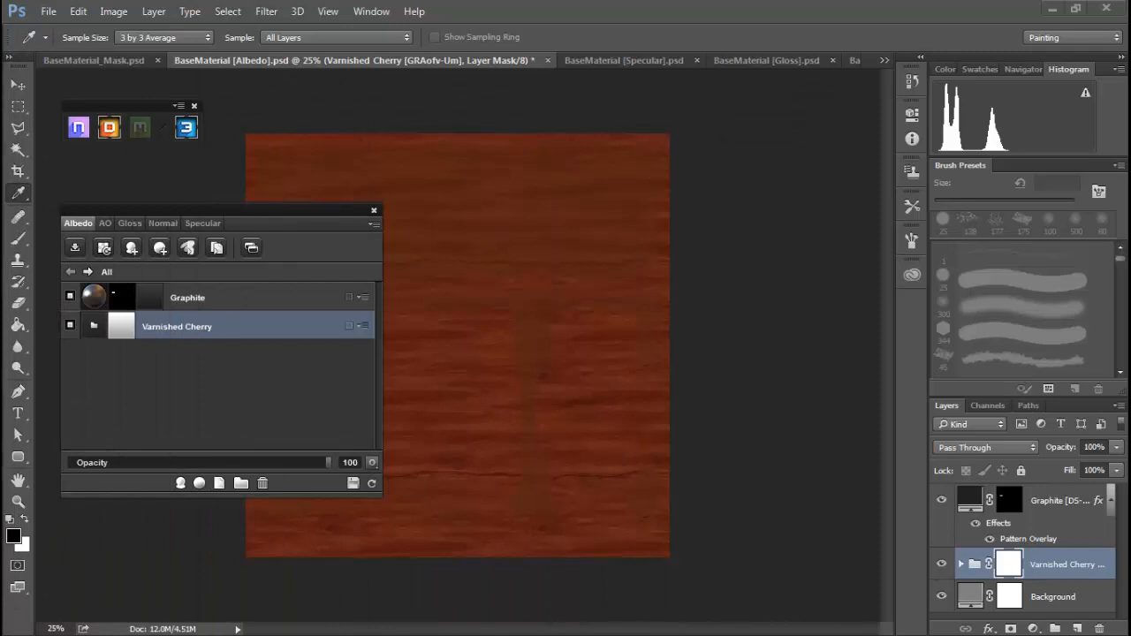
click(94, 326)
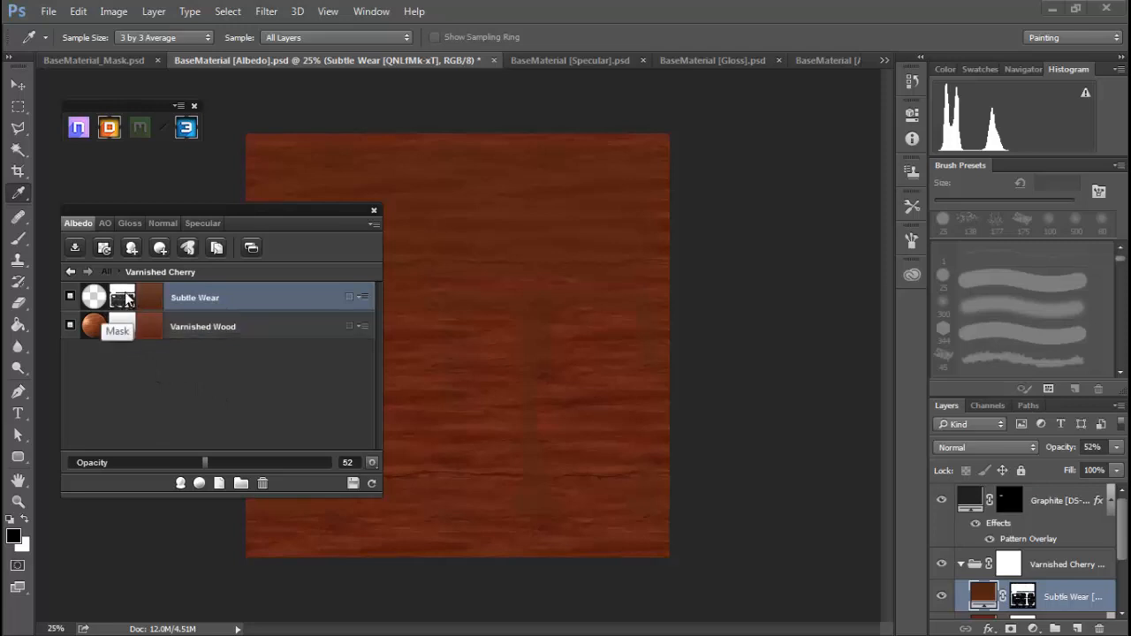
click(70, 274)
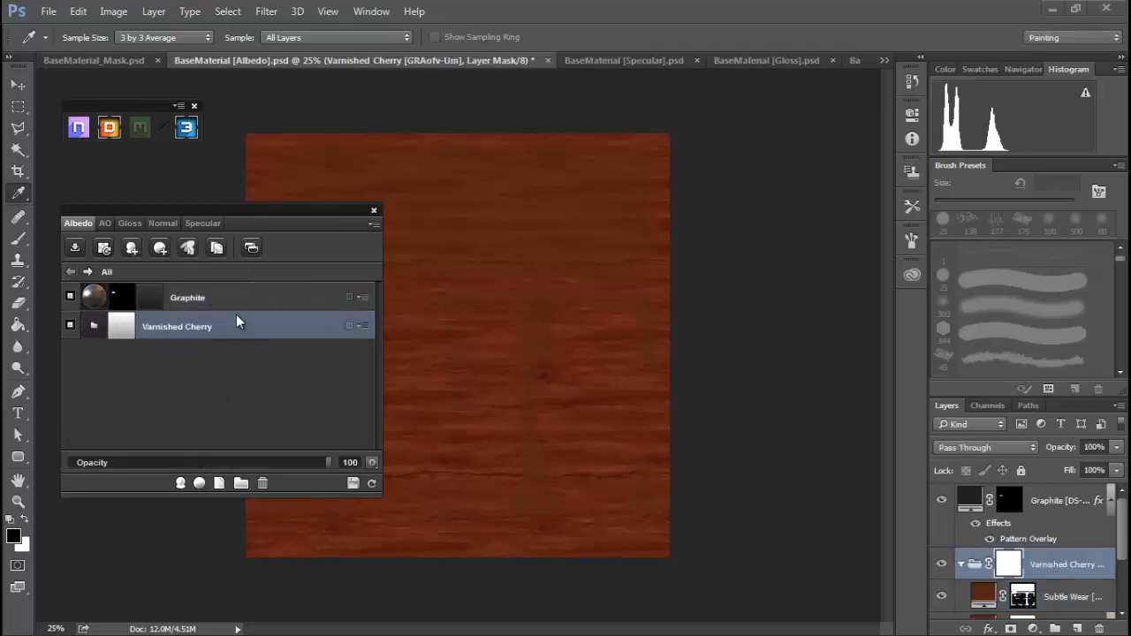
Mask the Varnished Cherry group to the blue ID colour and check the wall in the 3DO previewer
click(124, 331)
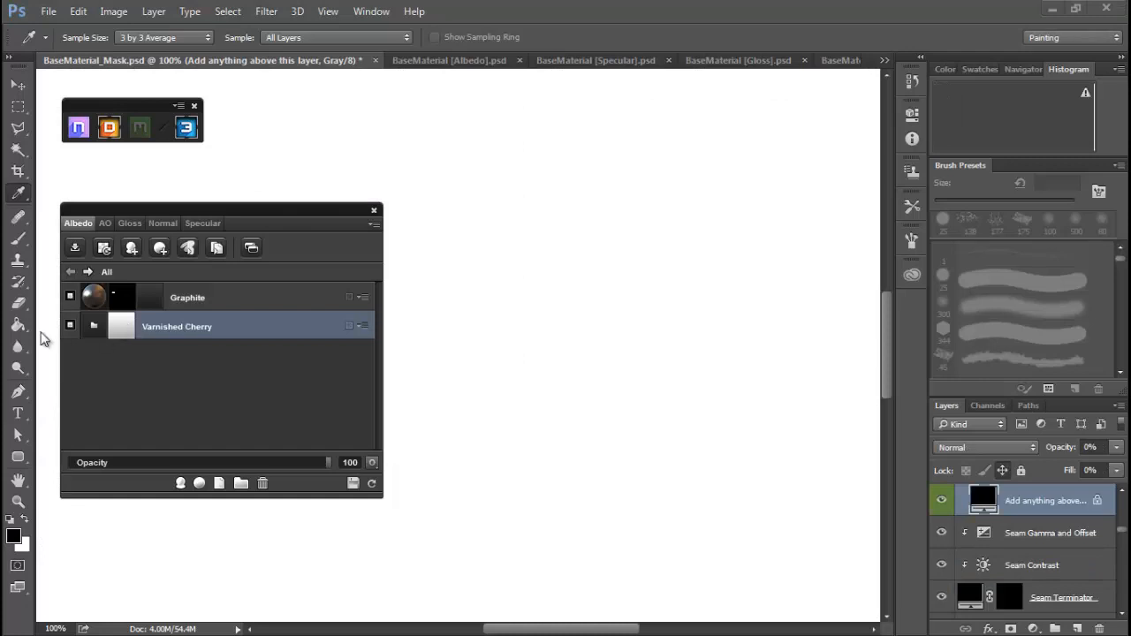
drag(394, 218, 567, 118)
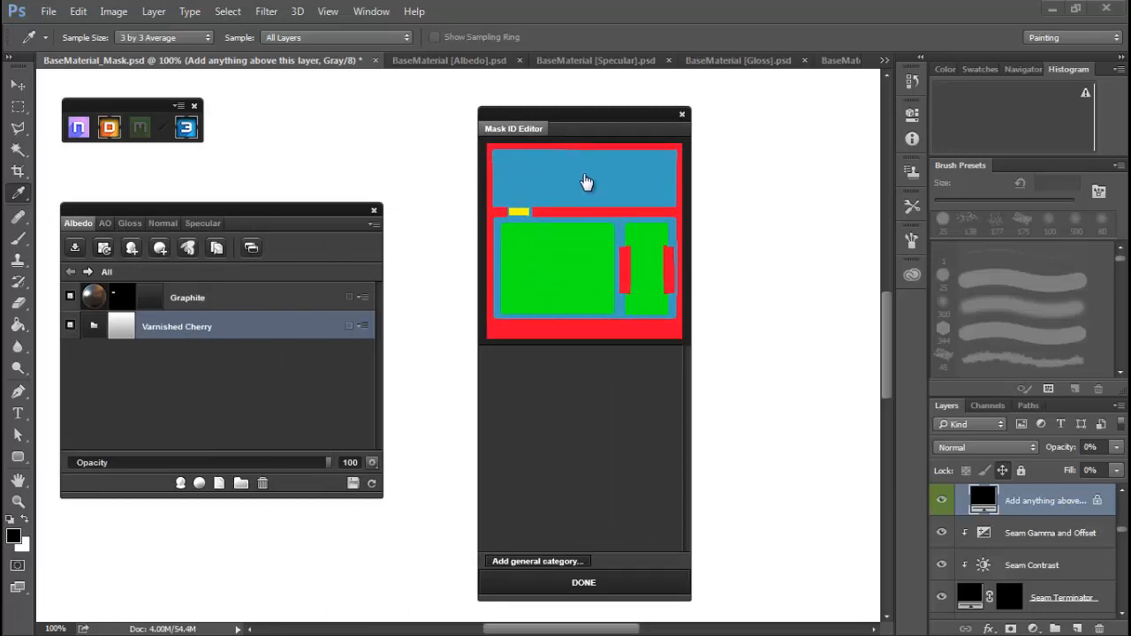
click(584, 182)
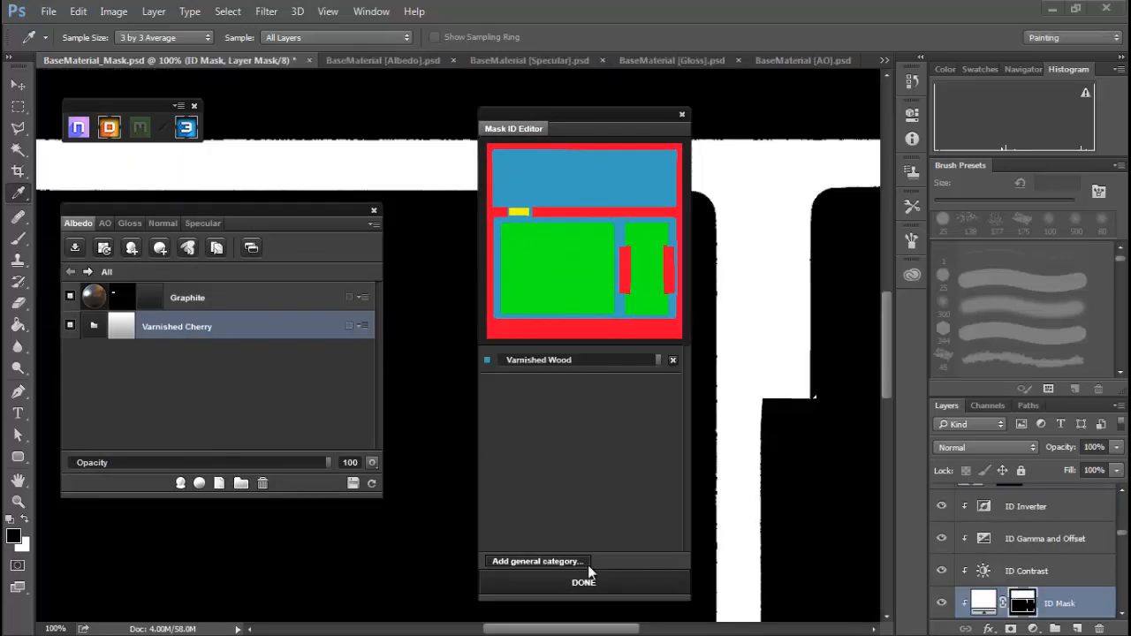
click(583, 583)
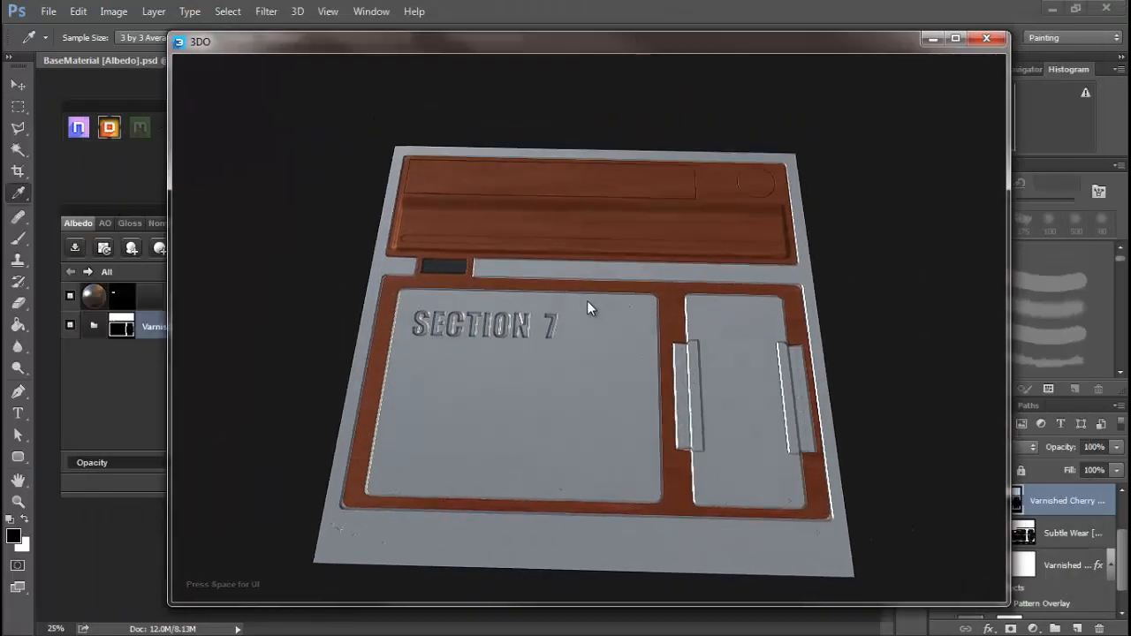
drag(587, 301, 588, 370)
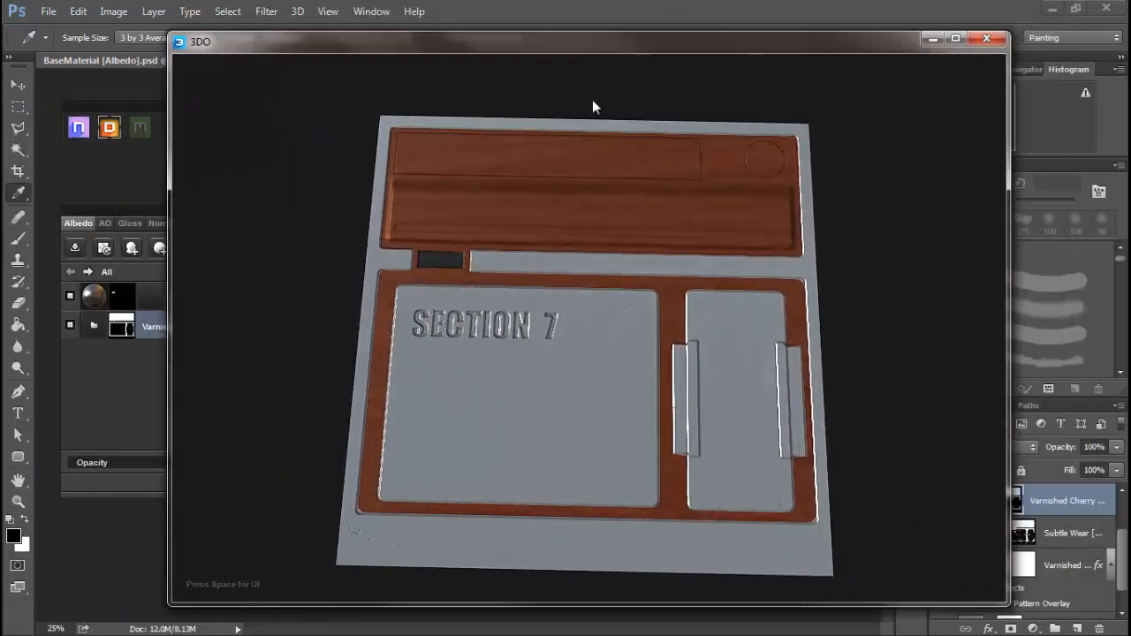
drag(587, 44, 0, 75)
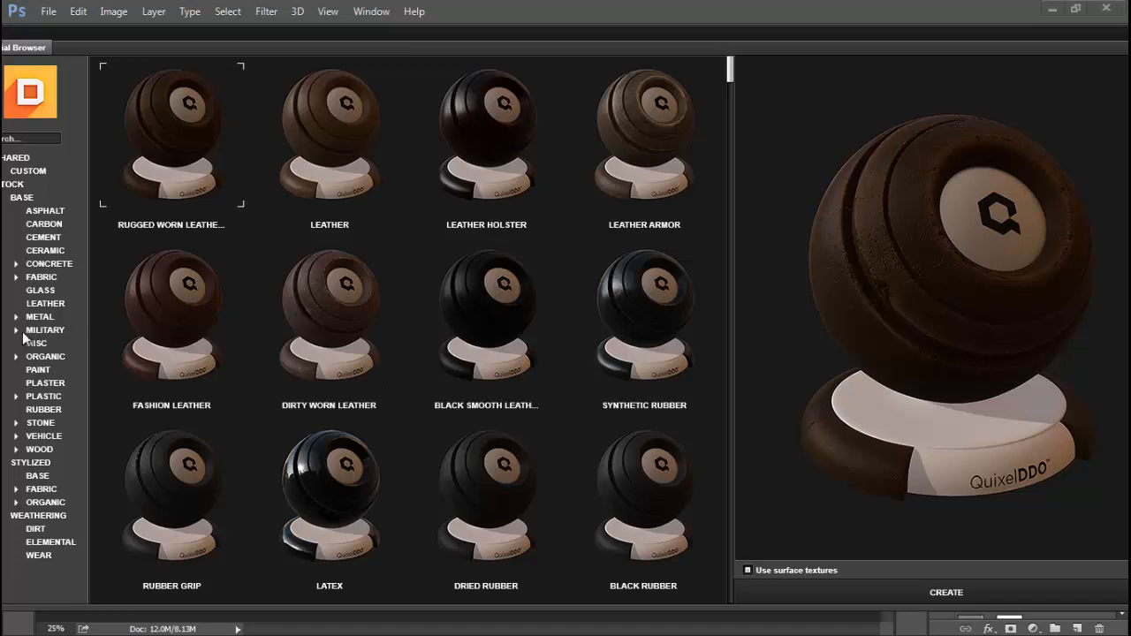
Add the Copper smart material from the Decorative metal category and move the 3DO previewer out of the way
click(15, 318)
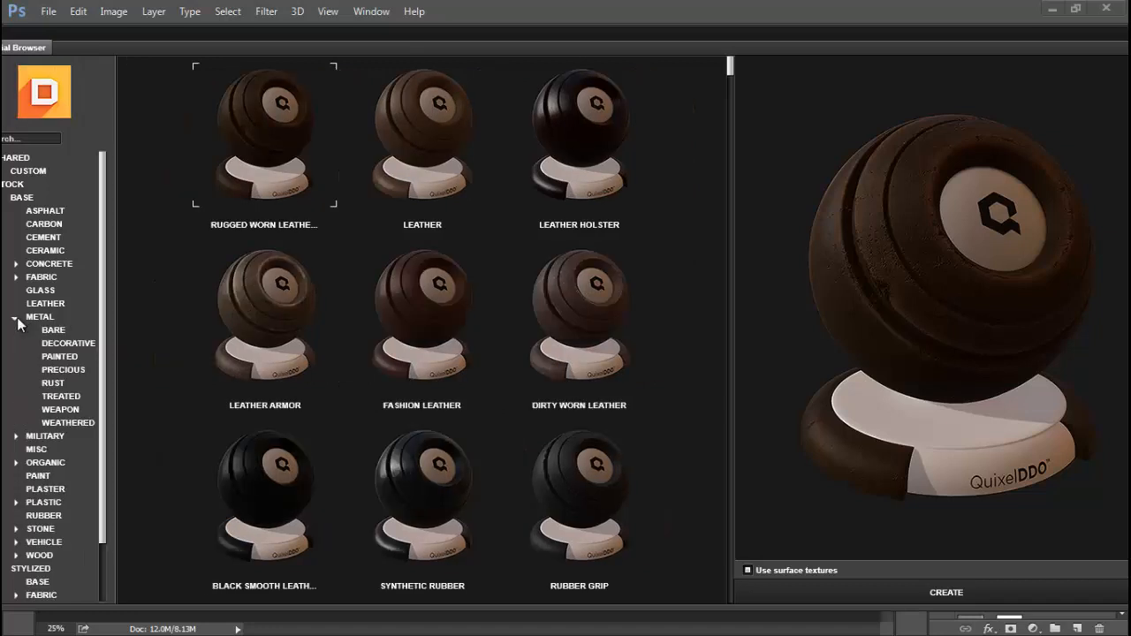
click(74, 346)
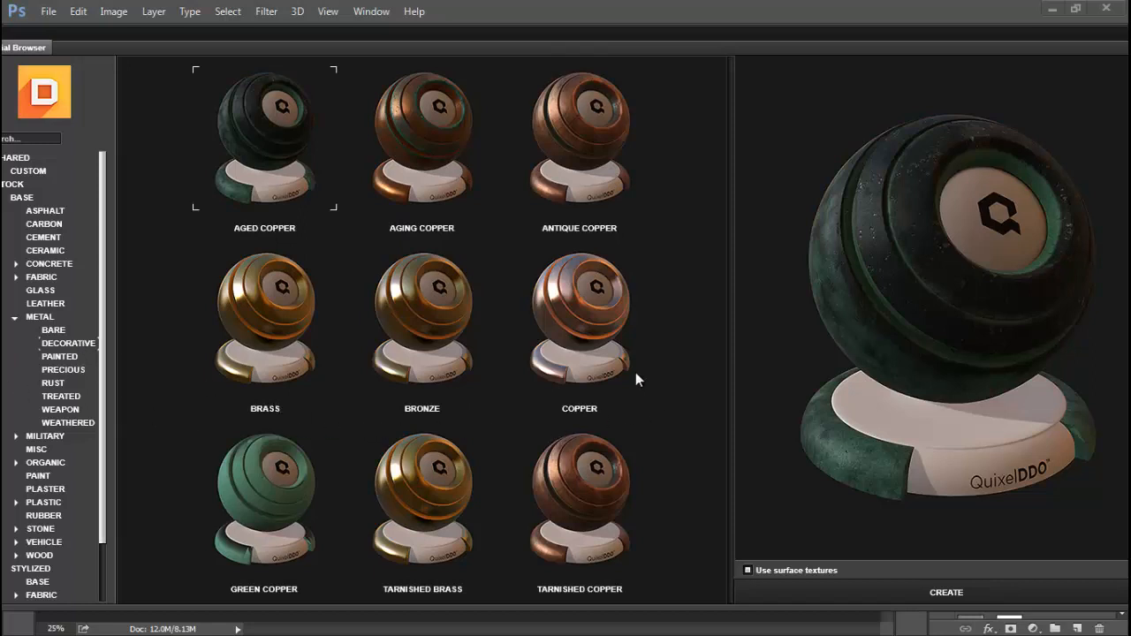
click(583, 322)
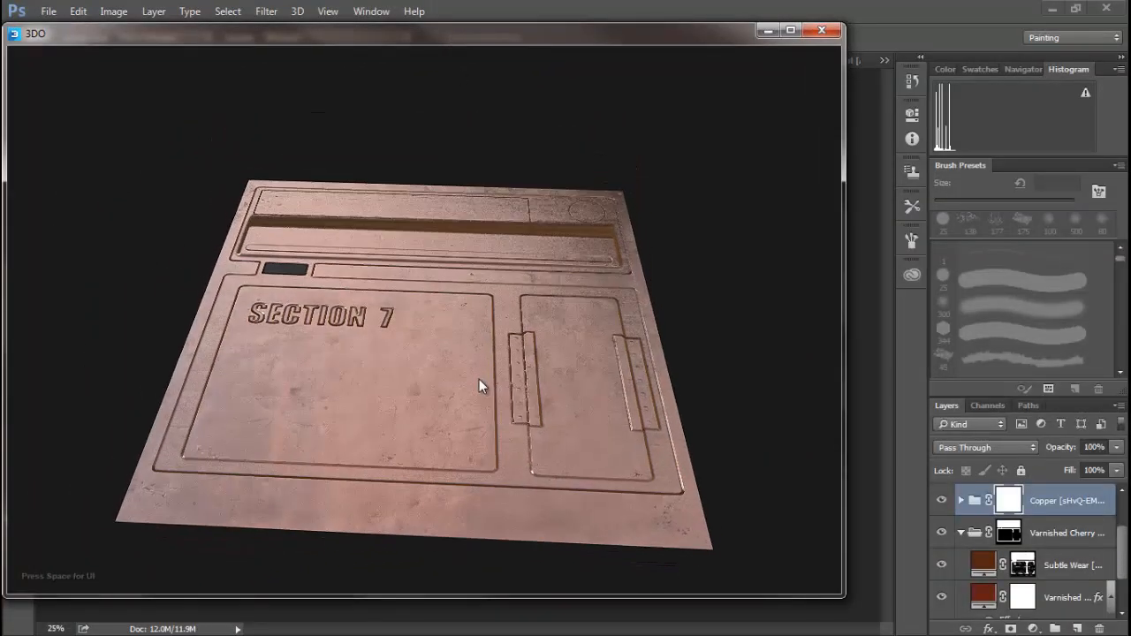
drag(448, 33, 0, 84)
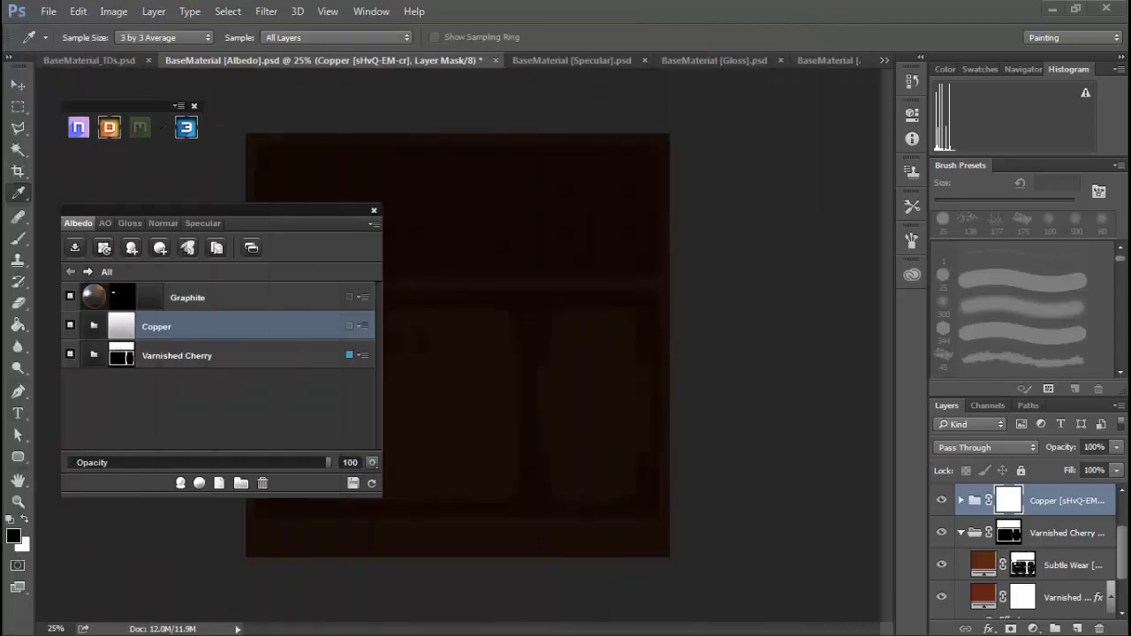
Mask the Copper group to the red ID colour in the Mask ID Editor
click(123, 328)
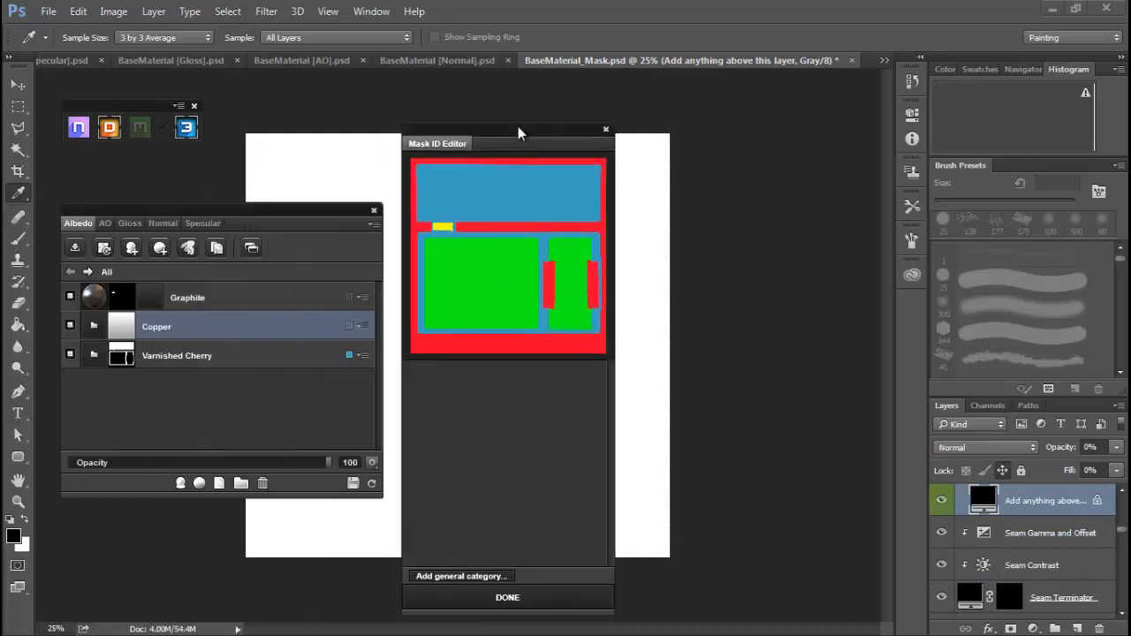
click(543, 344)
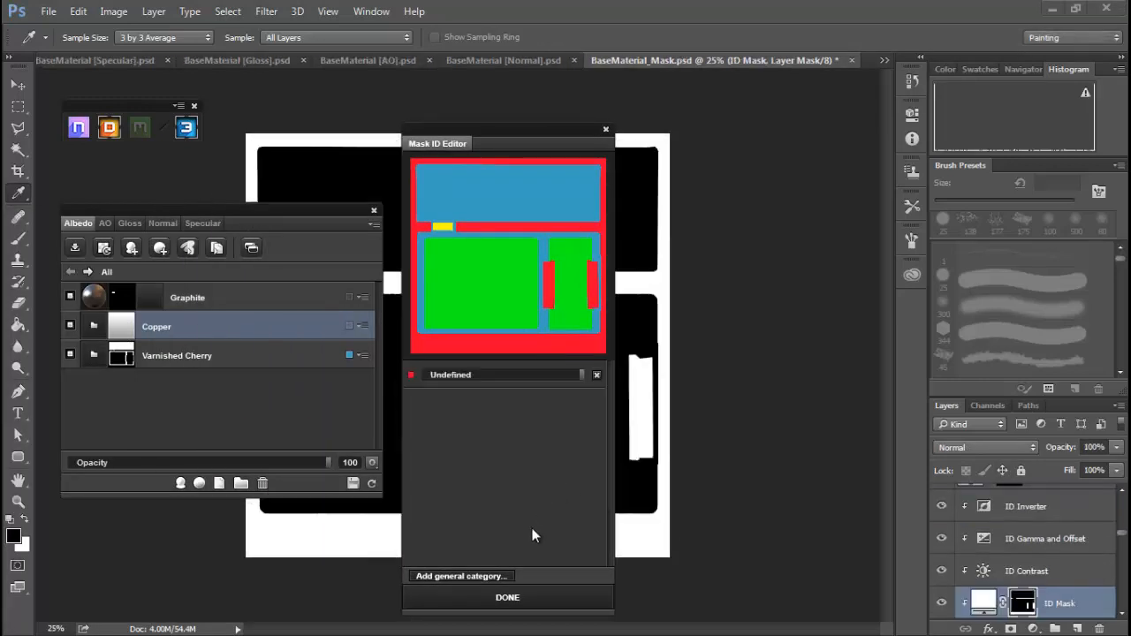
scroll(484, 282, up, 2)
scroll(495, 301, down, 2)
scroll(502, 307, up, 1)
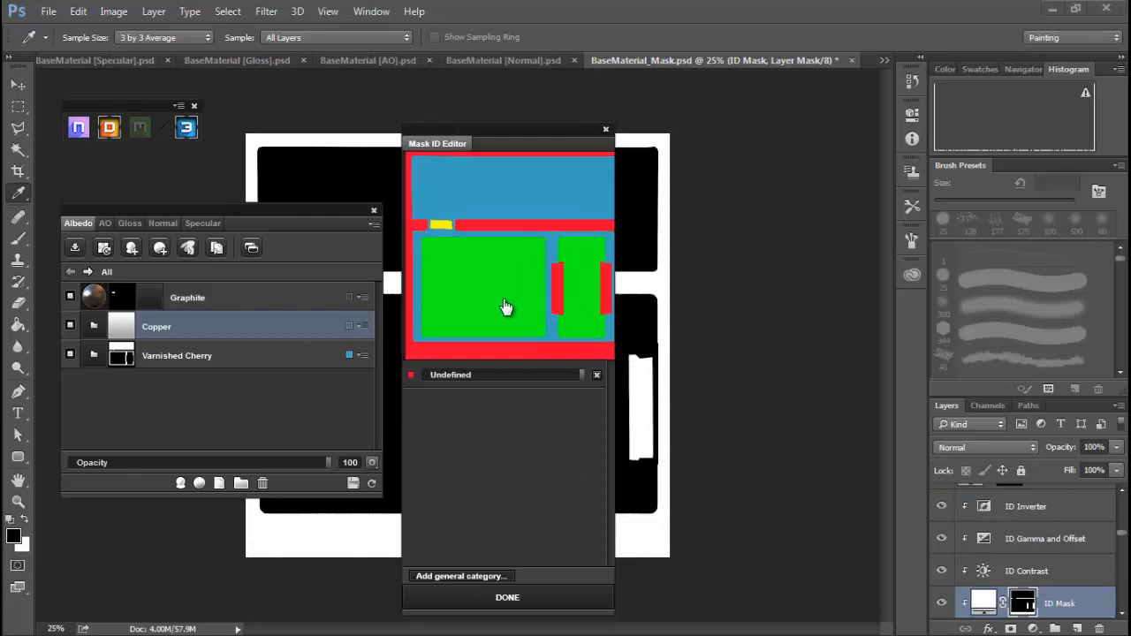
scroll(508, 295, down, 1)
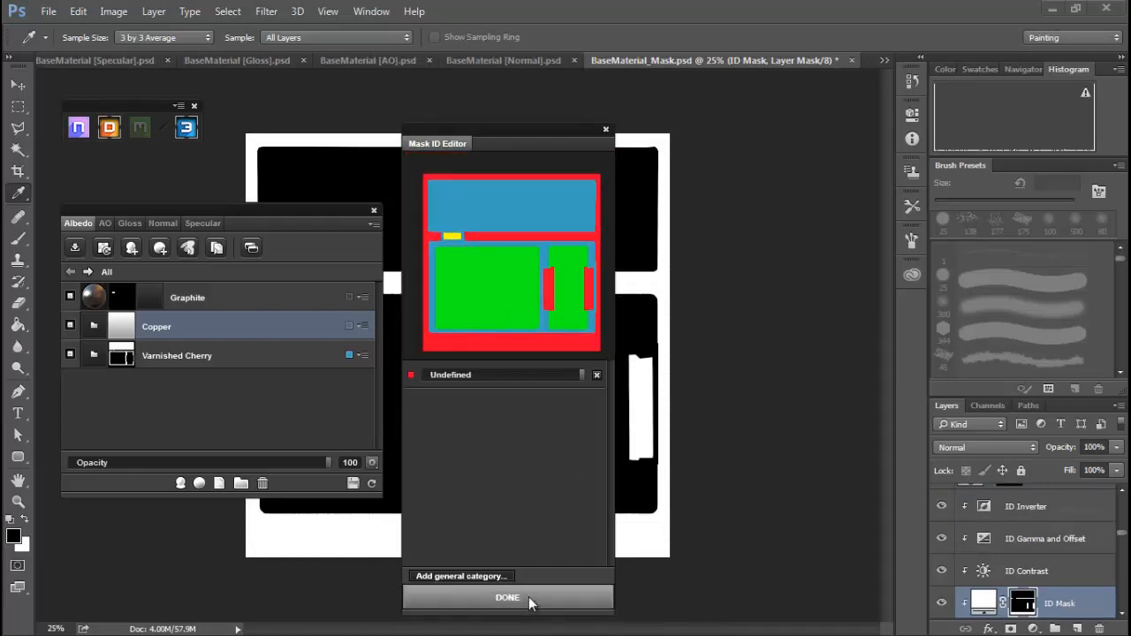
click(427, 605)
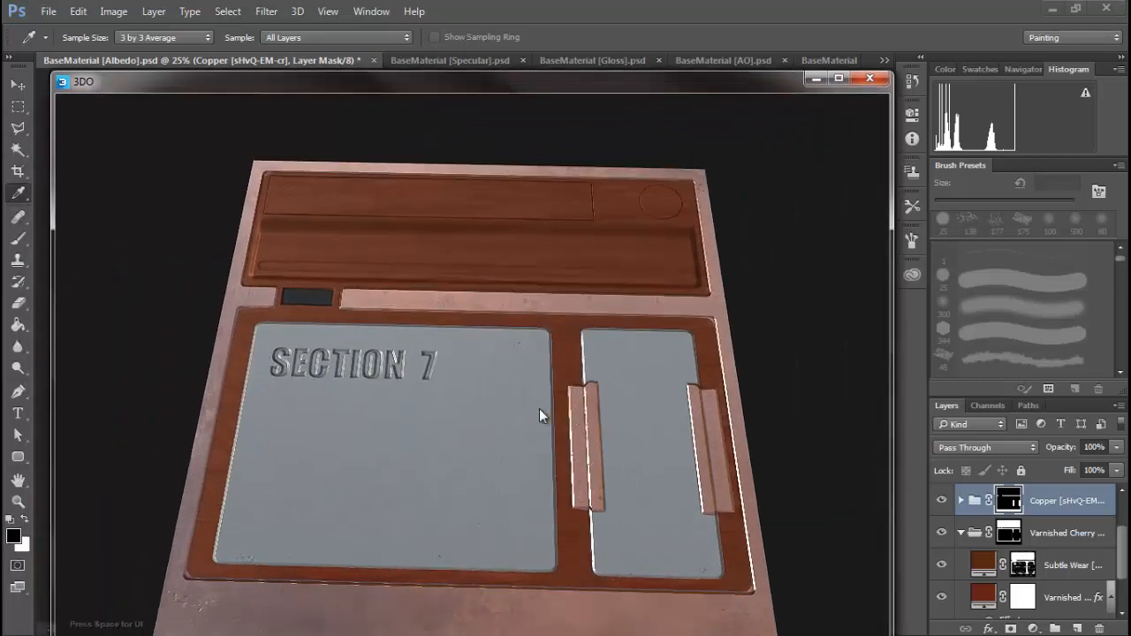
Examine the copper frame and cherry panels in the 3DO previewer from several angles, and move the previewer aside
scroll(539, 409, down, 2)
drag(486, 396, 480, 381)
scroll(484, 387, up, 3)
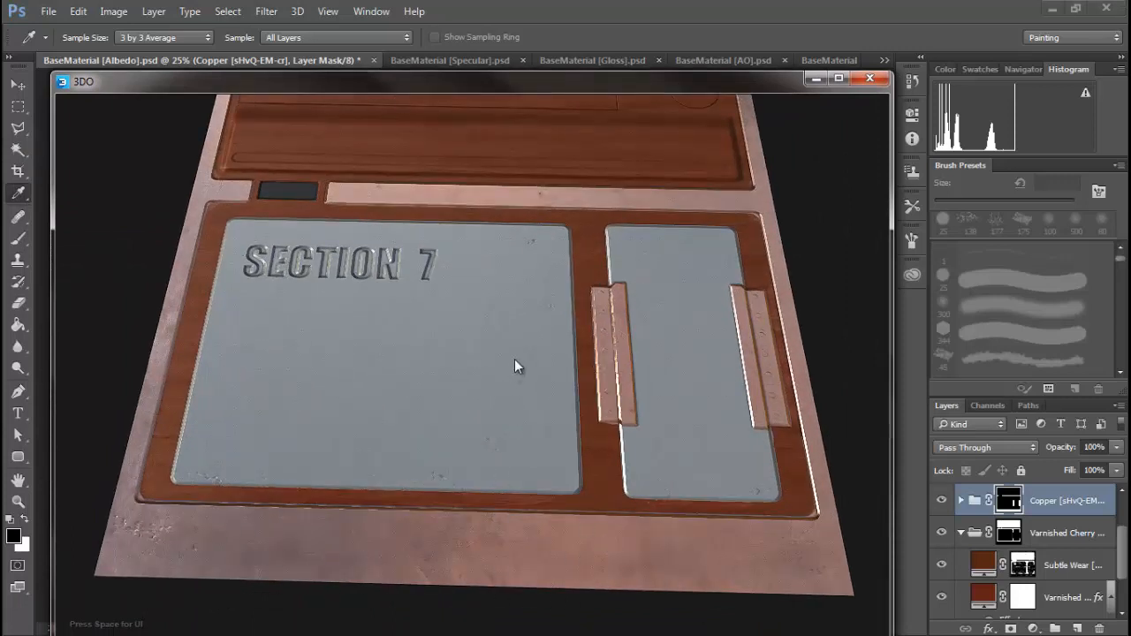
drag(510, 320, 511, 379)
drag(477, 317, 486, 326)
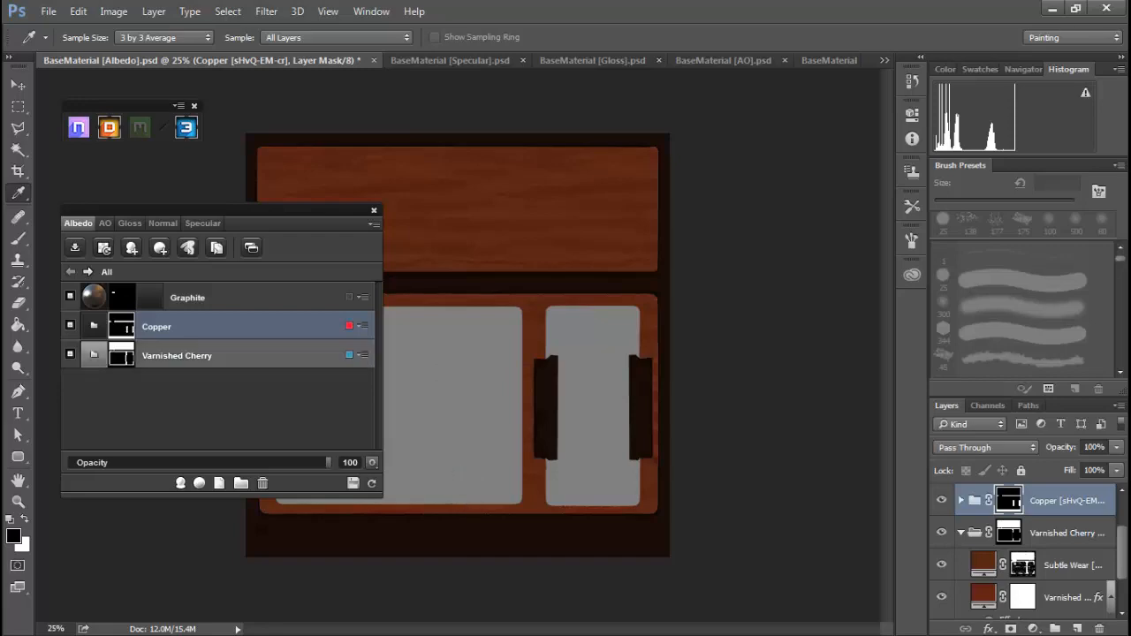
click(121, 326)
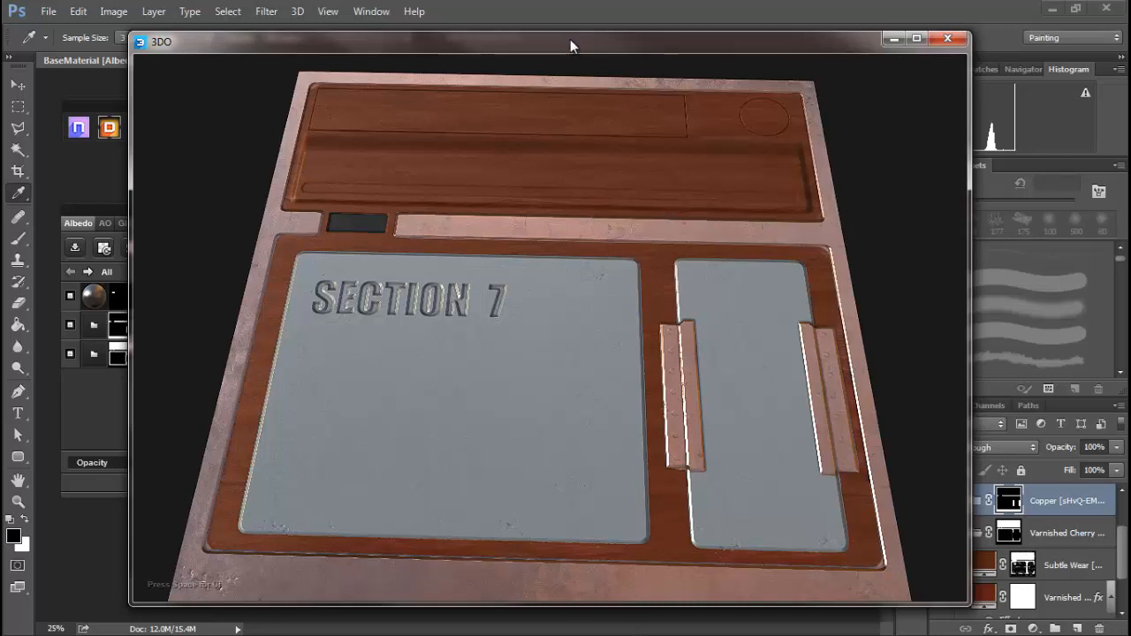
drag(570, 40, 0, 97)
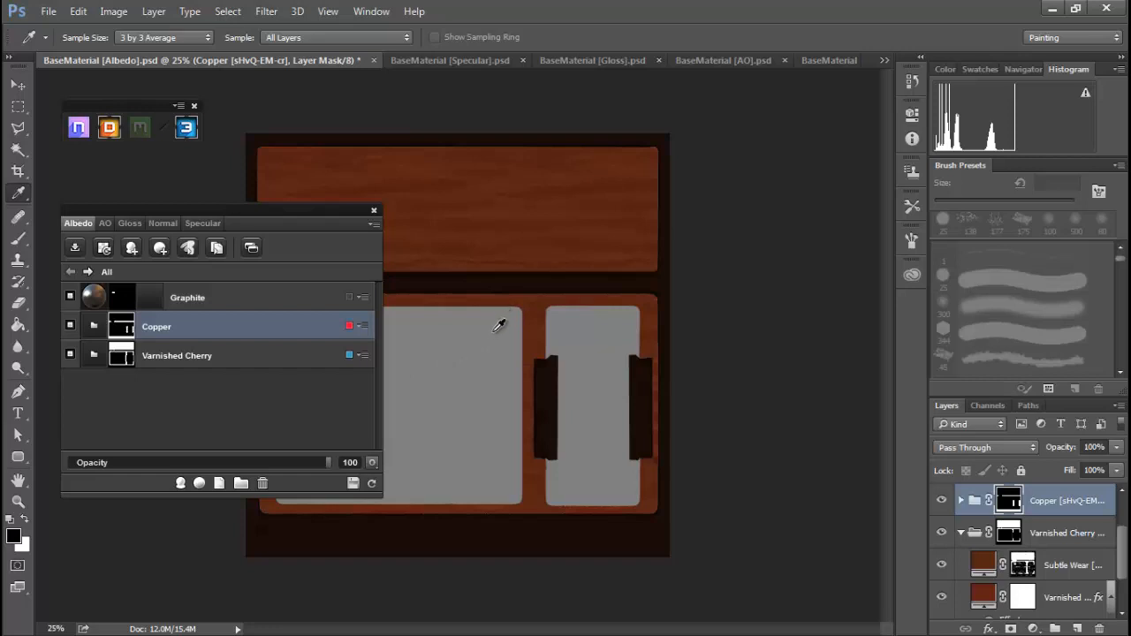
Enter the Copper group and set the Copper layer's albedo colour to the light brown 977752
click(94, 326)
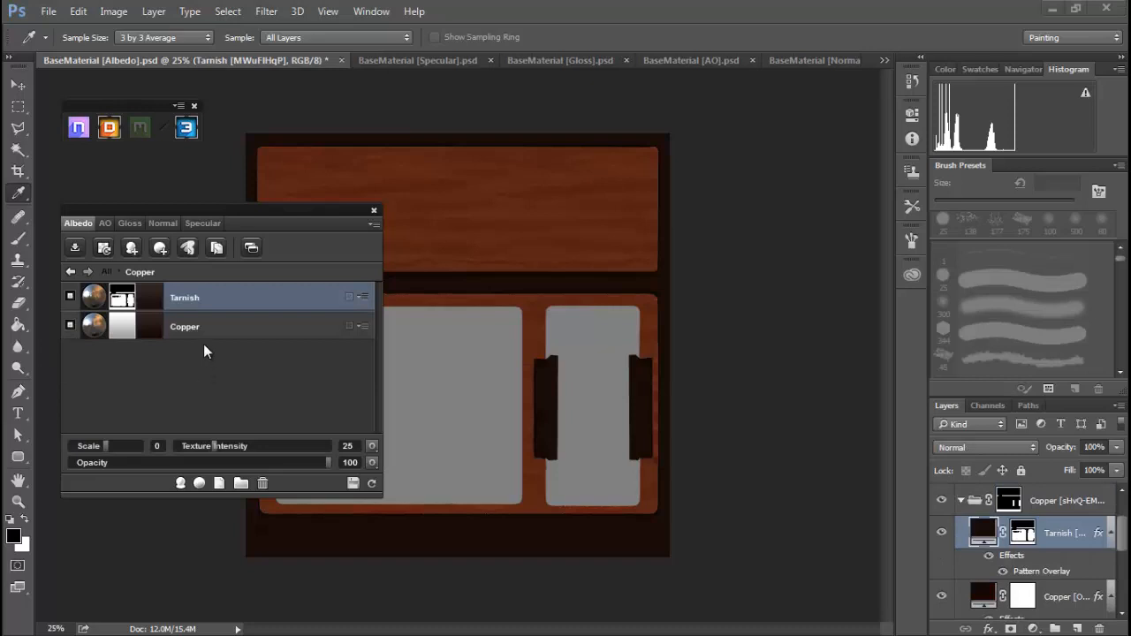
double_click(149, 328)
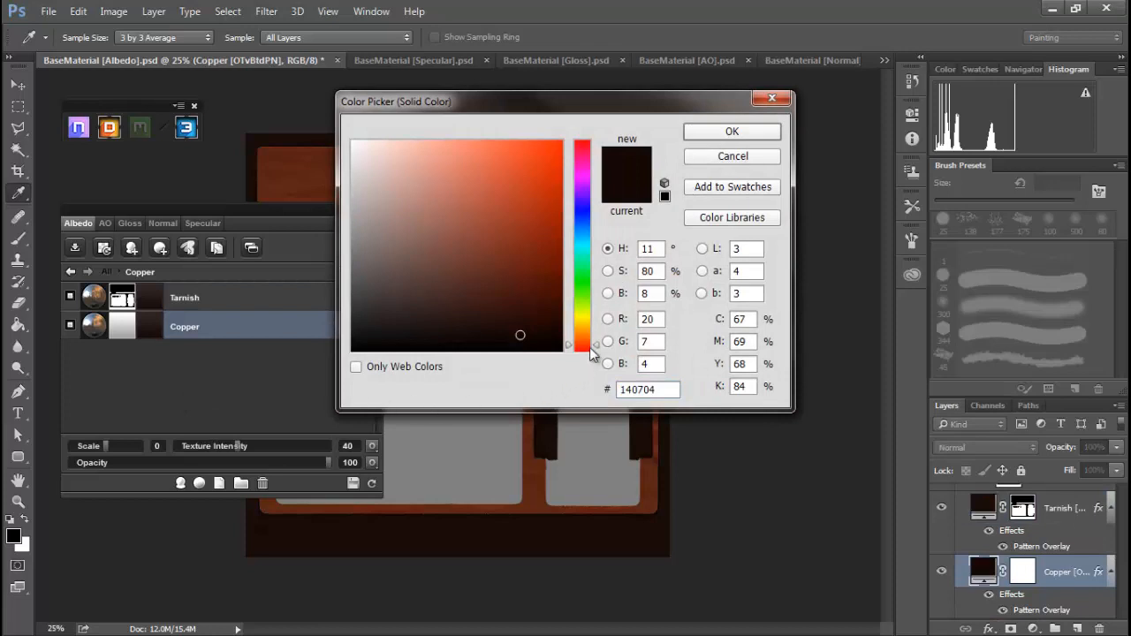
drag(599, 351, 598, 345)
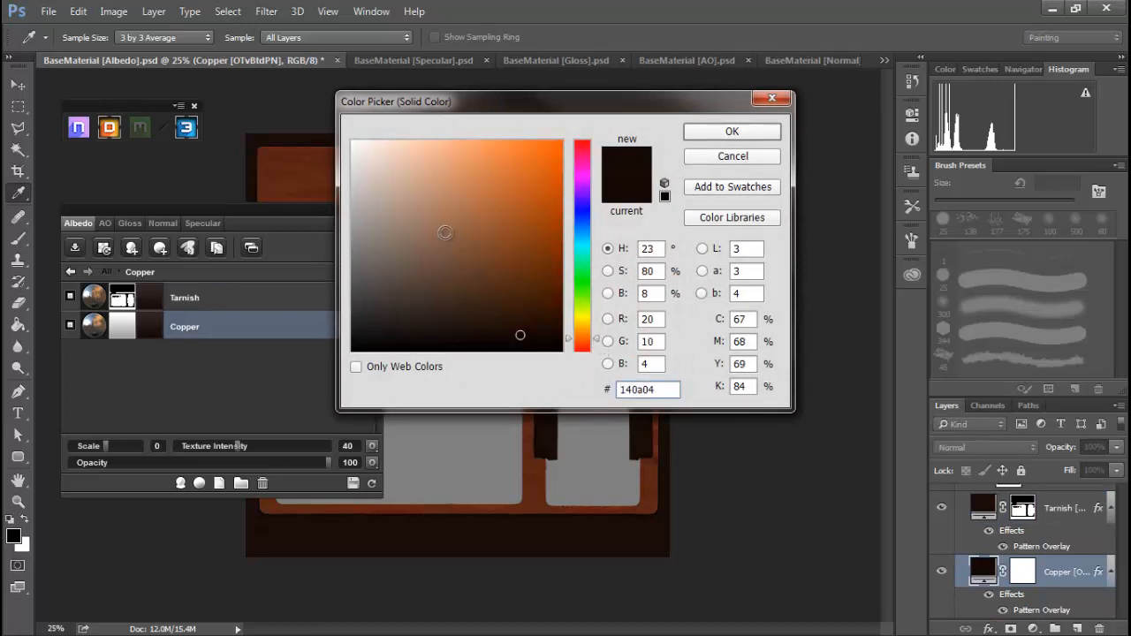
click(444, 234)
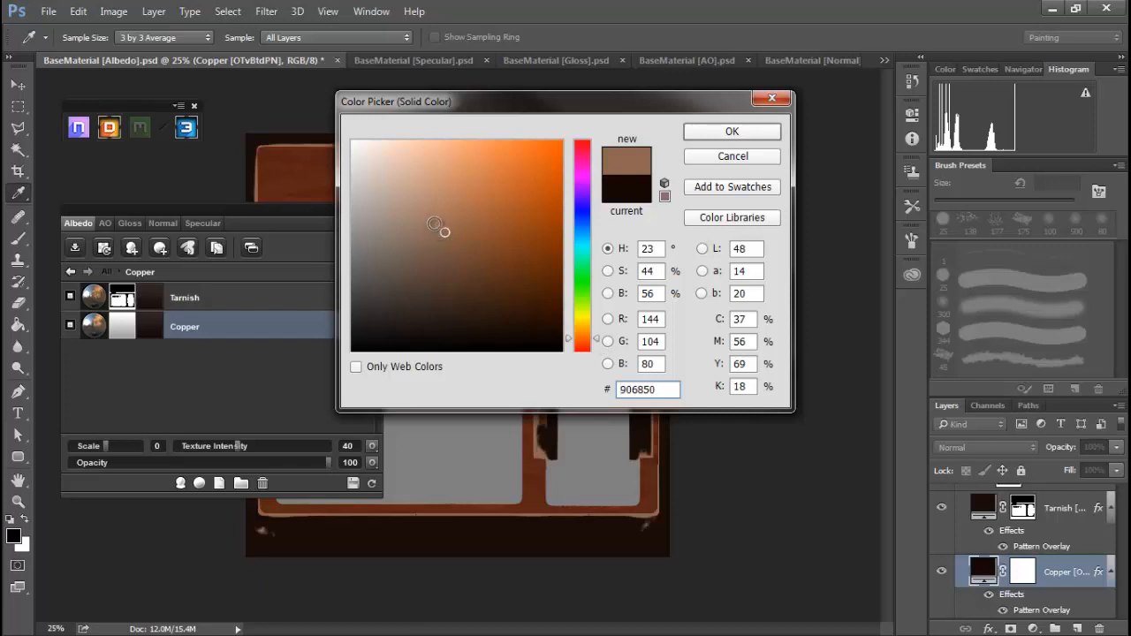
click(434, 223)
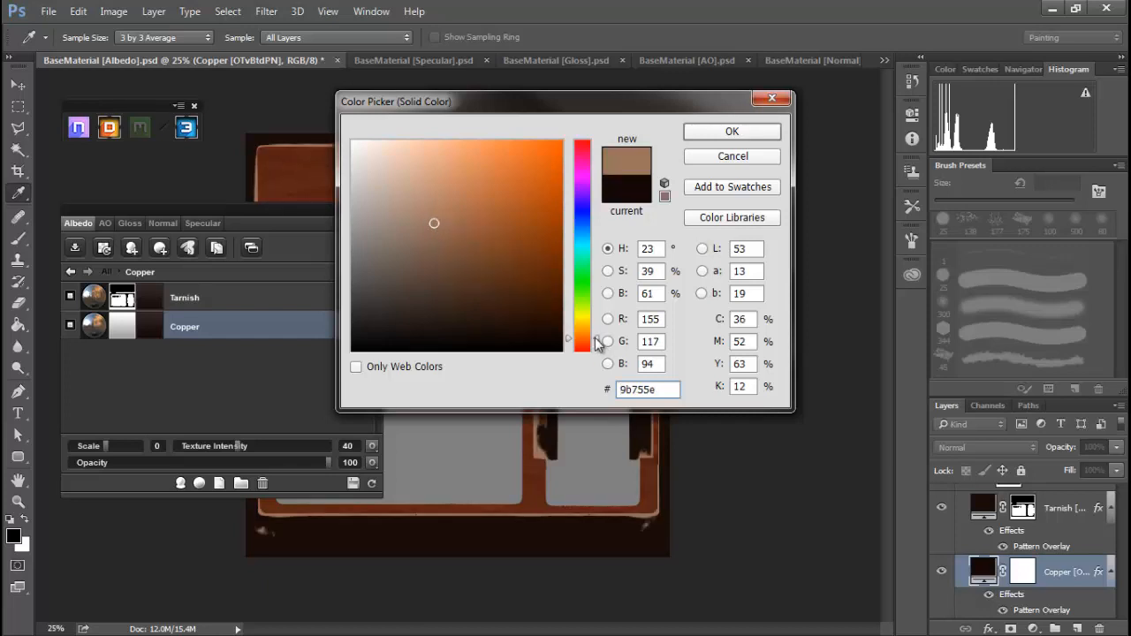
drag(596, 339, 597, 339)
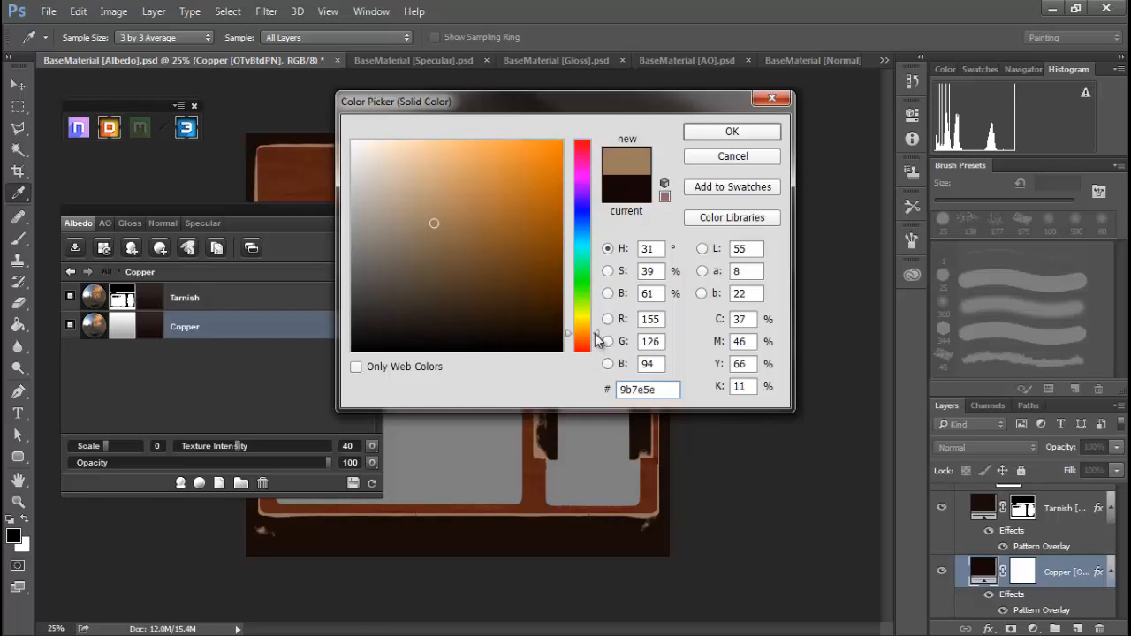
click(450, 222)
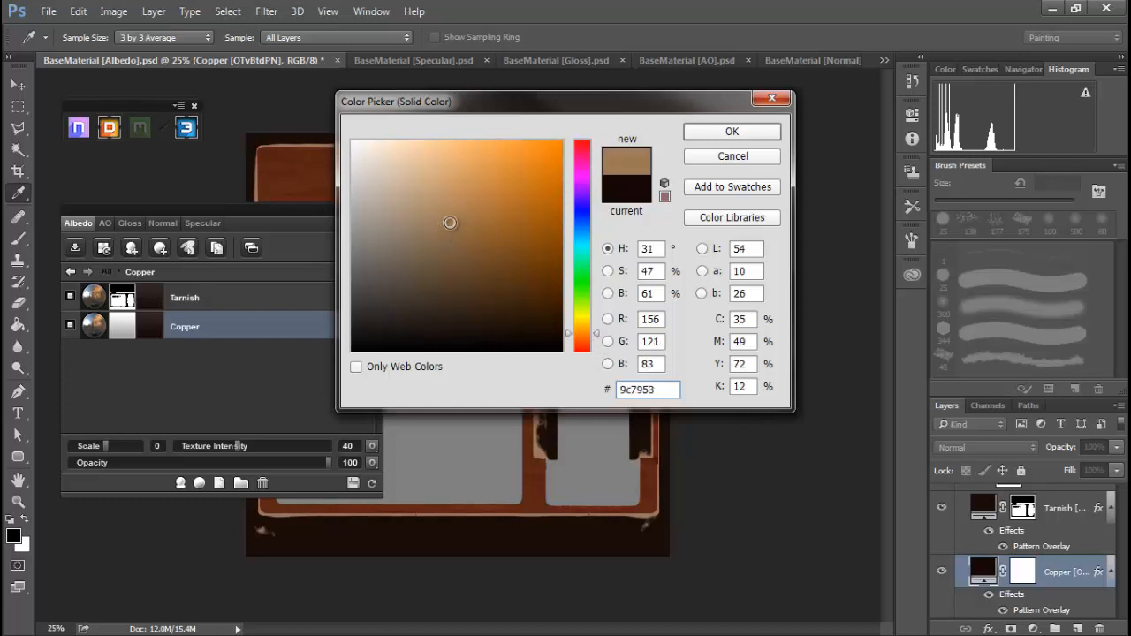
click(597, 333)
drag(597, 335, 594, 338)
drag(598, 341, 596, 338)
click(441, 219)
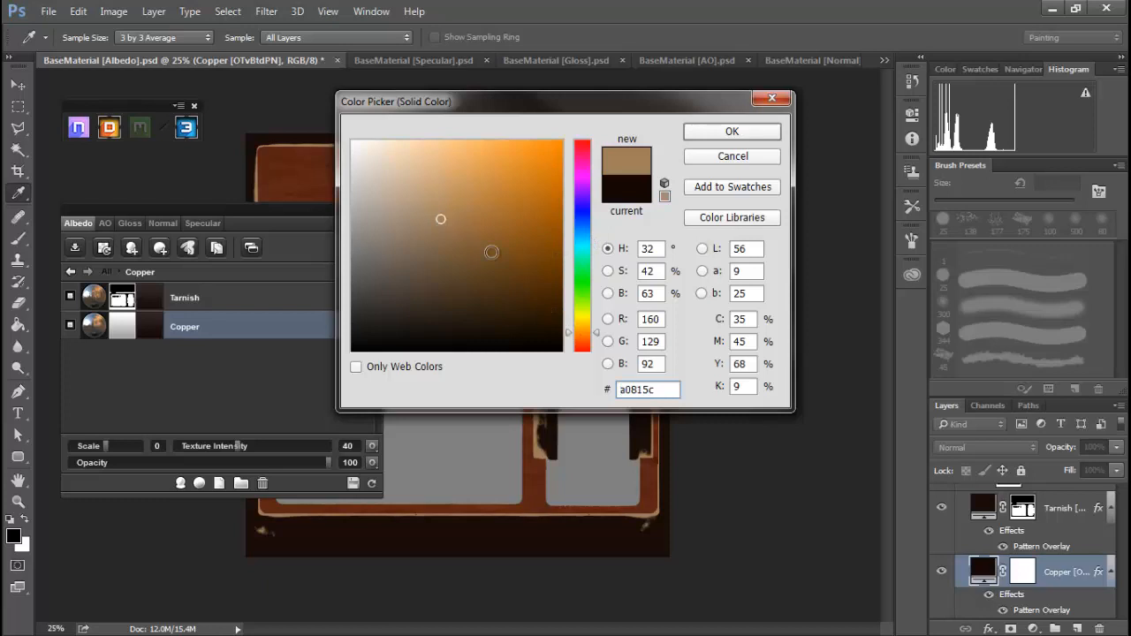
click(447, 226)
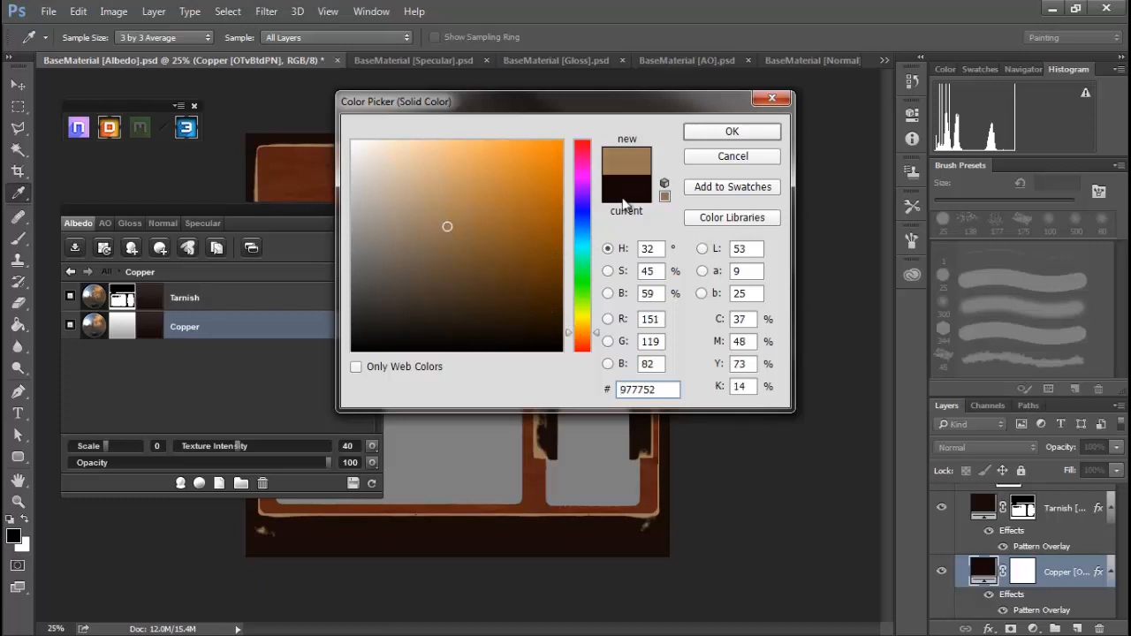
click(720, 134)
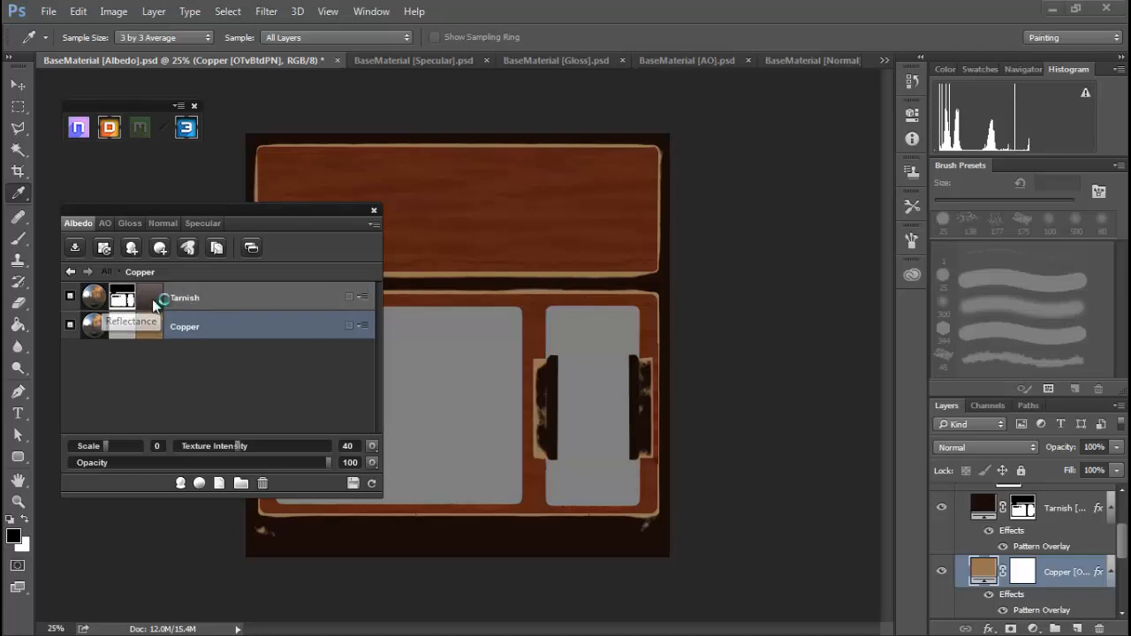
Set the Tarnish layer's albedo colour to the brown 866b4b
click(272, 308)
double_click(273, 304)
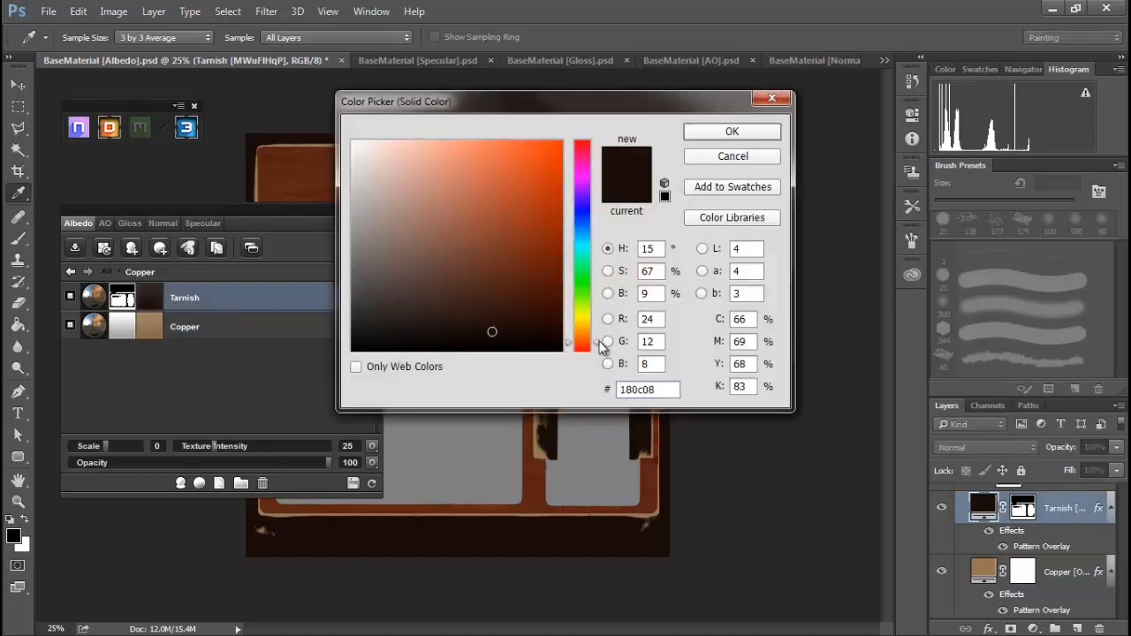
drag(597, 350, 597, 343)
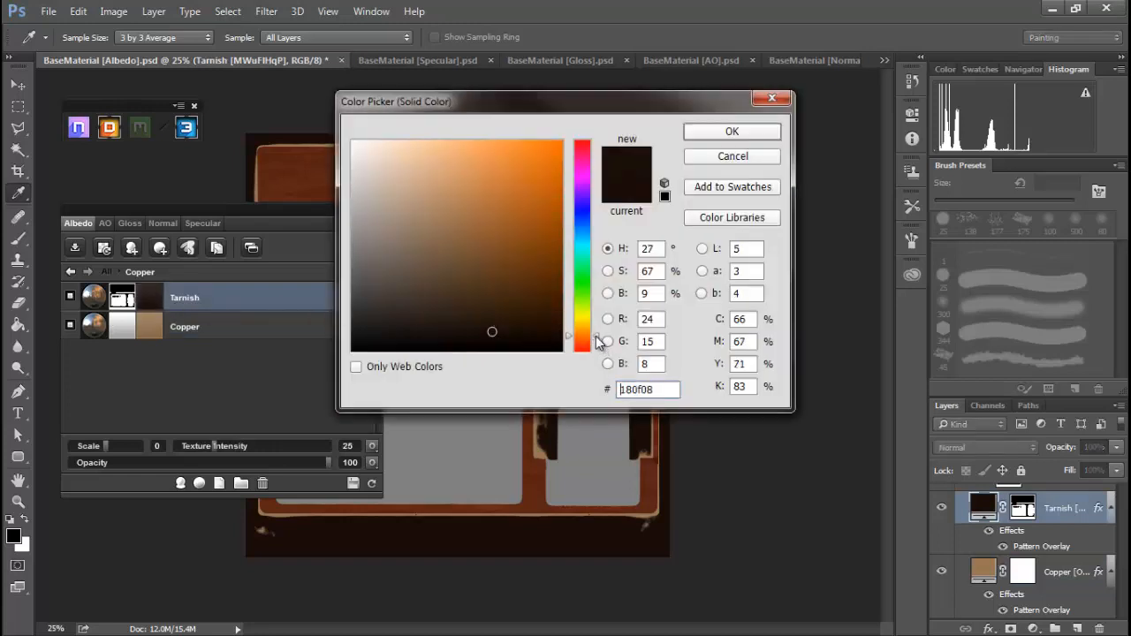
click(447, 247)
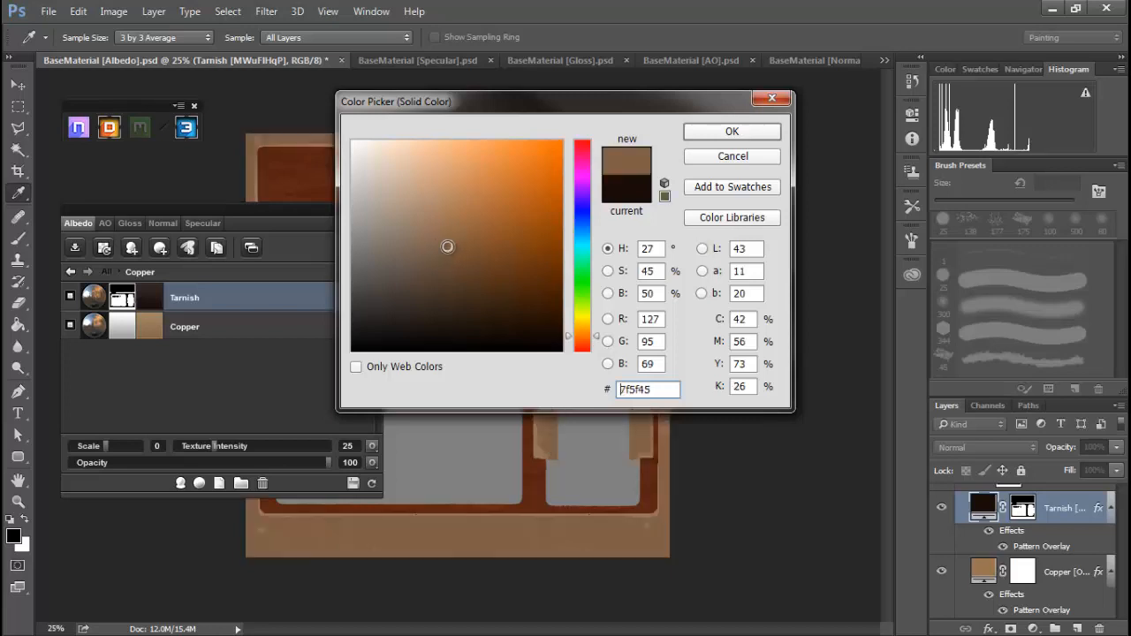
drag(447, 247, 446, 240)
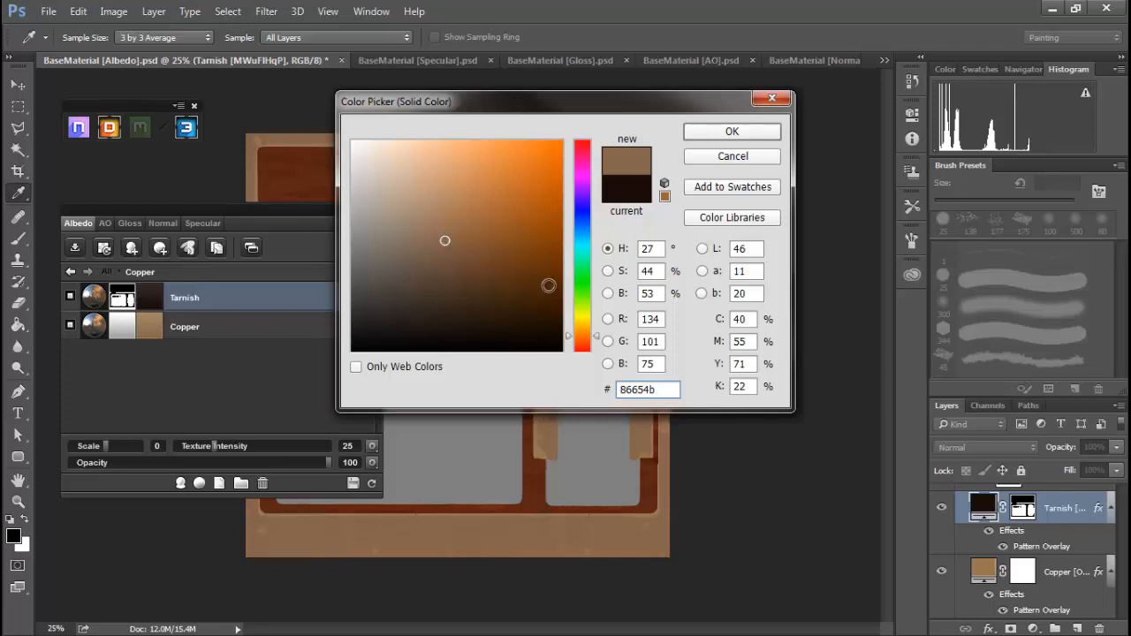
drag(599, 336, 596, 332)
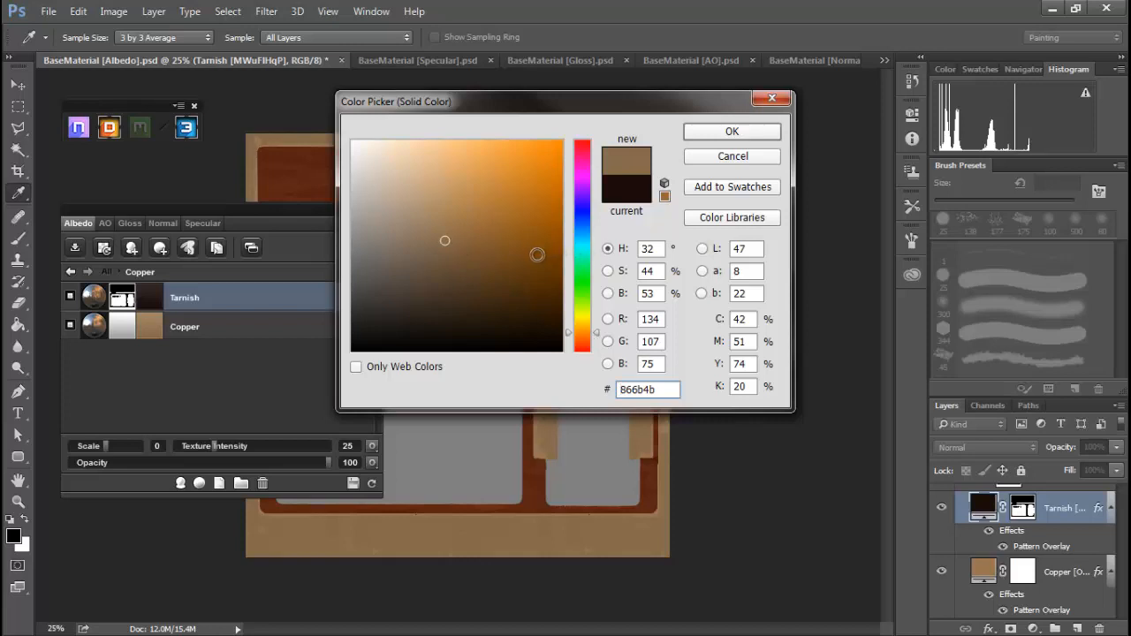
click(731, 133)
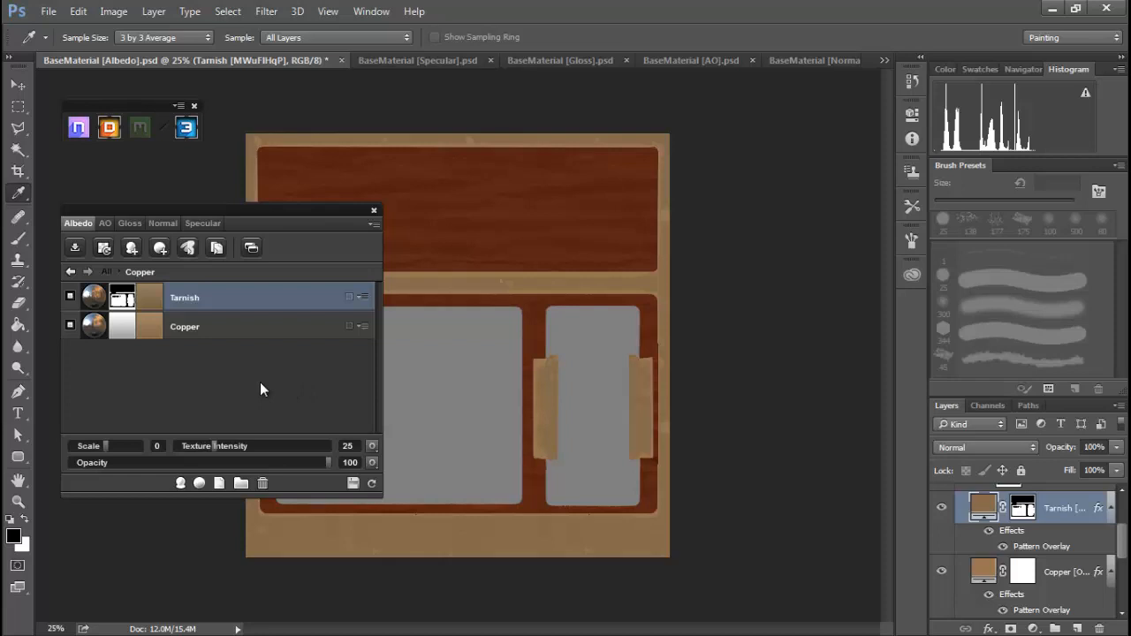
Add a colour fill layer above Tarnish inside the Copper group and set its colour to the green 328459
click(70, 271)
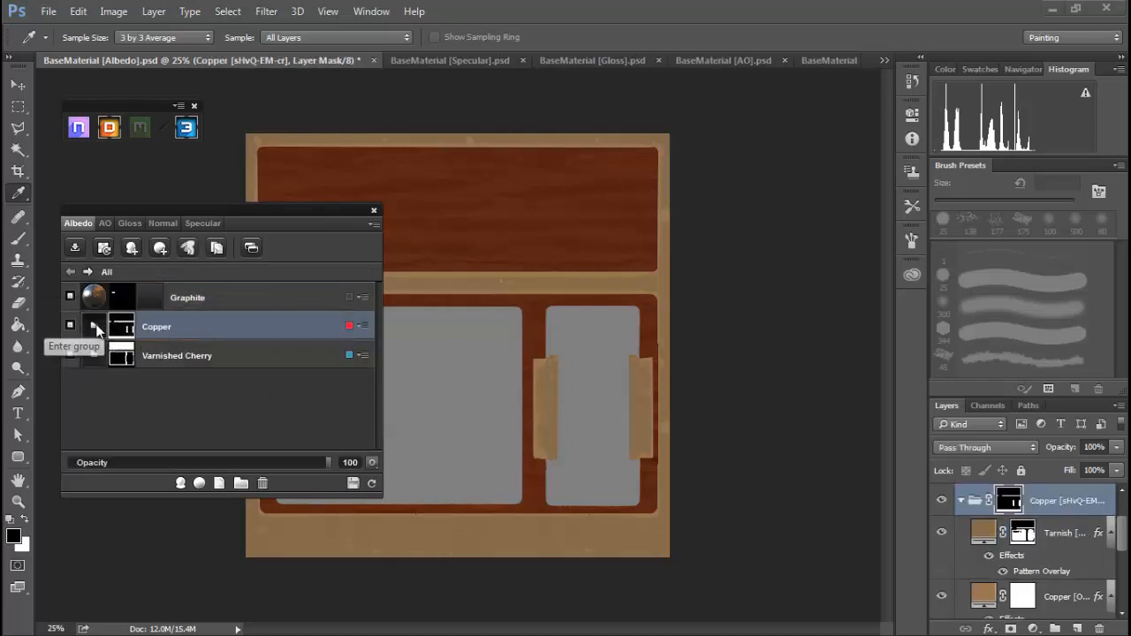
click(96, 324)
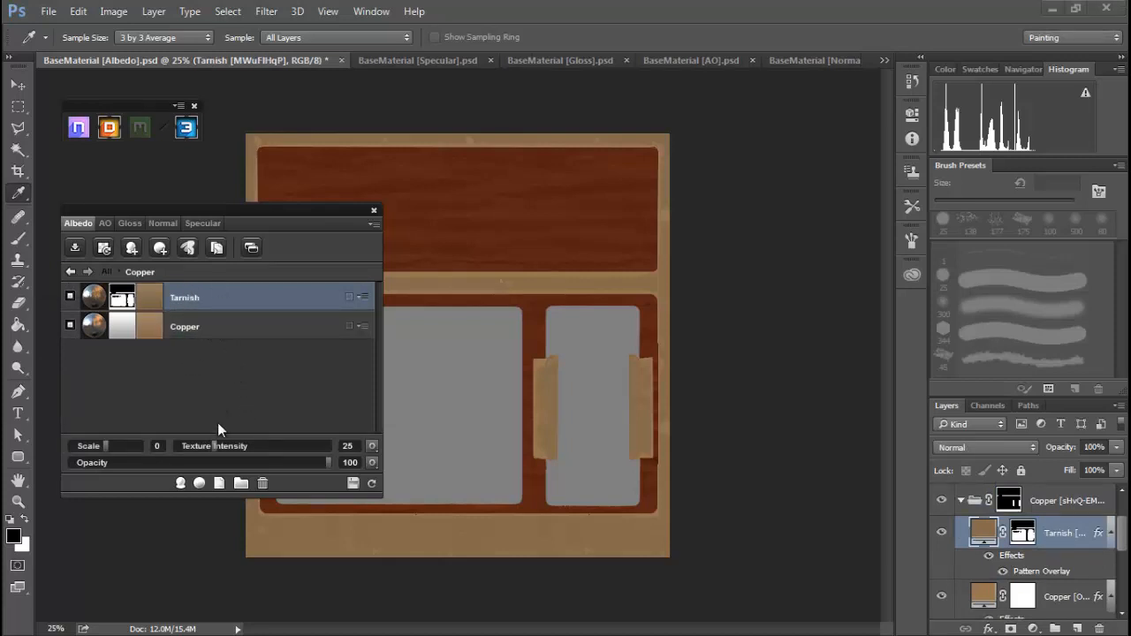
click(220, 484)
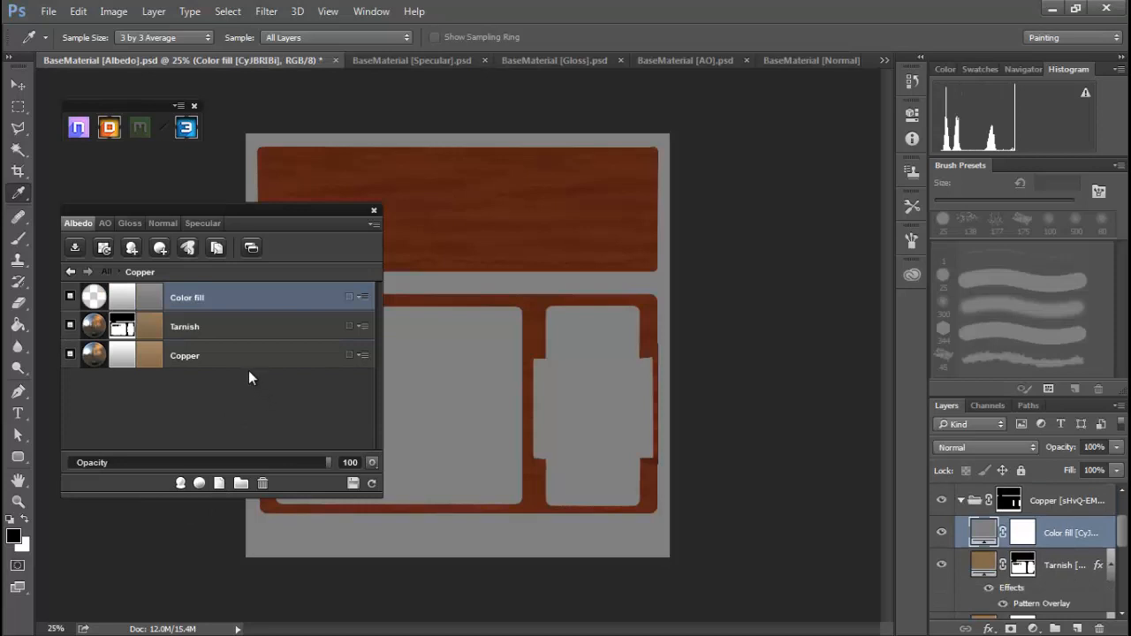
click(152, 292)
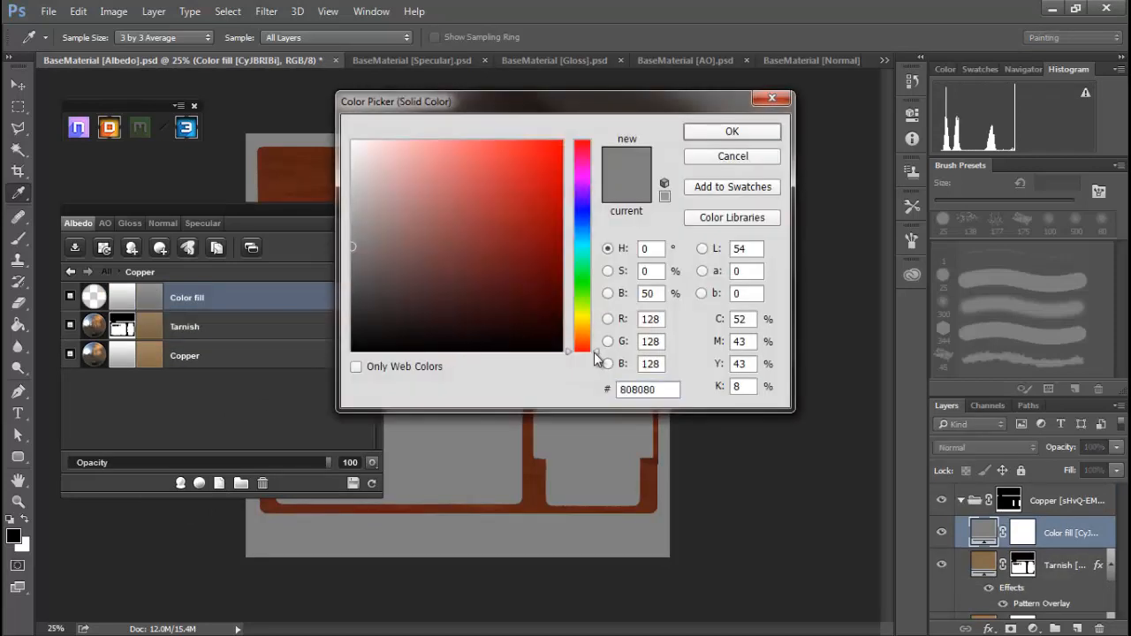
drag(599, 353, 594, 265)
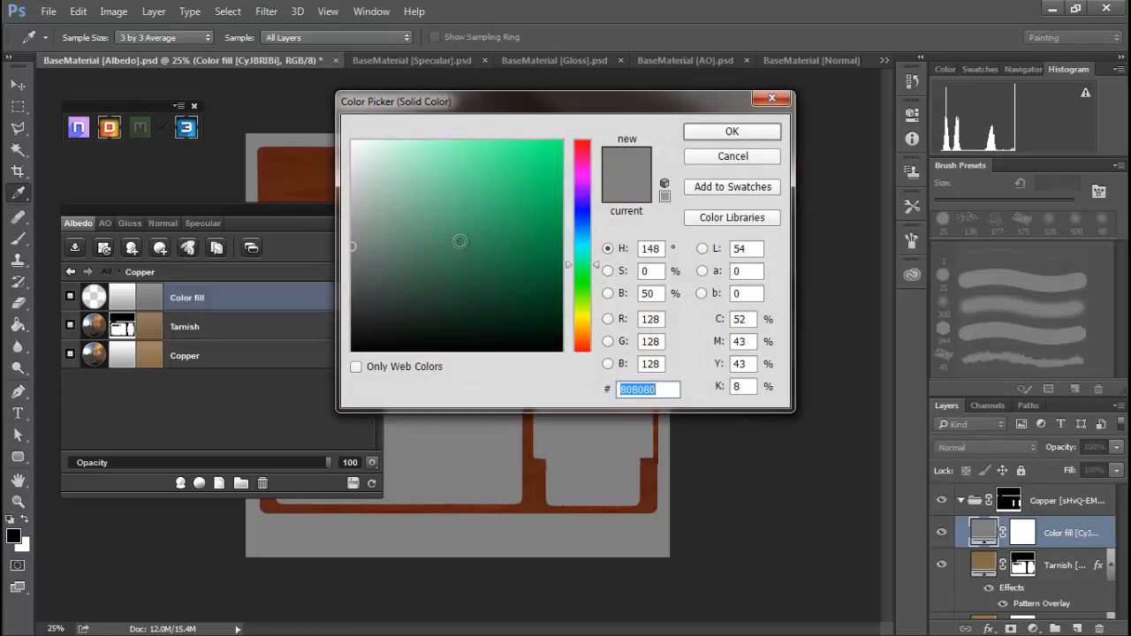
click(460, 241)
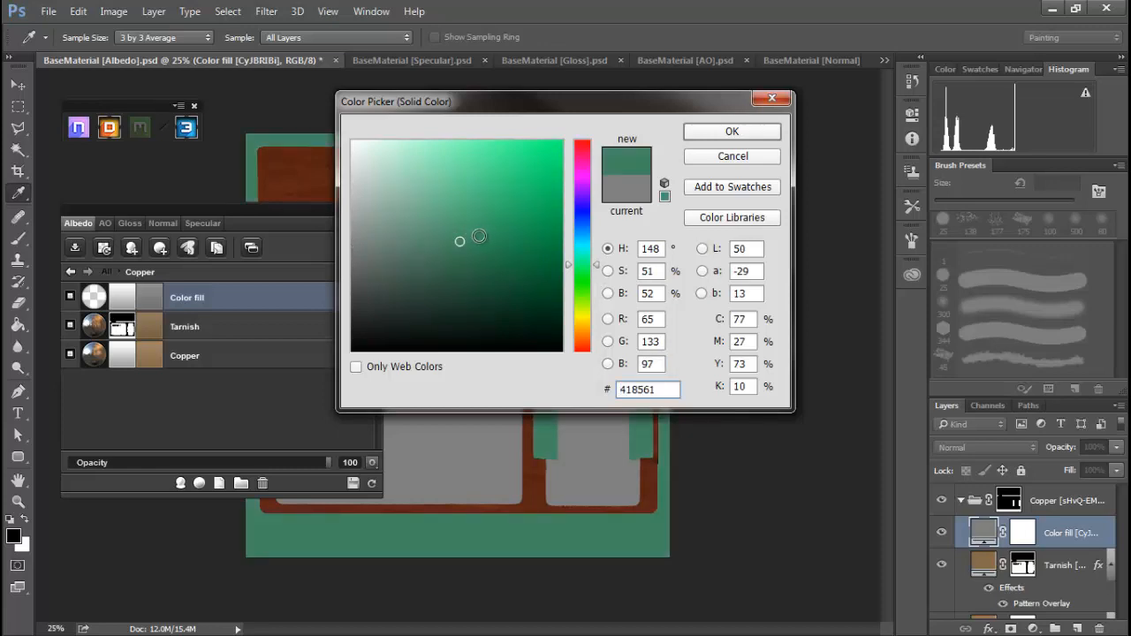
click(483, 242)
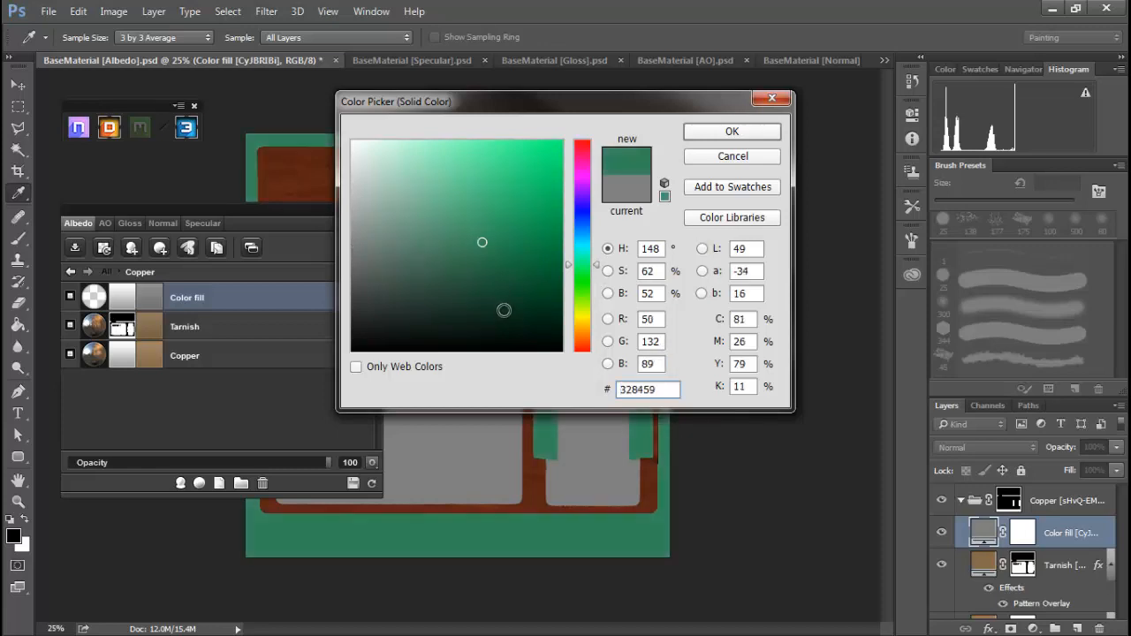
click(723, 134)
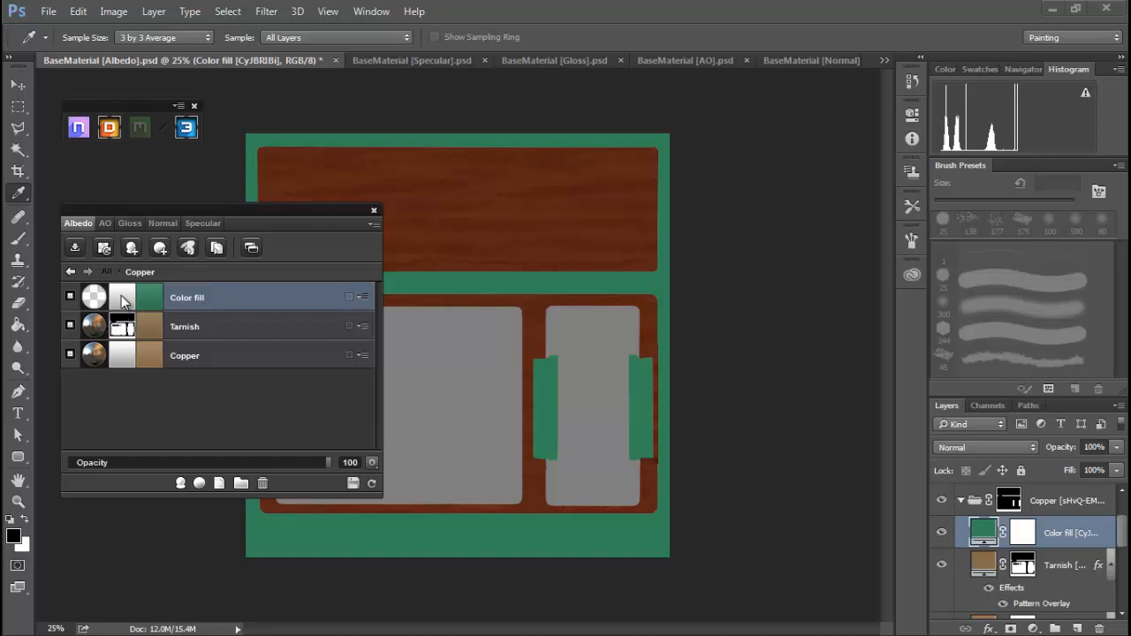
Edit the green Color fill's mask in the Dynamask Editor, expand the post-process options and apply the Occlusion preset
click(124, 302)
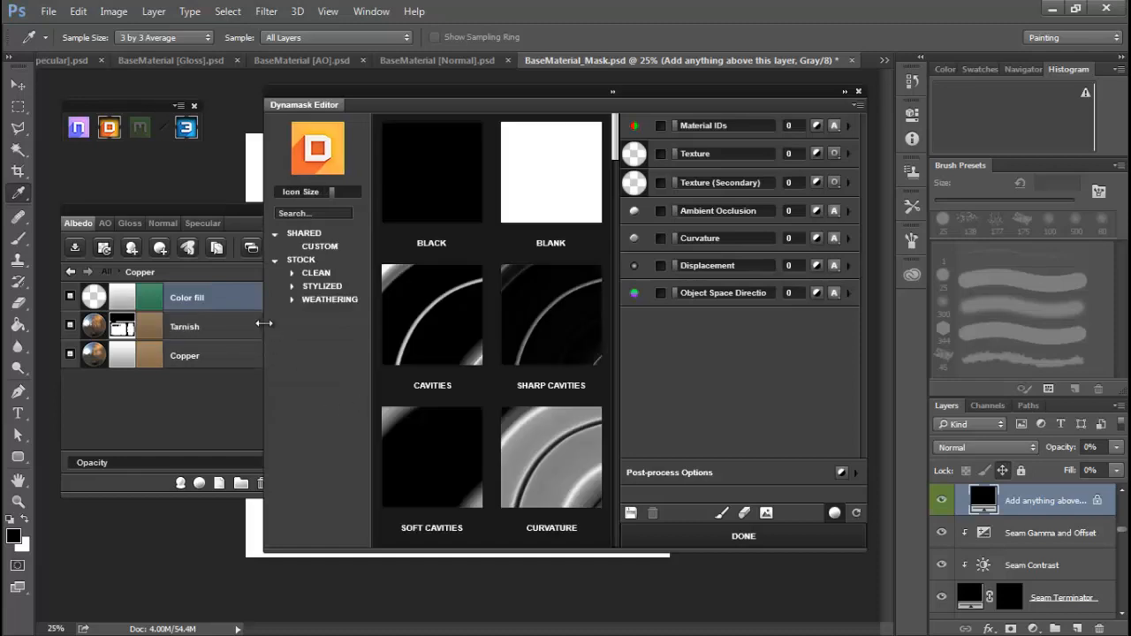
drag(263, 324, 140, 323)
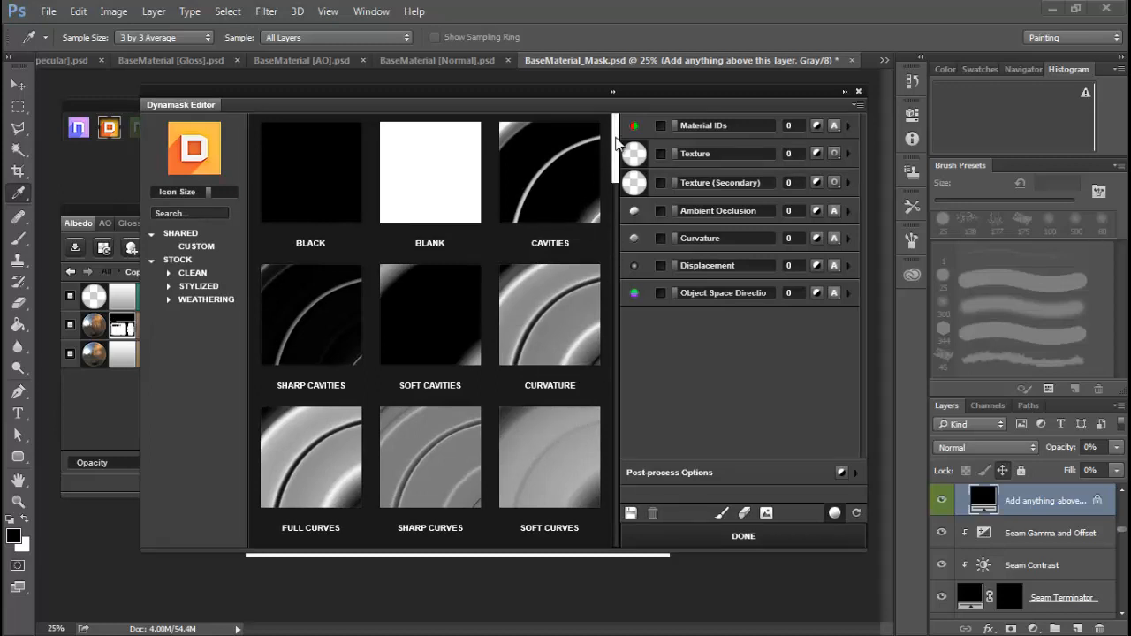
drag(616, 142, 618, 255)
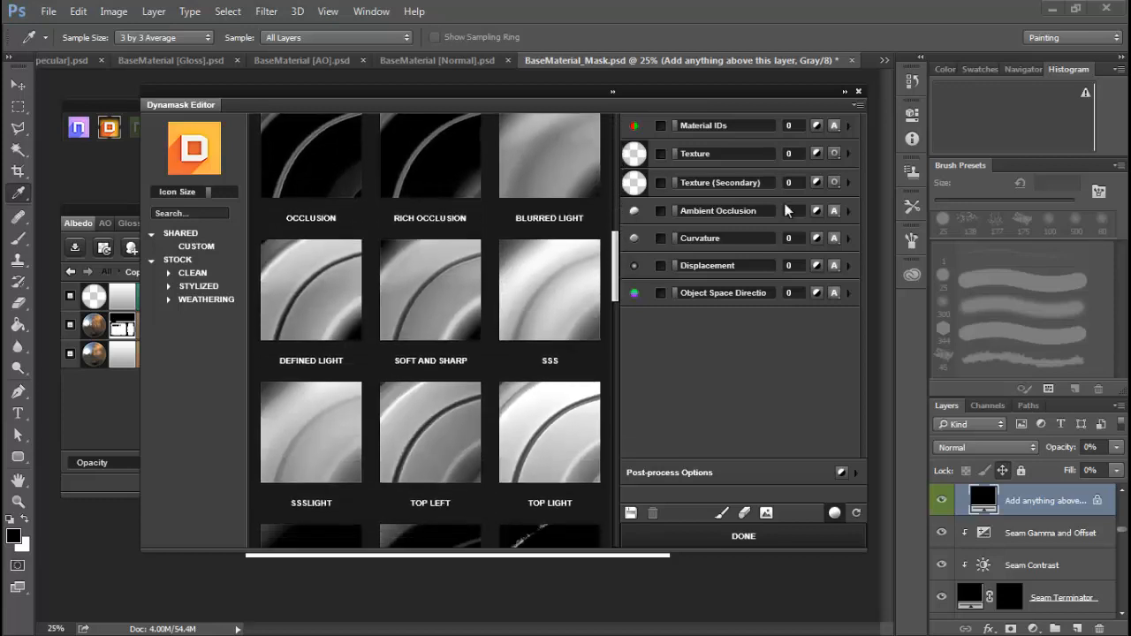
click(856, 473)
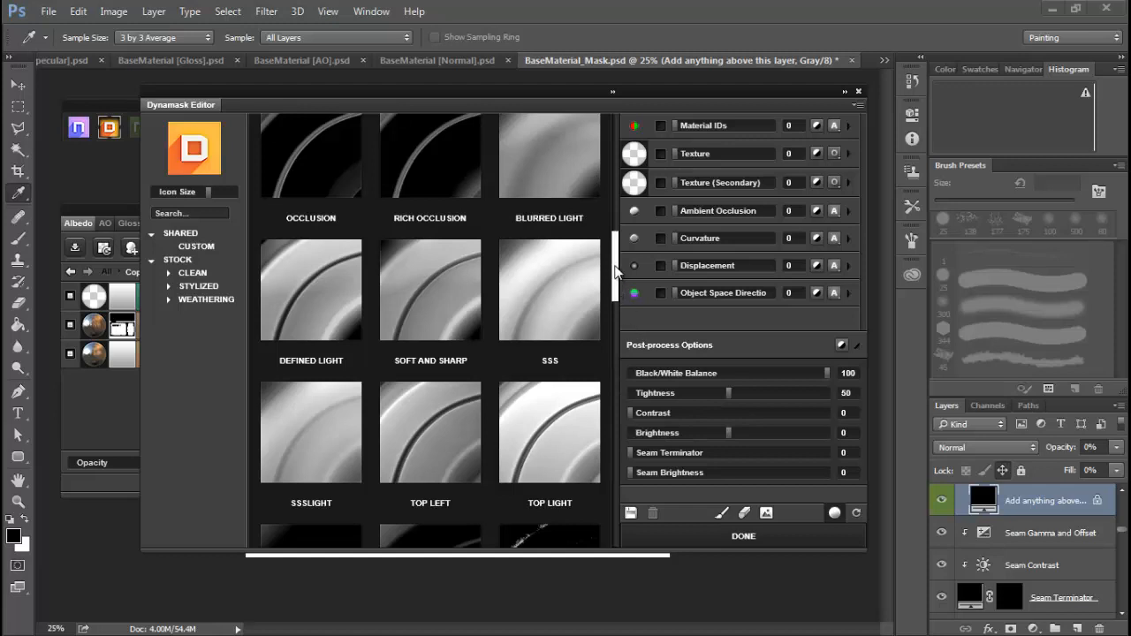
drag(616, 271, 621, 226)
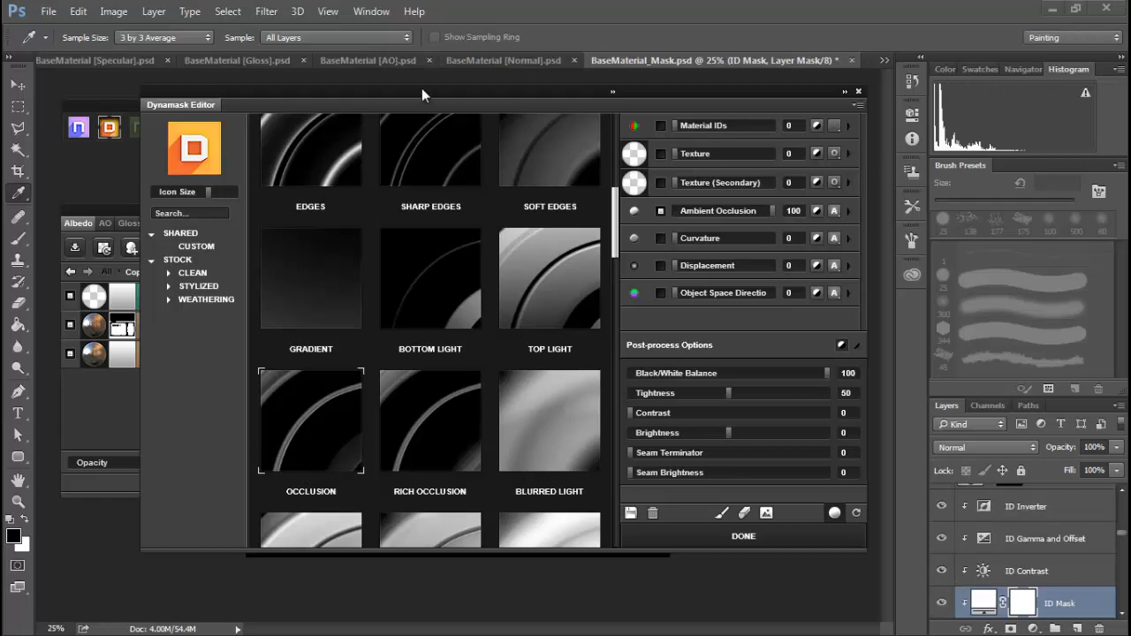
Narrow the Dynamask Editor and move it aside to uncover the mask on the canvas
drag(422, 88, 494, 83)
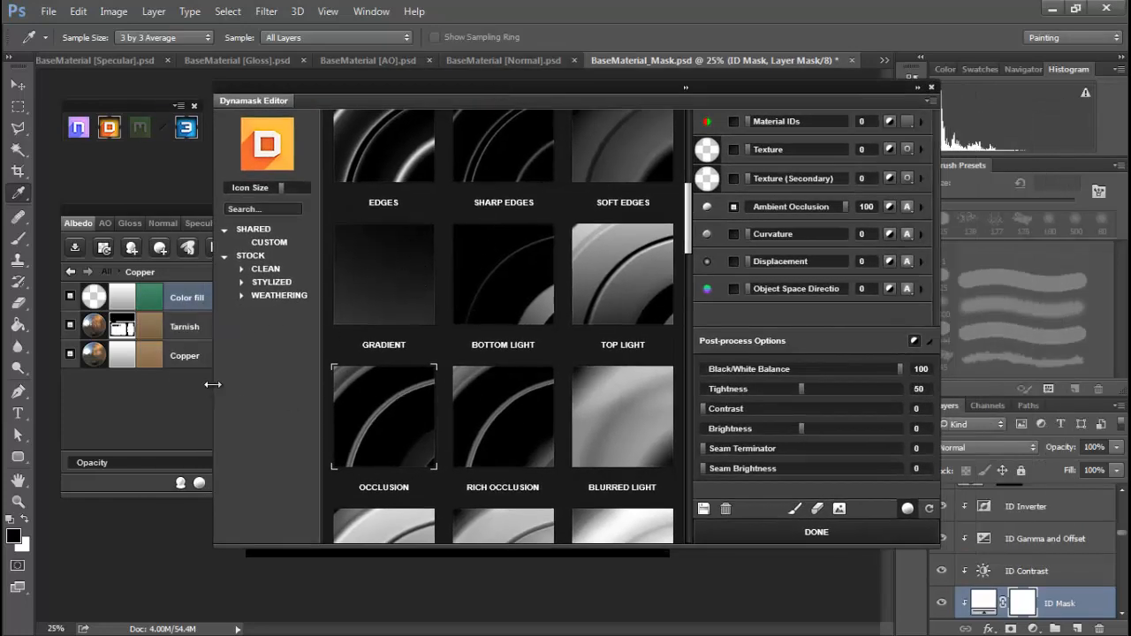
drag(213, 386, 642, 384)
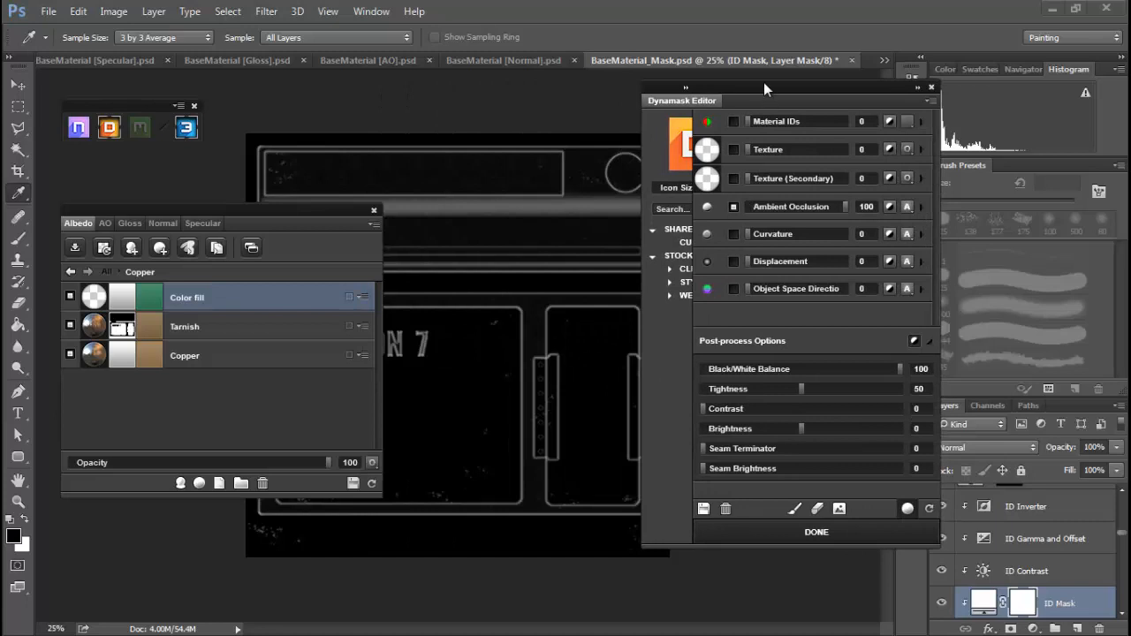
drag(764, 82, 874, 74)
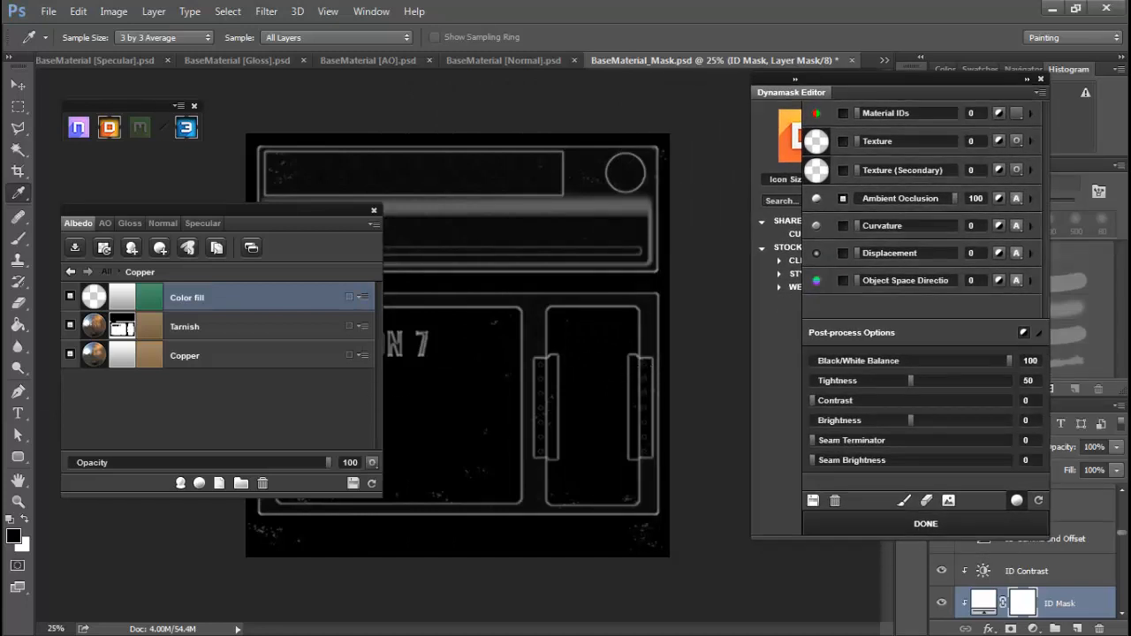
Bring the 3DO previewer into view, examine the wall from a slightly different angle, and move the previewer away
drag(0, 86, 227, 56)
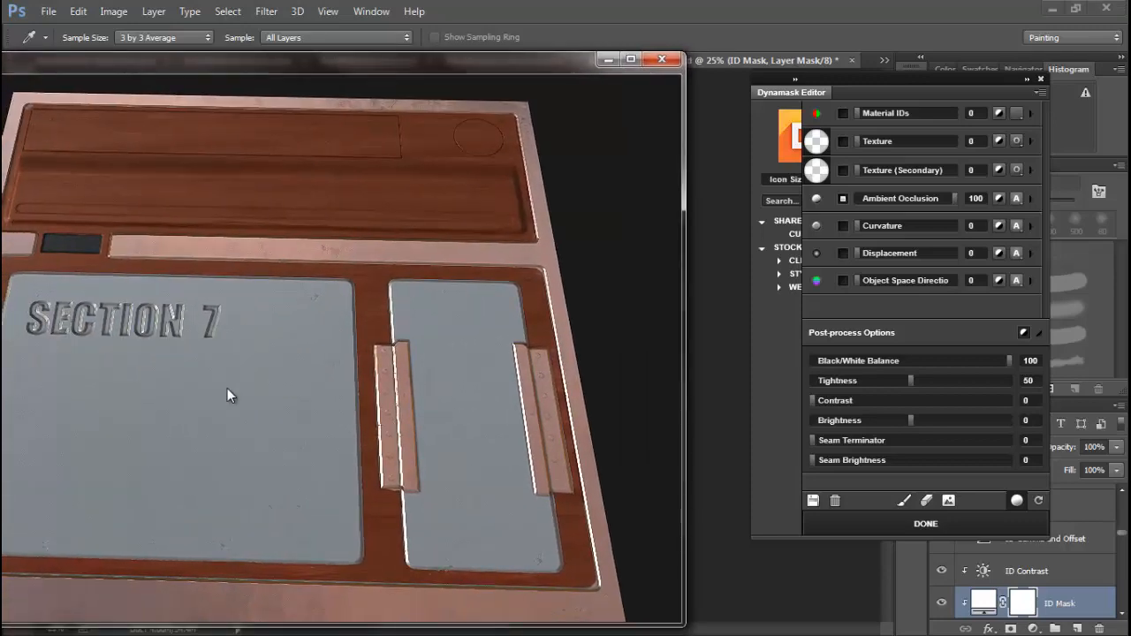
drag(228, 390, 263, 427)
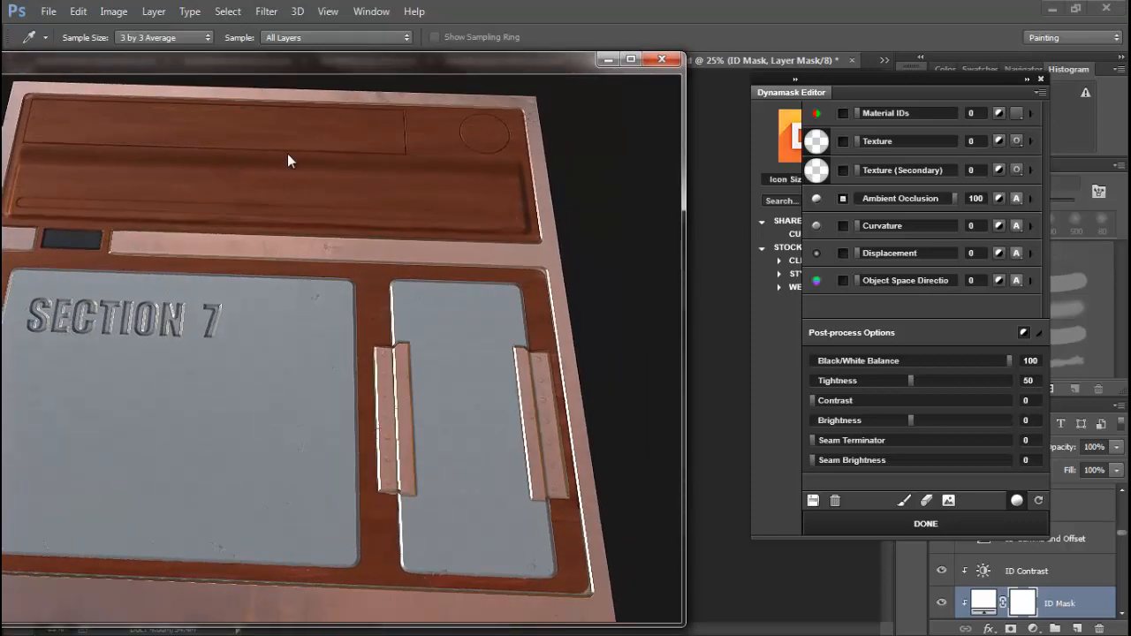
drag(272, 65, 0, 53)
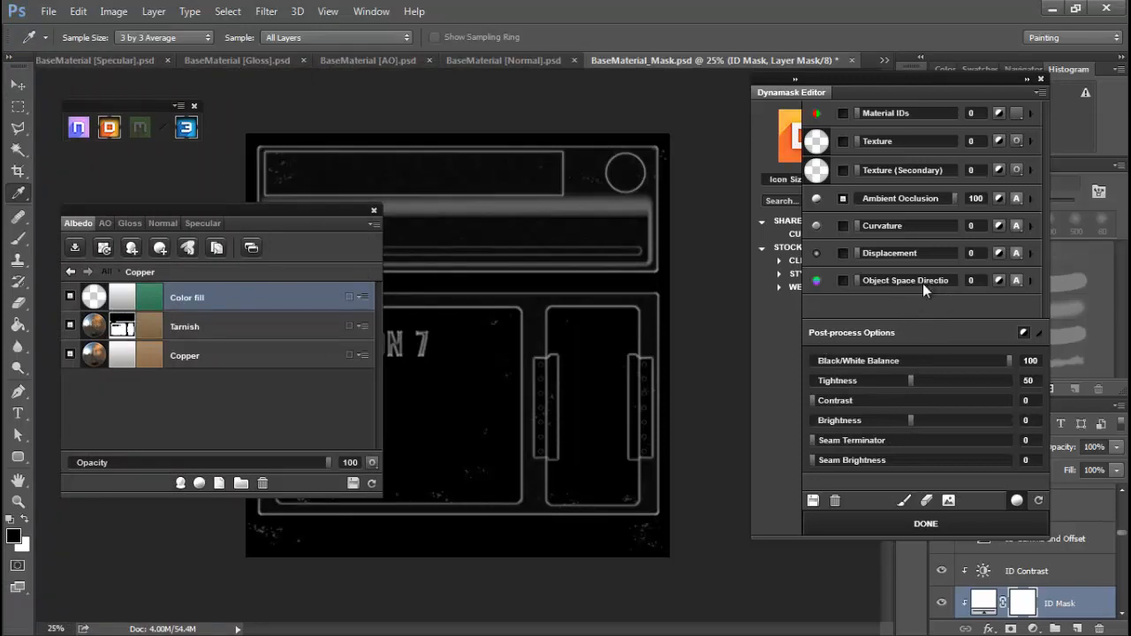
Enable Curvature in the green Color fill's Dynamask and set its intensity to 8
click(858, 226)
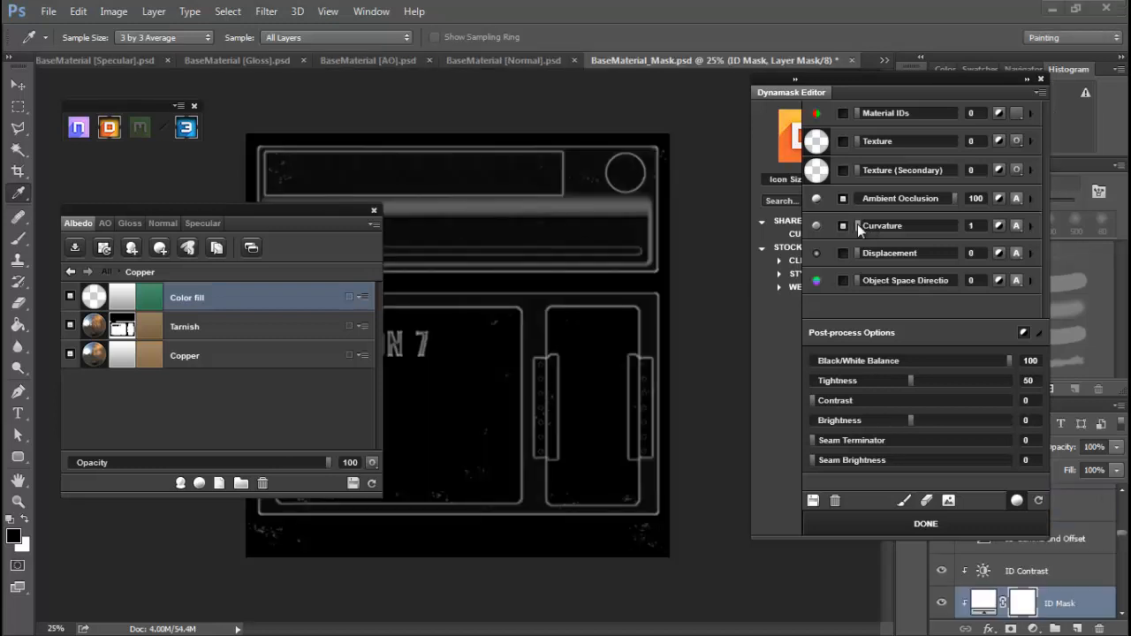
drag(858, 224, 866, 224)
drag(869, 226, 863, 226)
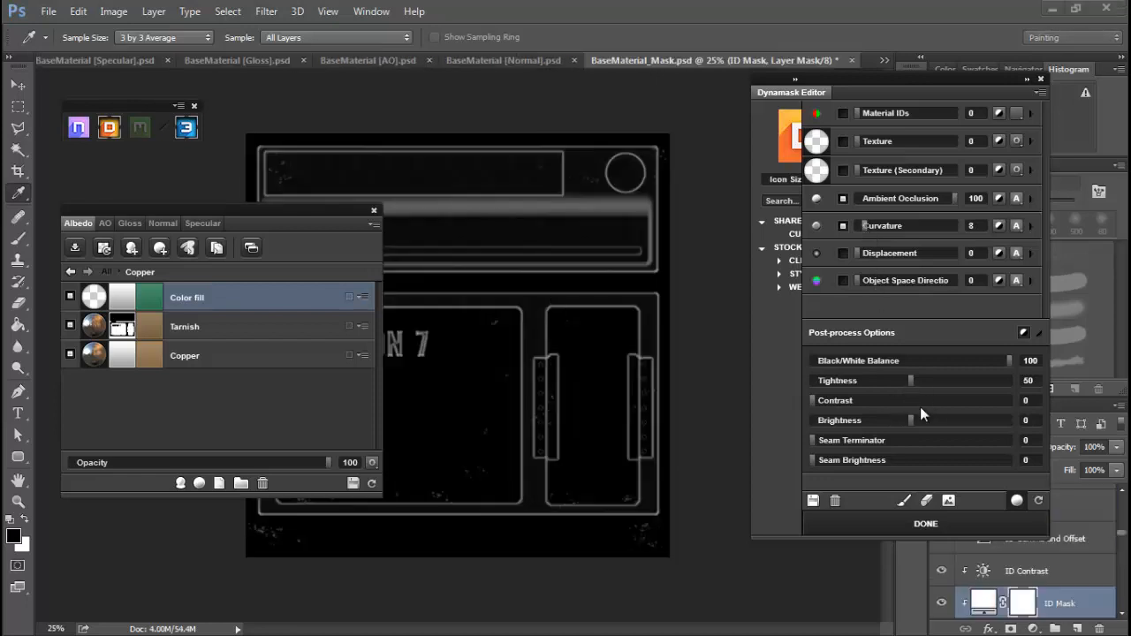
Set the mask's post-process Tightness to 69 and Black/White Balance to 94, keep Contrast at 0, and apply the Dynamask
drag(911, 381, 848, 383)
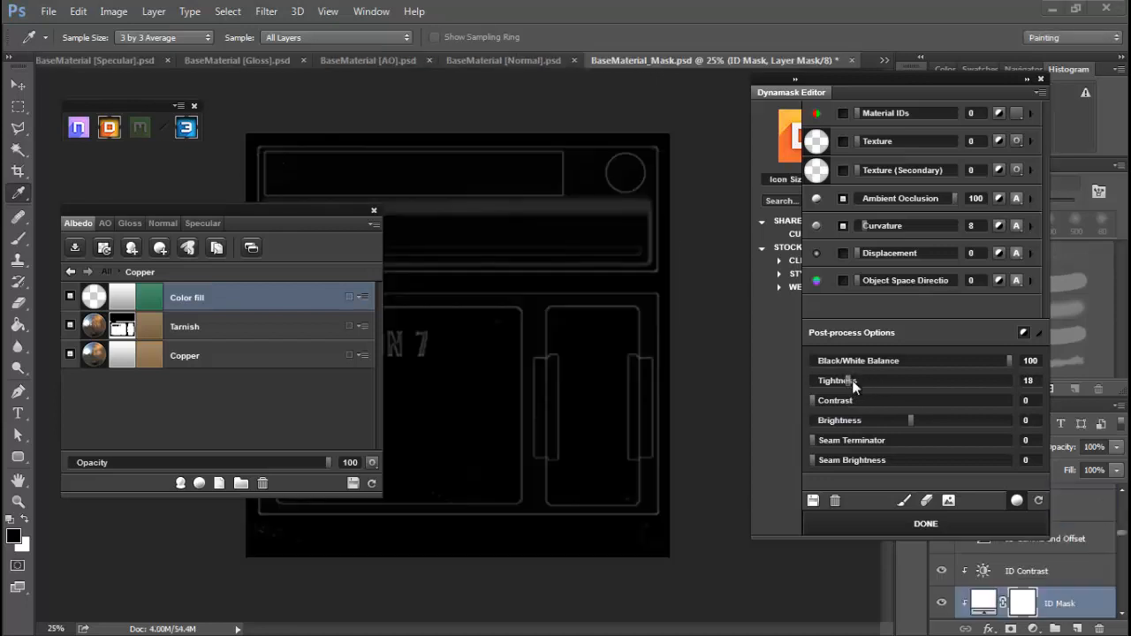
drag(848, 381, 948, 383)
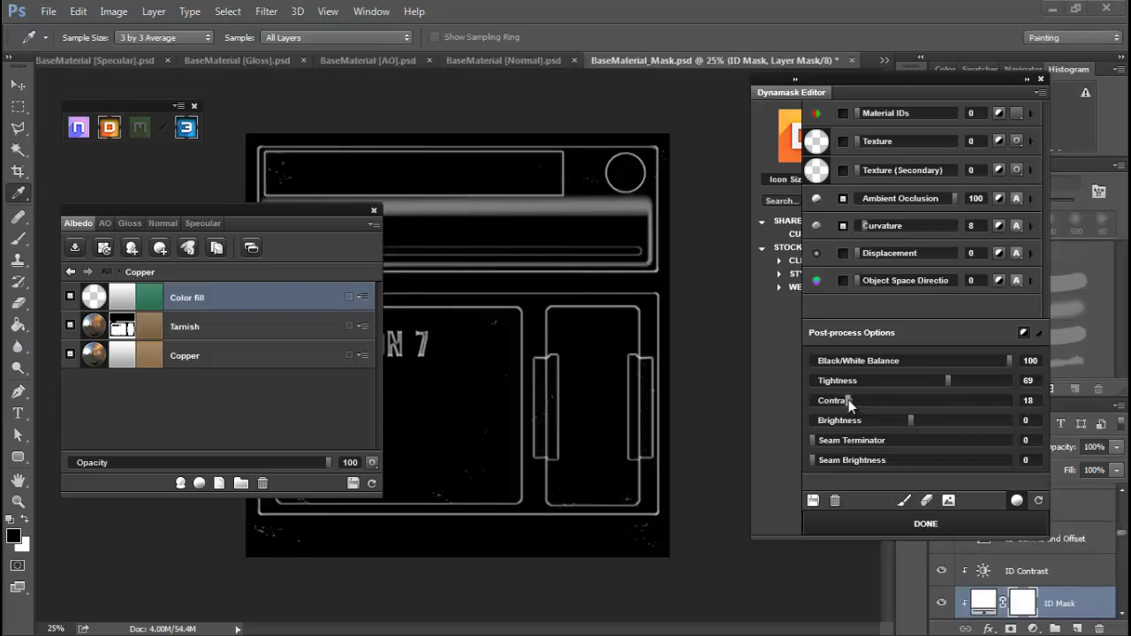
drag(849, 400, 839, 401)
drag(820, 402, 810, 403)
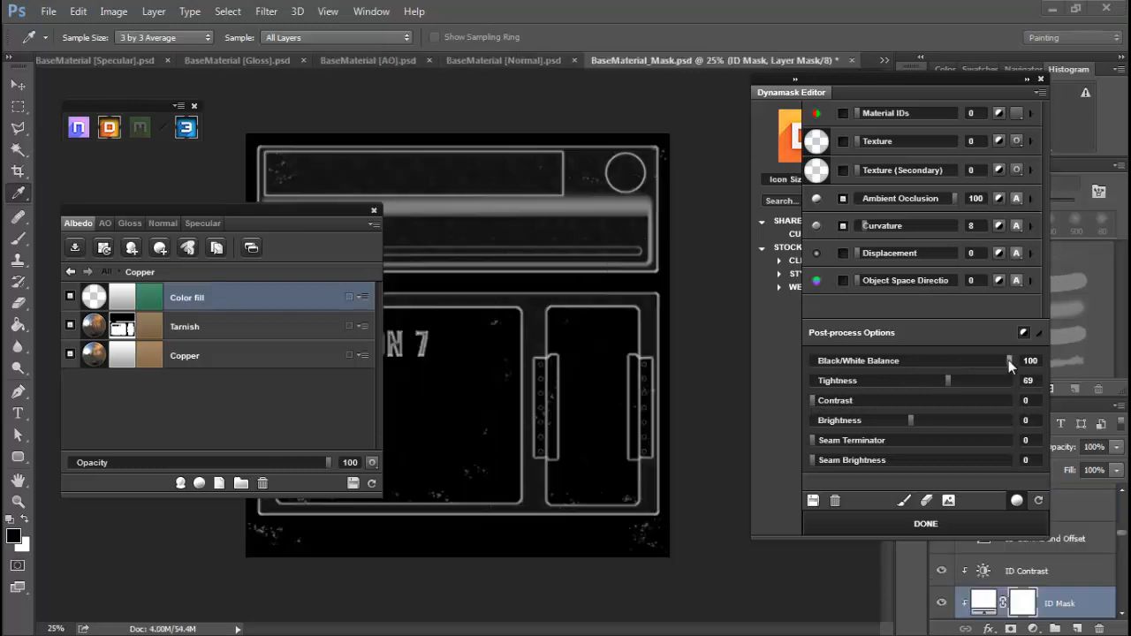
drag(1008, 362, 998, 363)
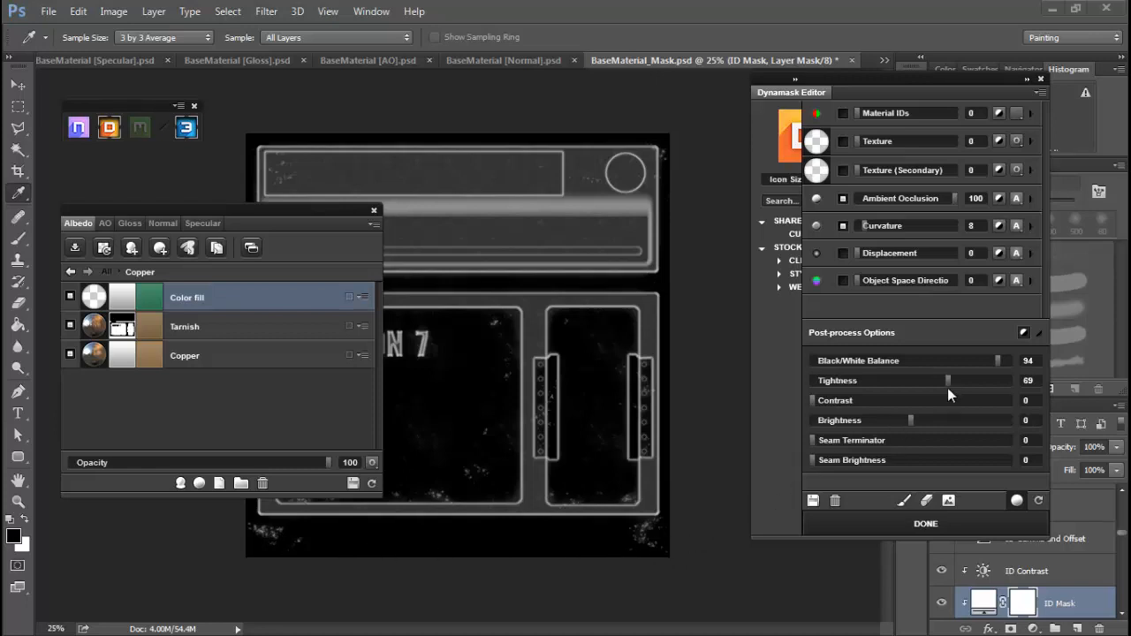
click(923, 522)
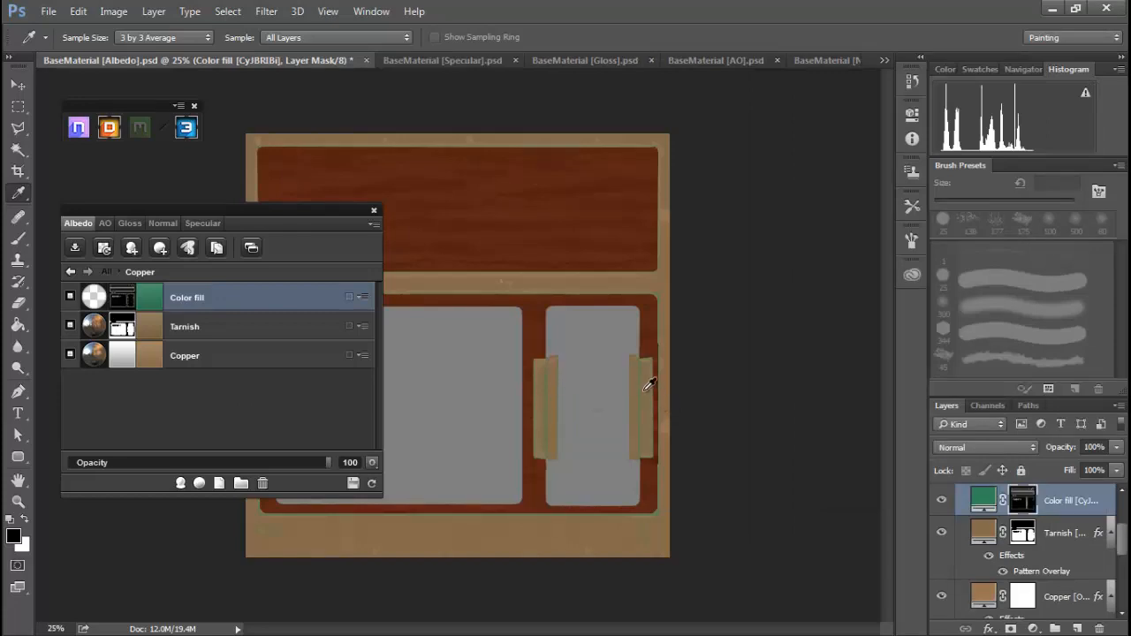
Refresh the material preview and examine the green edge patina on the wall in the 3DO previewer
drag(0, 50, 0, 40)
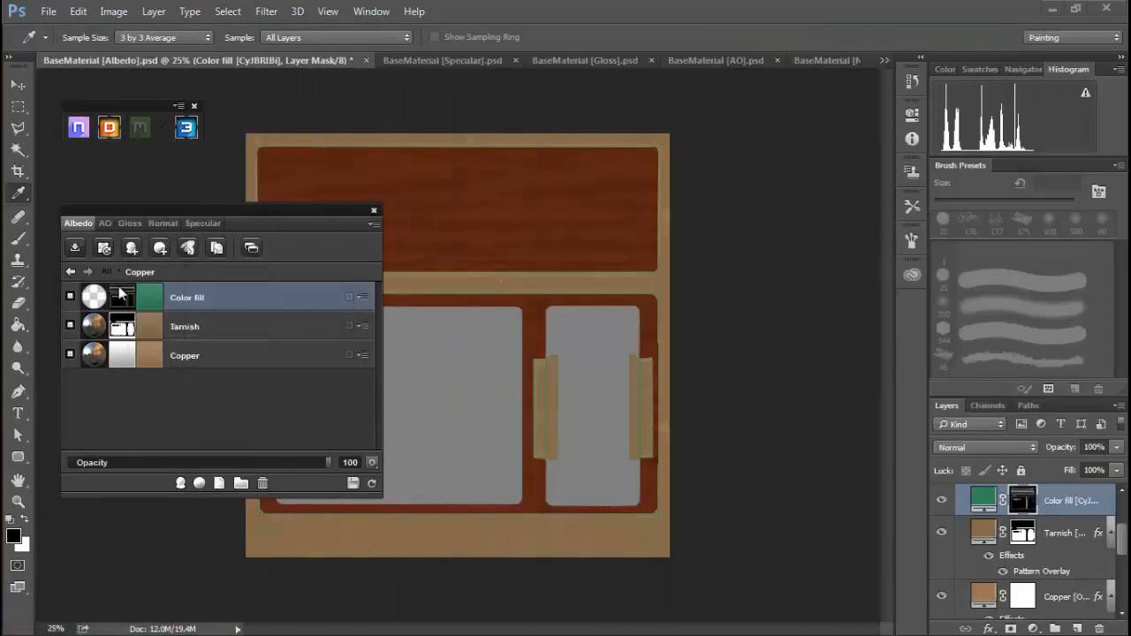
click(371, 485)
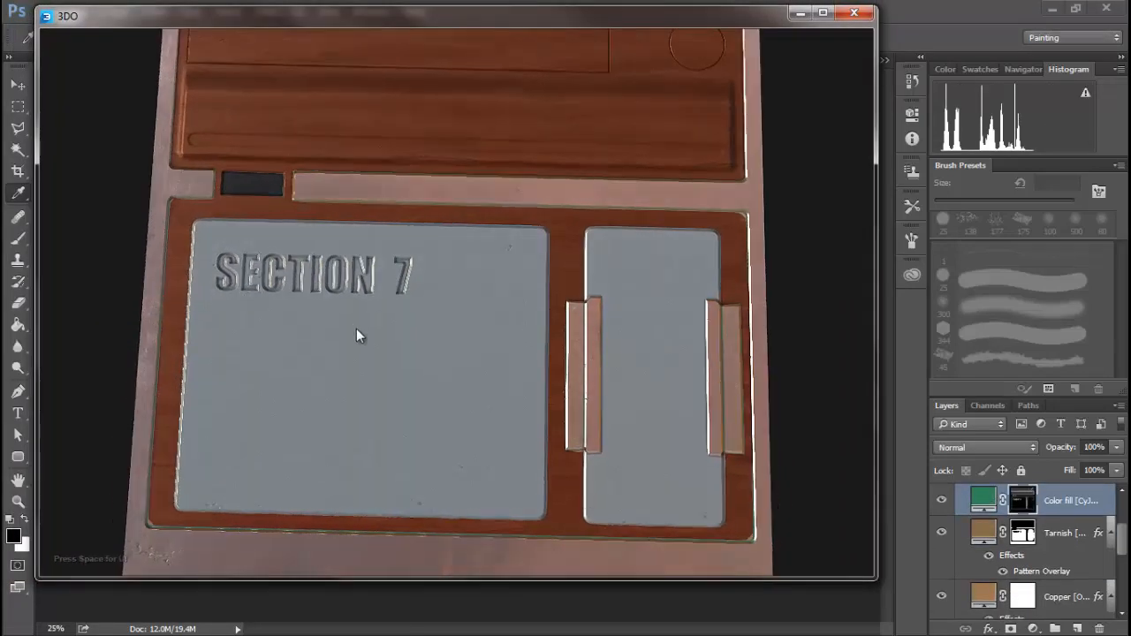
drag(356, 329, 412, 357)
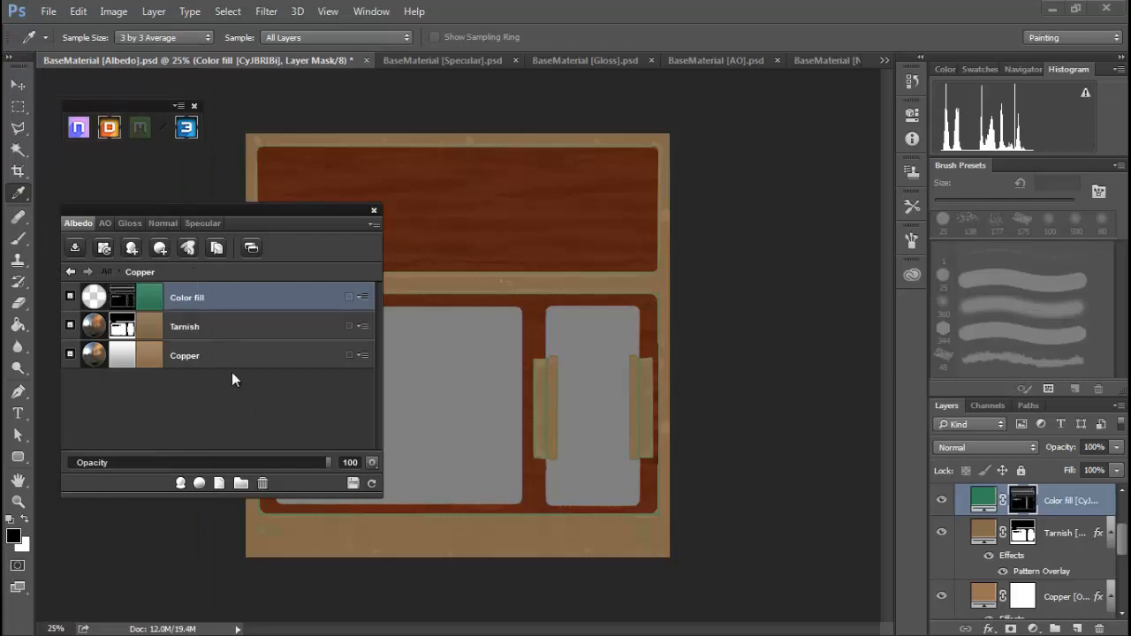
Add a second colour fill layer at the top of the Copper group and set its colour to the green 298a67
click(218, 484)
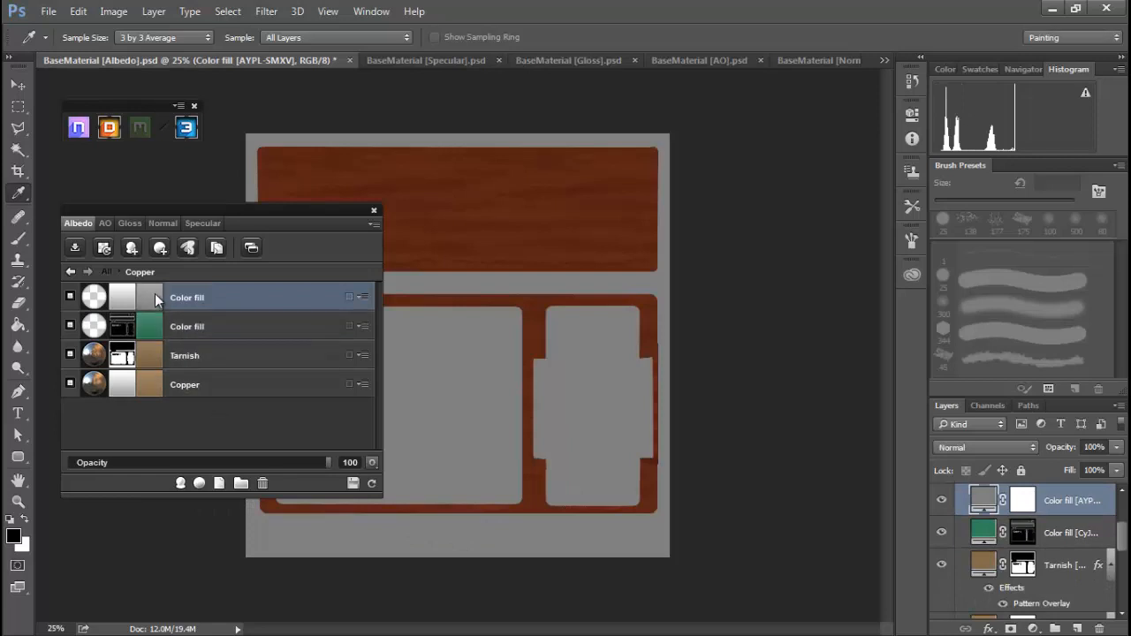
double_click(154, 293)
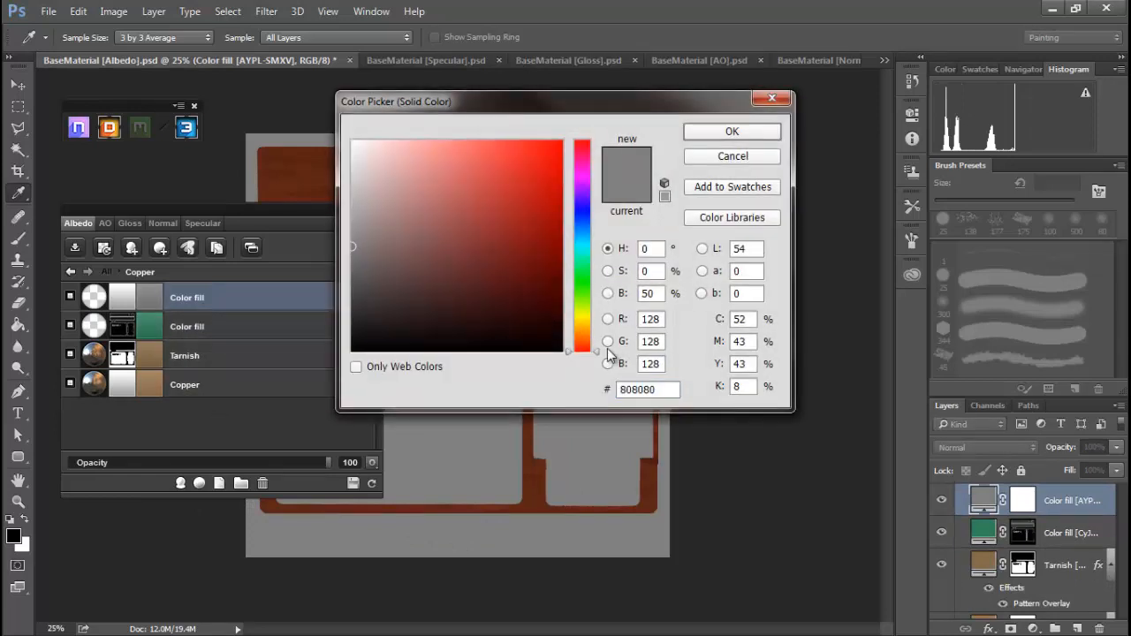
drag(599, 354, 598, 265)
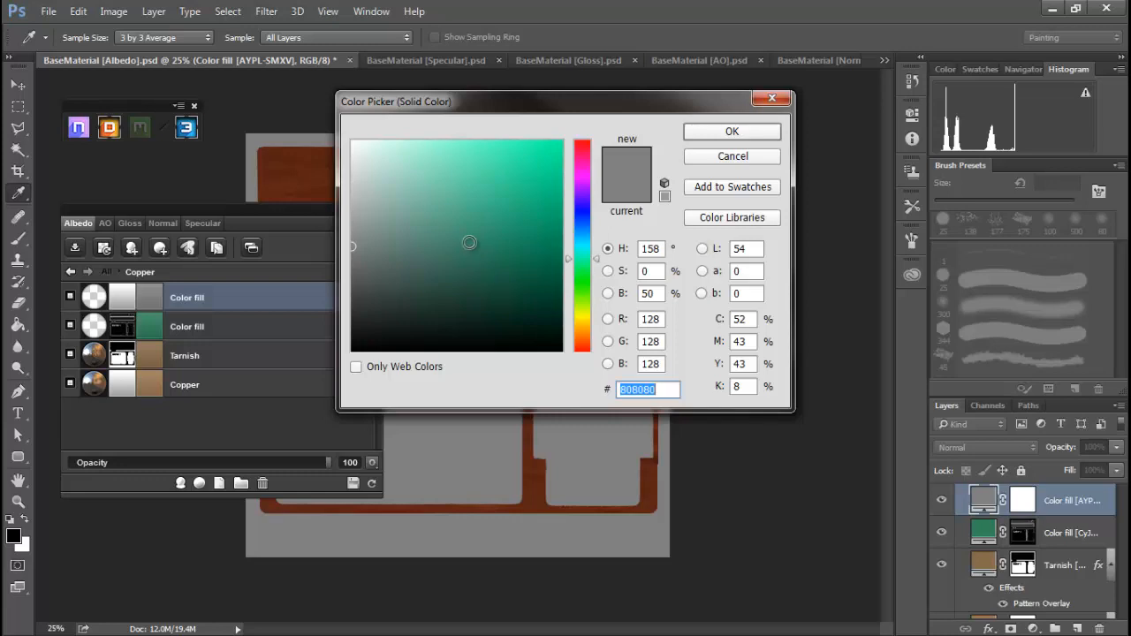
click(499, 237)
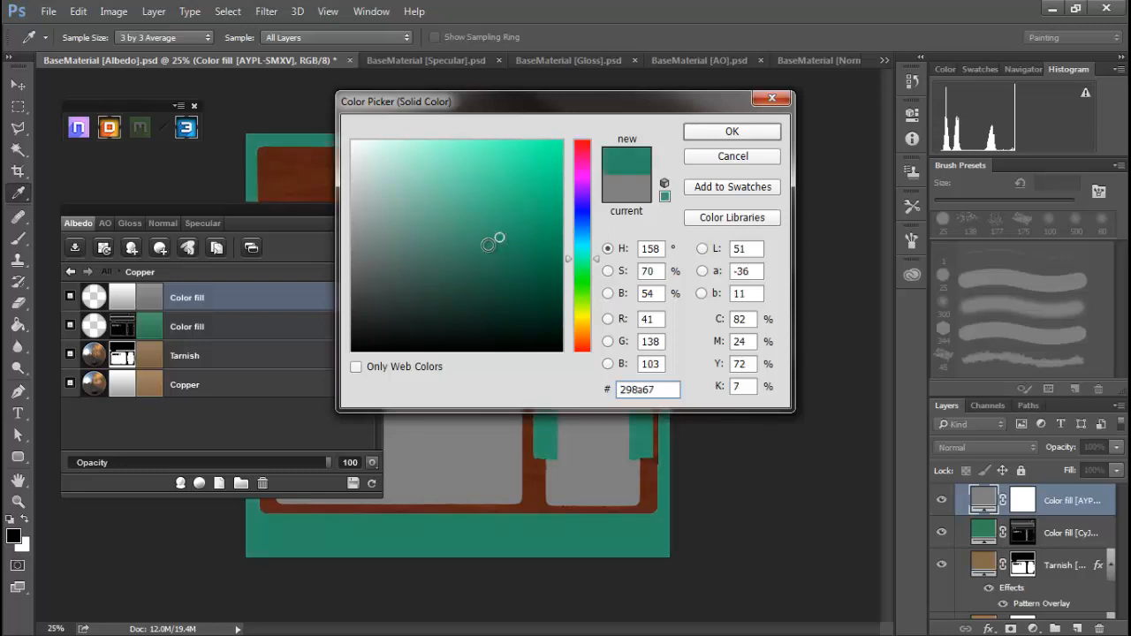
click(732, 133)
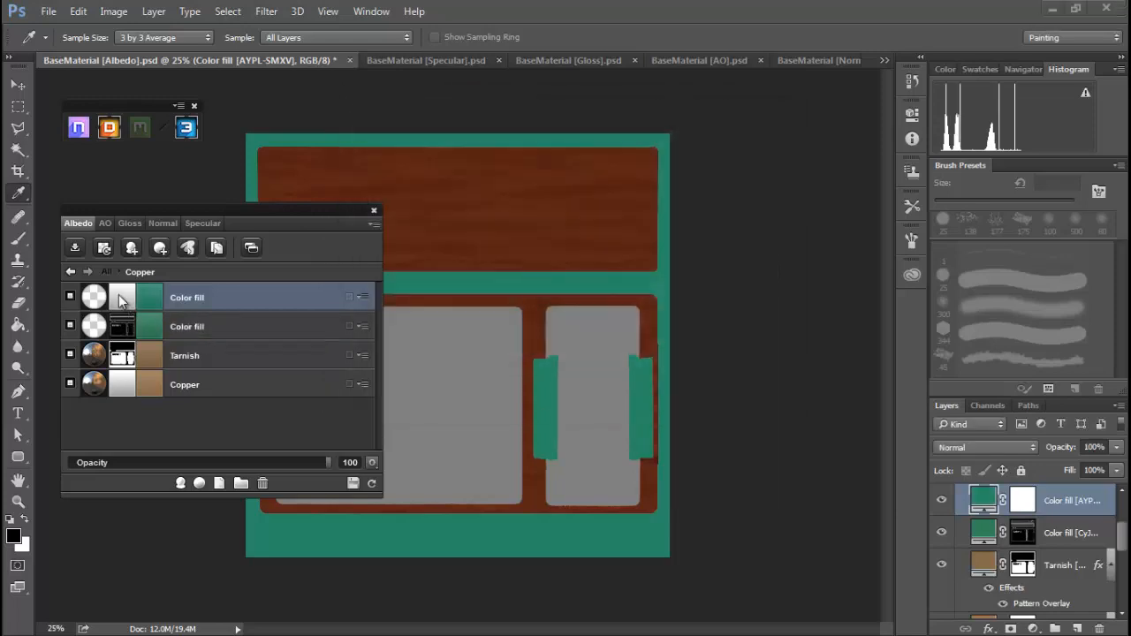
Apply the Surface Rust weathering preset to the new Color fill's Dynamask, and narrow and move the editor to uncover the canvas
click(122, 300)
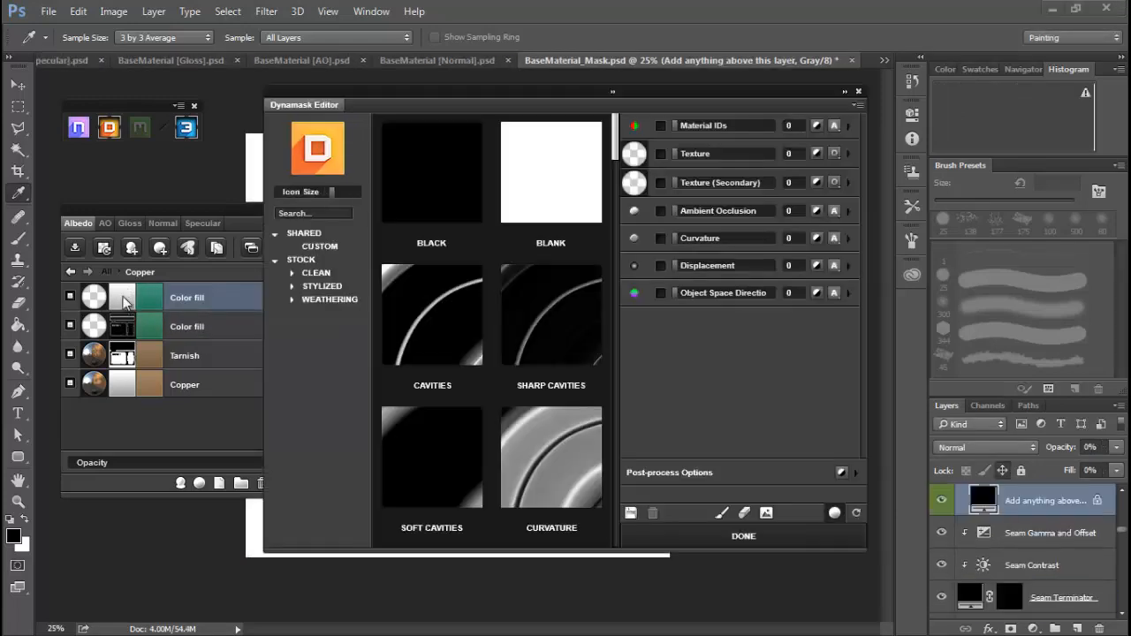
click(333, 305)
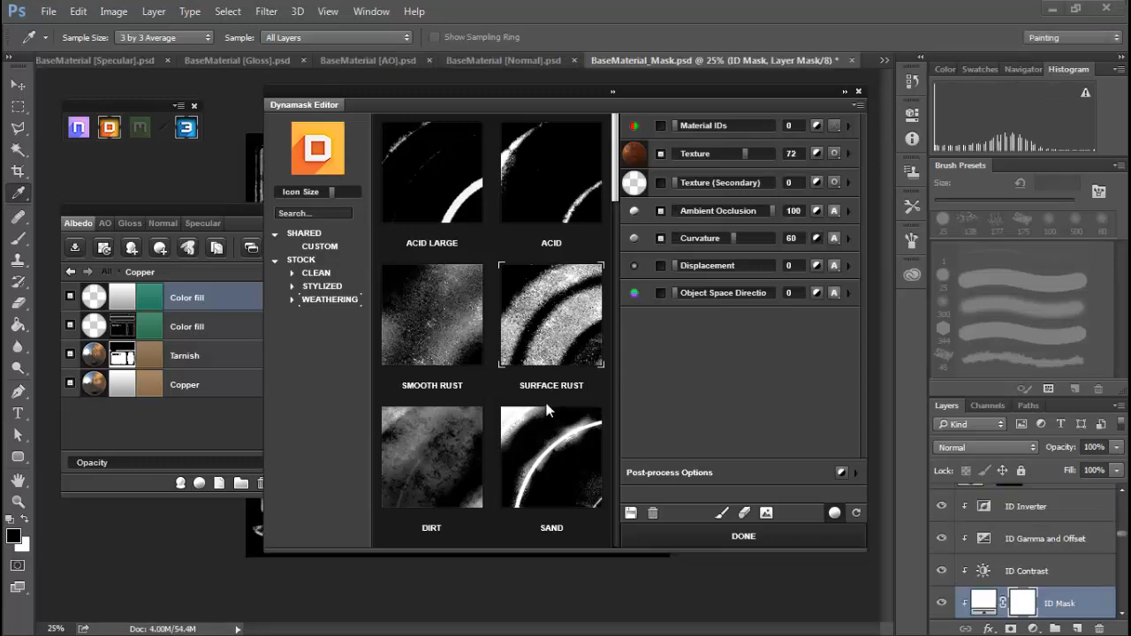
drag(265, 350, 546, 351)
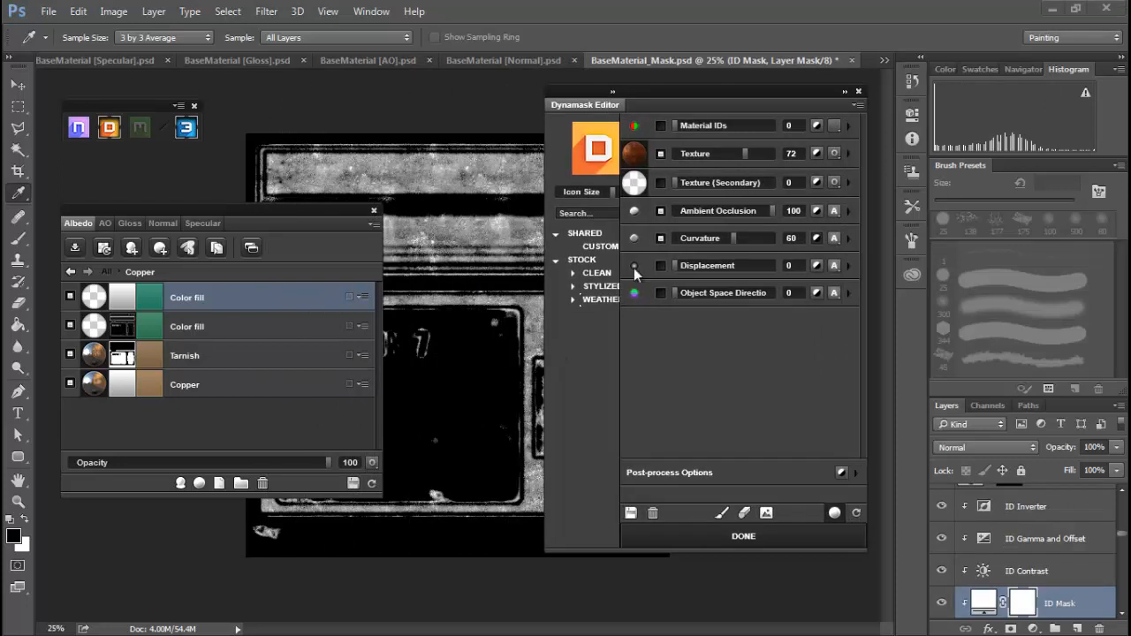
drag(704, 90, 875, 93)
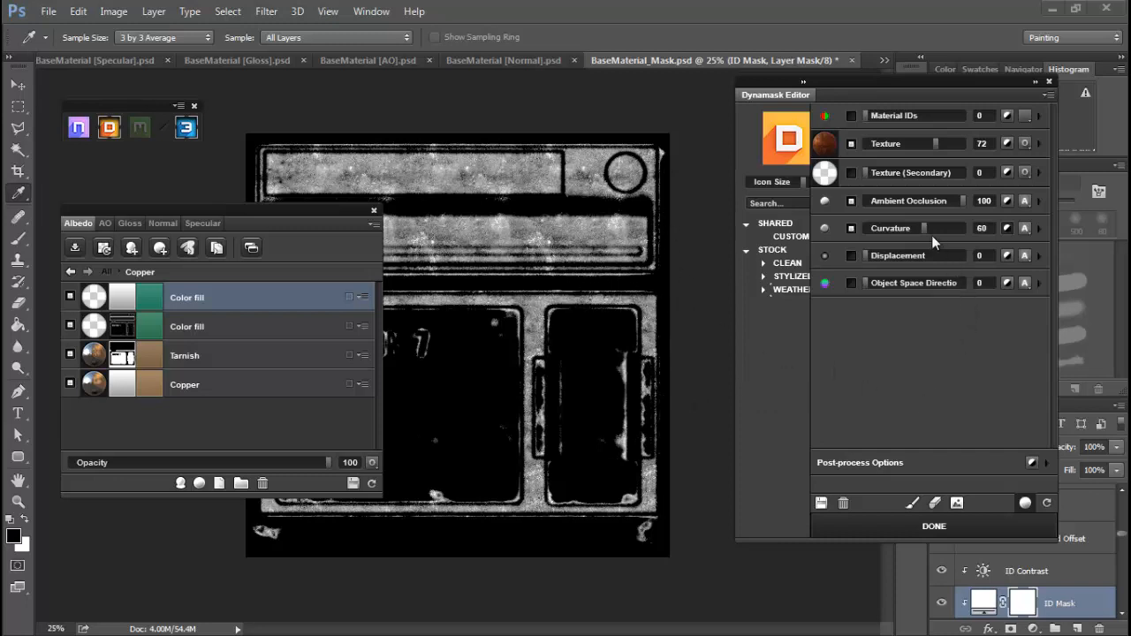
Set the Surface Rust mask's Curvature to 53 and check the patina on the wall in the 3DO previewer
drag(922, 229, 939, 227)
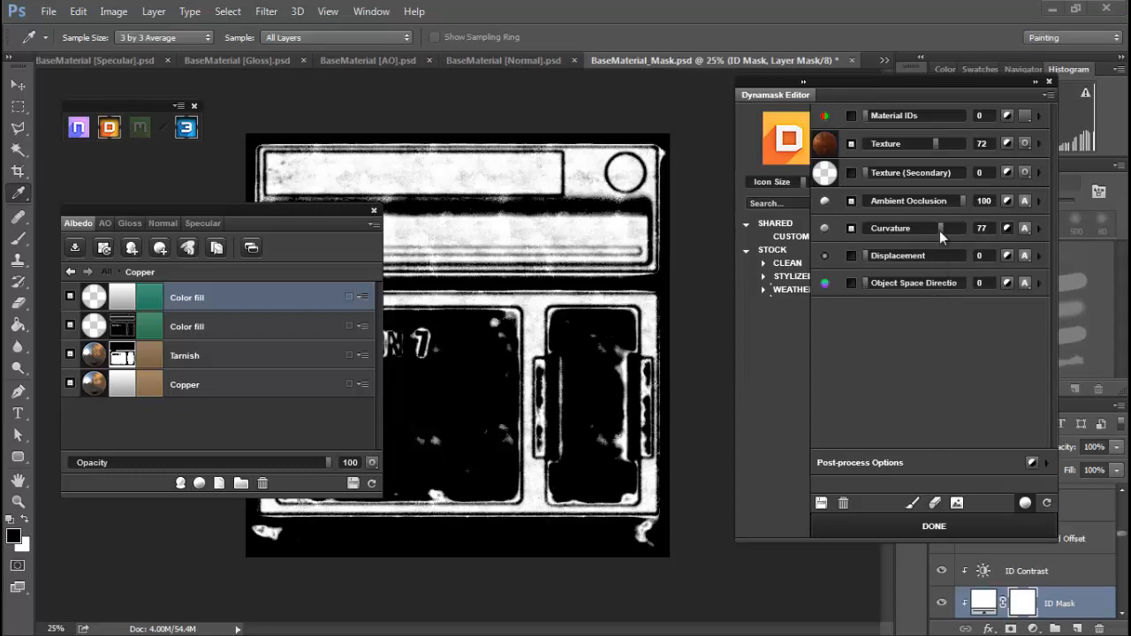
drag(940, 230, 892, 236)
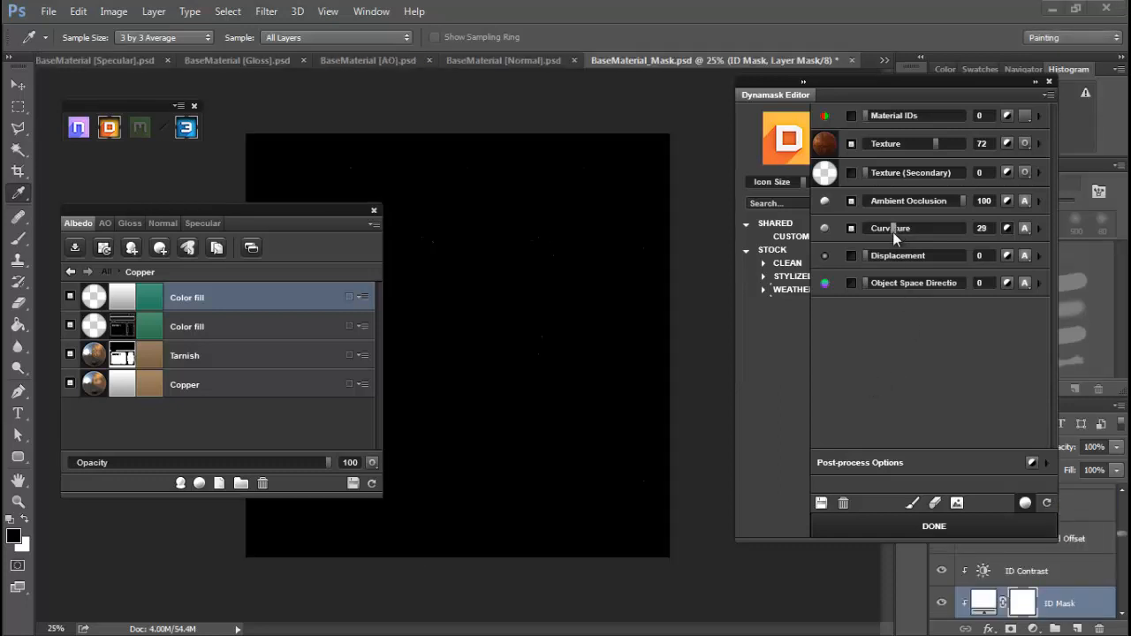
drag(893, 232, 918, 235)
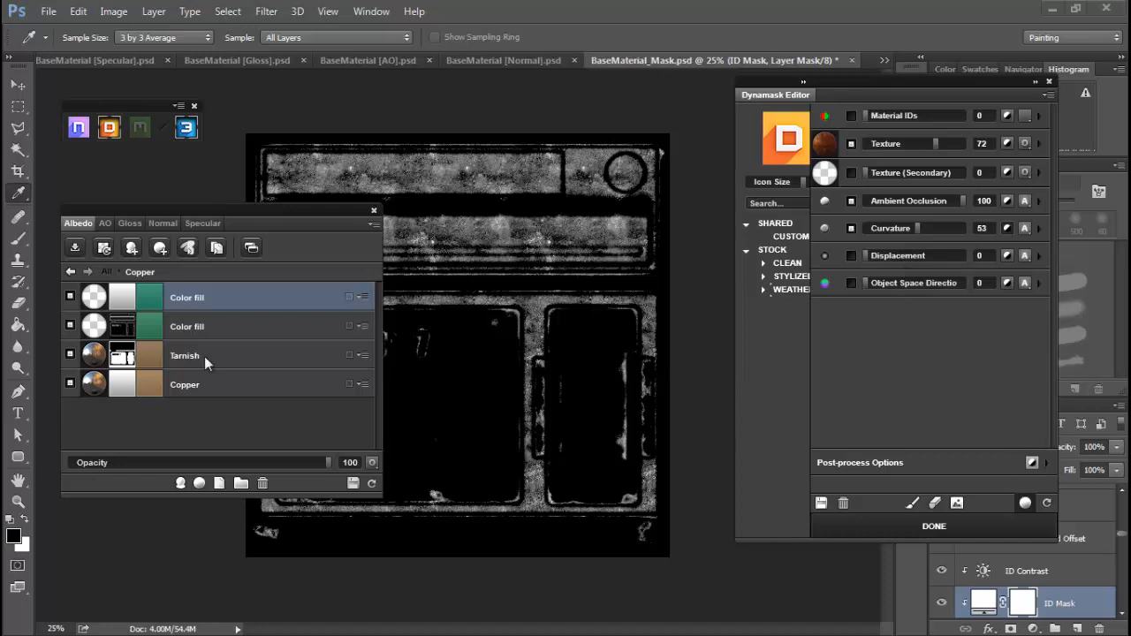
drag(0, 124, 676, 55)
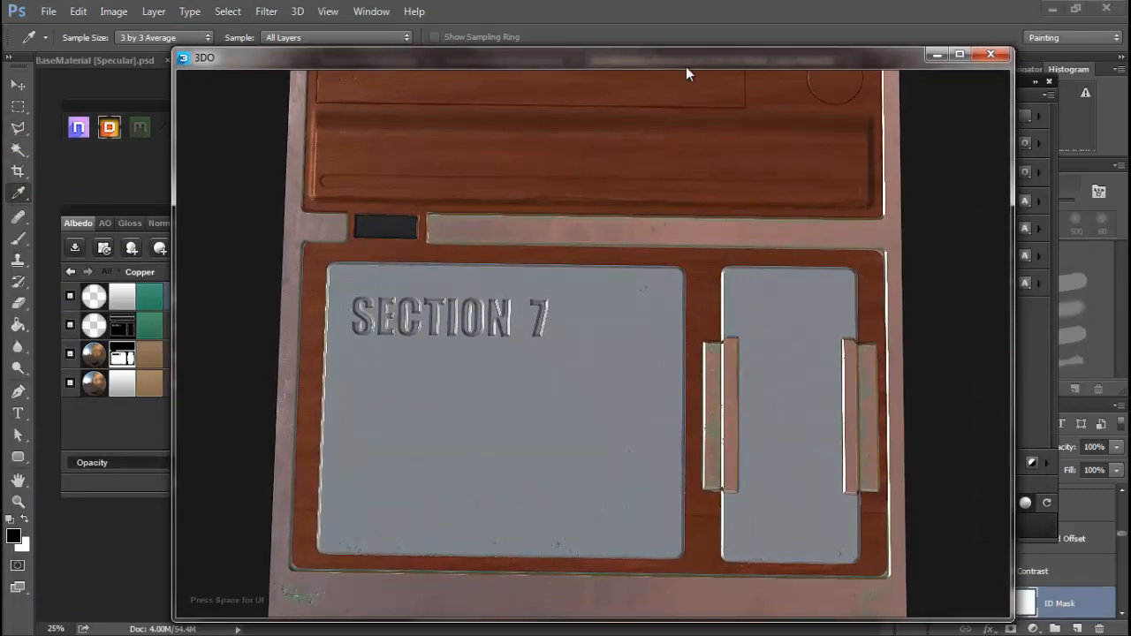
drag(658, 59, 0, 44)
click(942, 330)
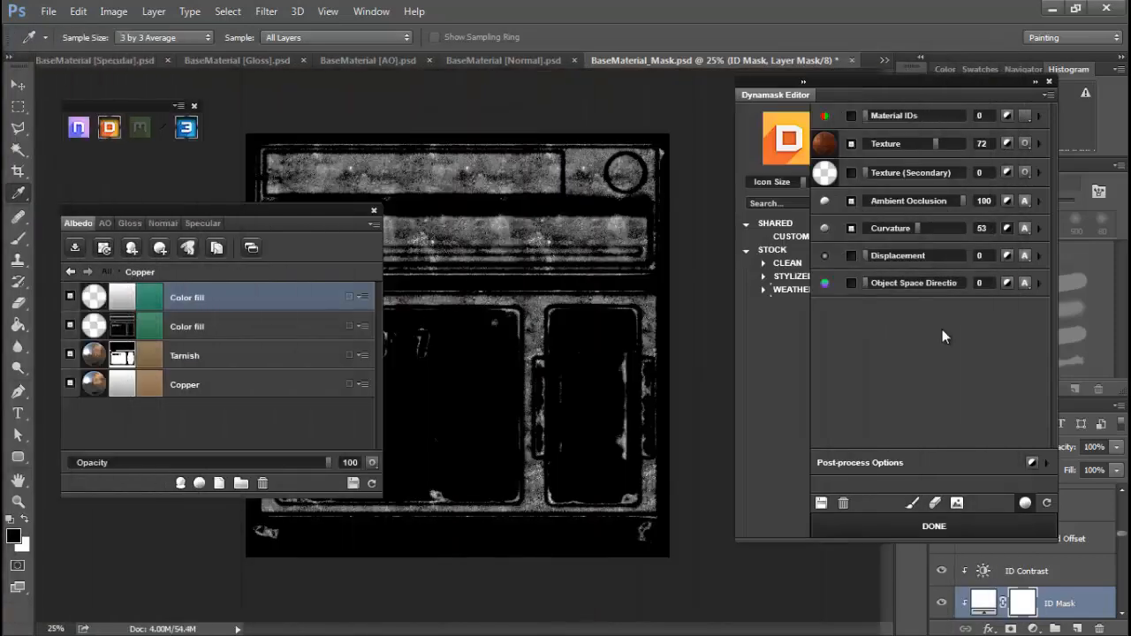
Set the mask's Texture intensity to 85 and, in the post-process options, Tightness to 40 and Contrast to 75
click(1046, 462)
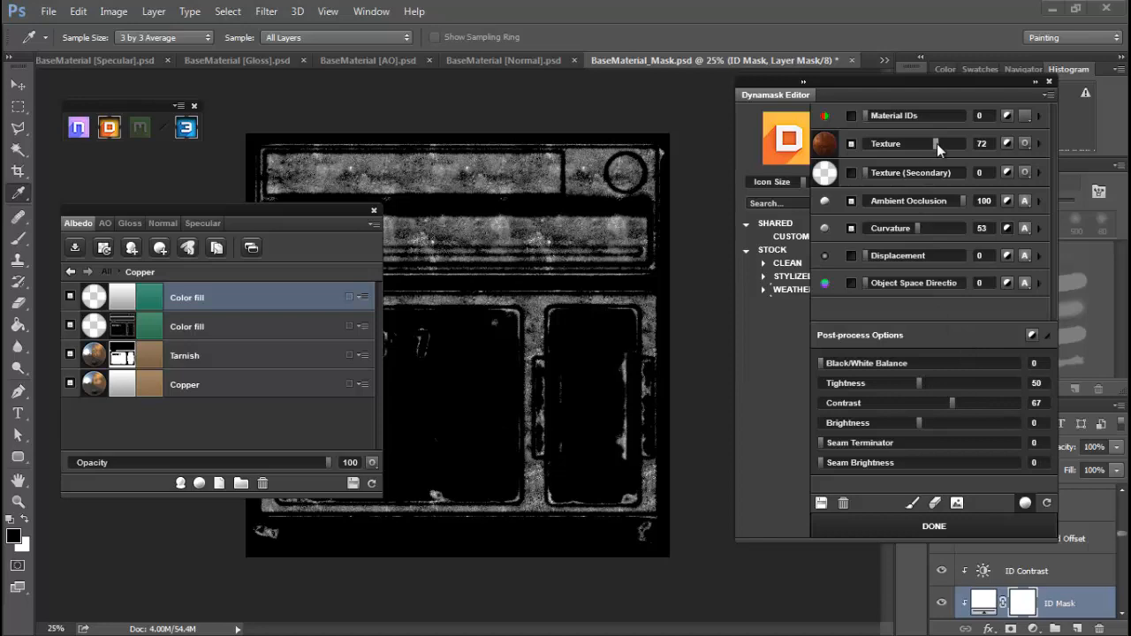
drag(950, 143, 950, 143)
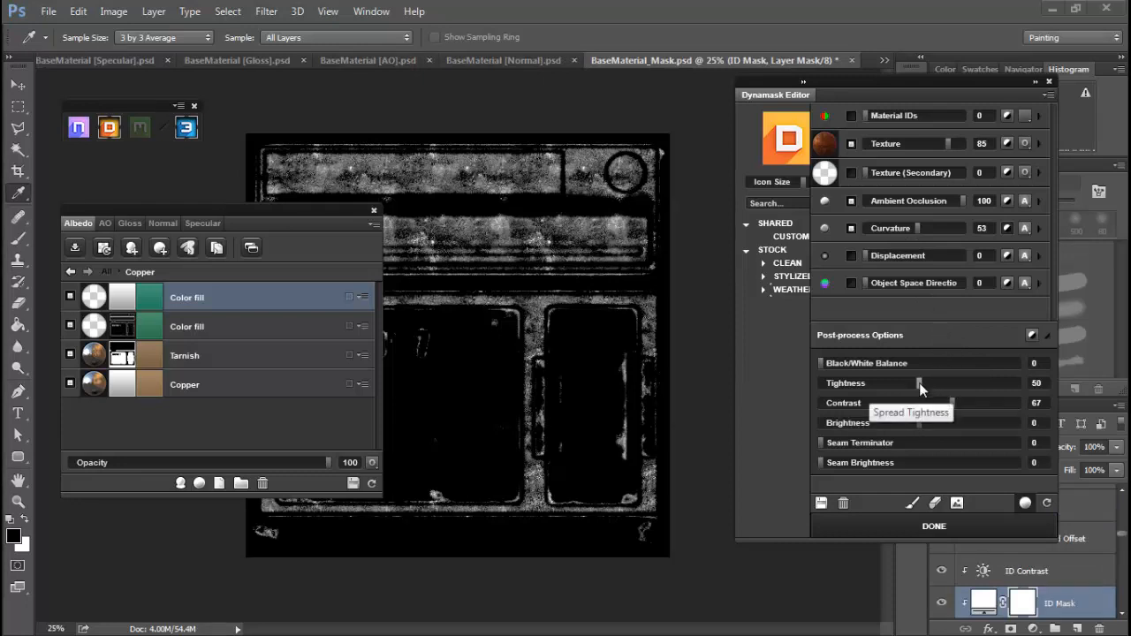
drag(919, 384, 899, 384)
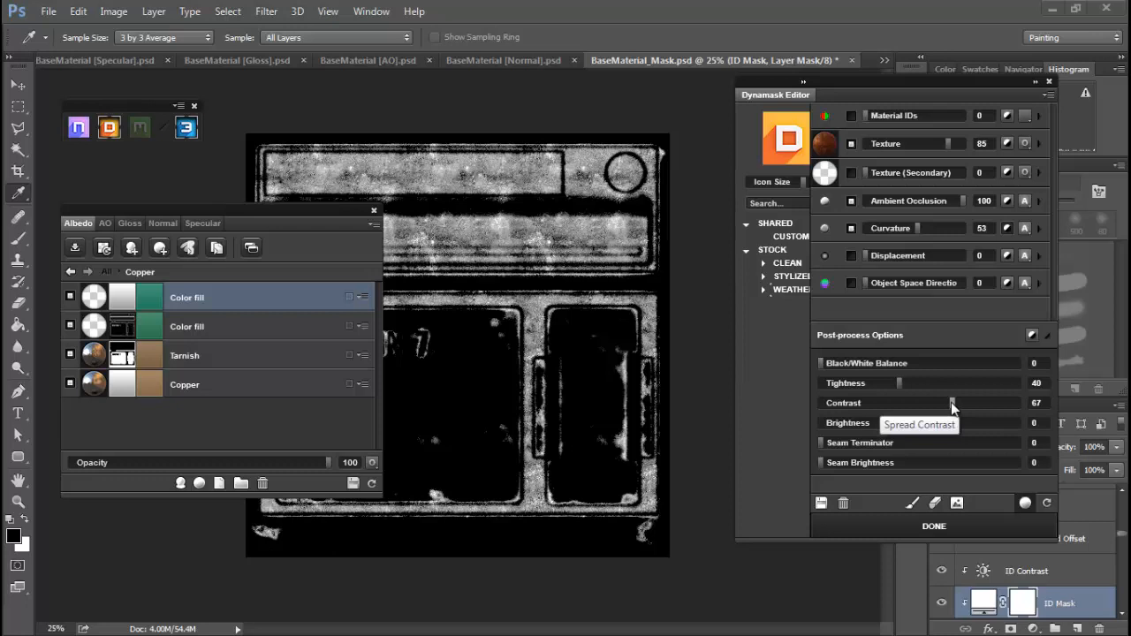
drag(953, 404, 968, 402)
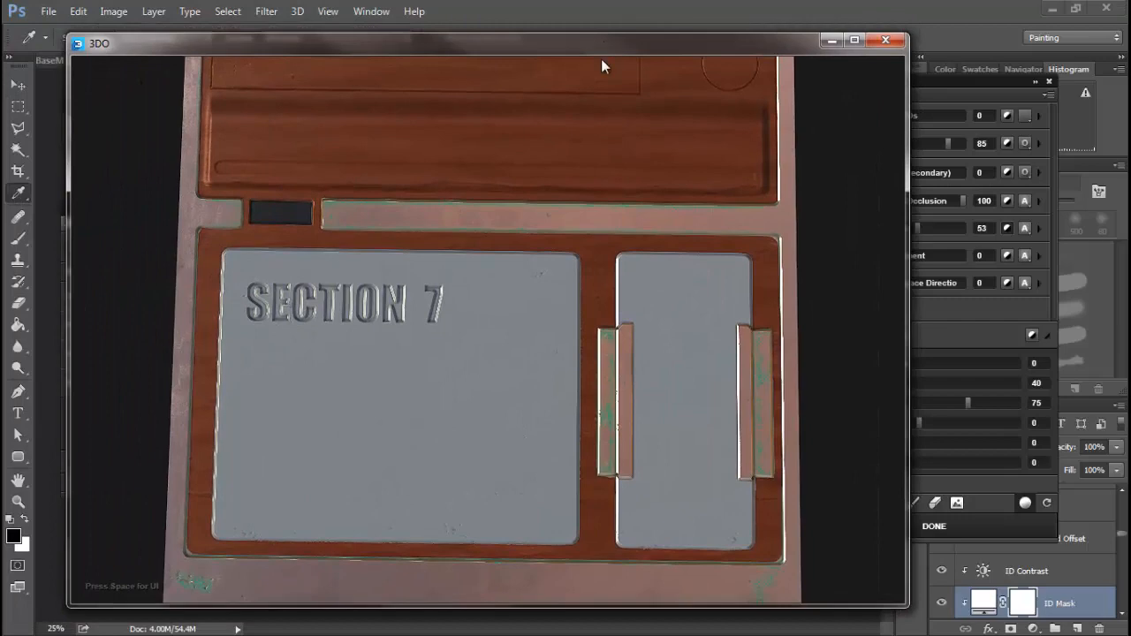
Examine the green patina on the wall's copper frame and brackets in the 3DO previewer from several angles
drag(452, 368, 451, 292)
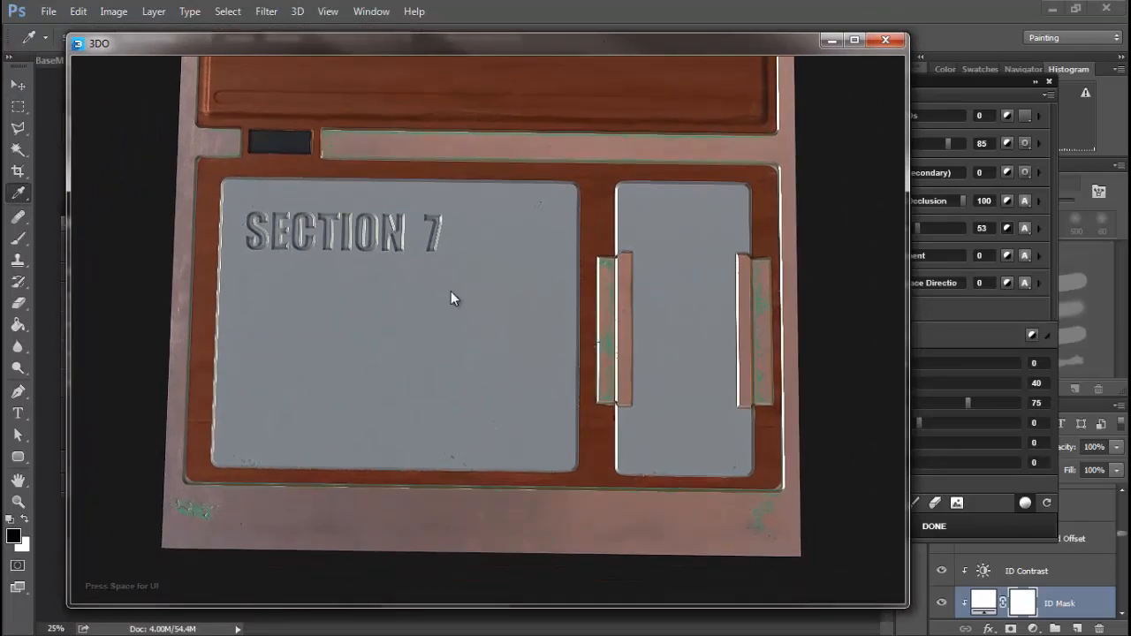
mouse_move(470, 352)
mouse_down()
mouse_move(470, 306)
mouse_move(478, 340)
mouse_up()
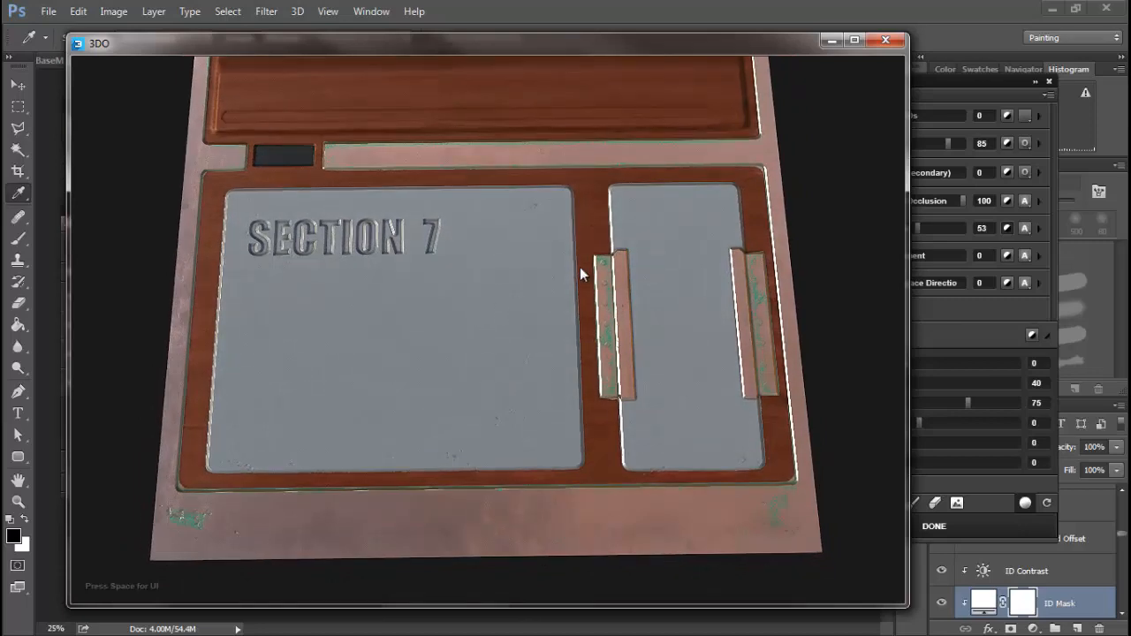
drag(668, 48, 1, 92)
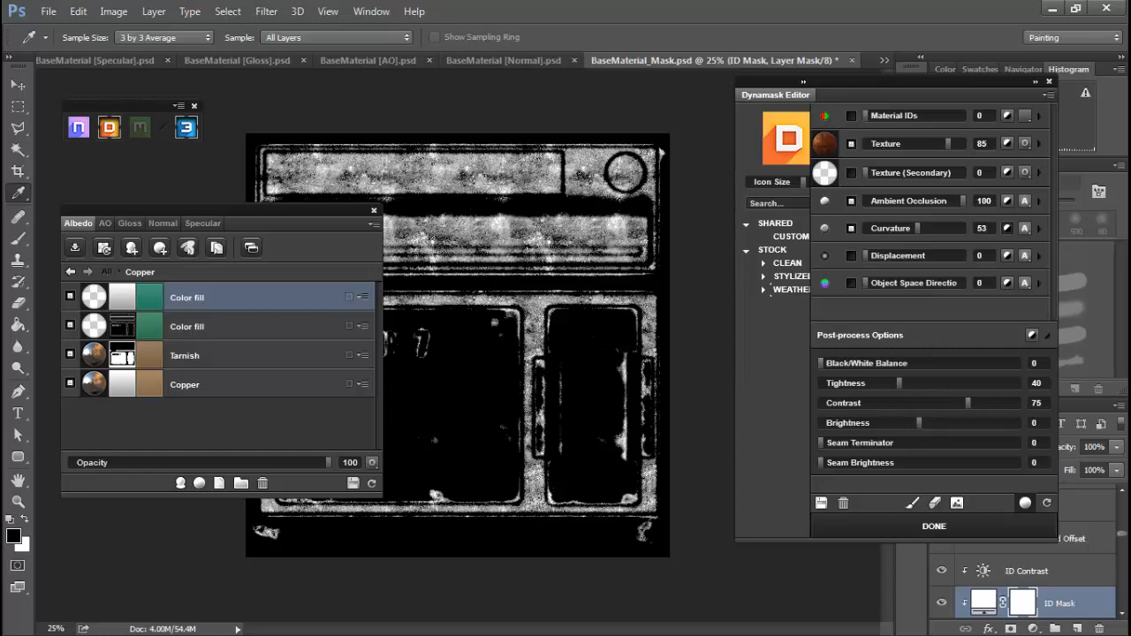
drag(0, 123, 537, 87)
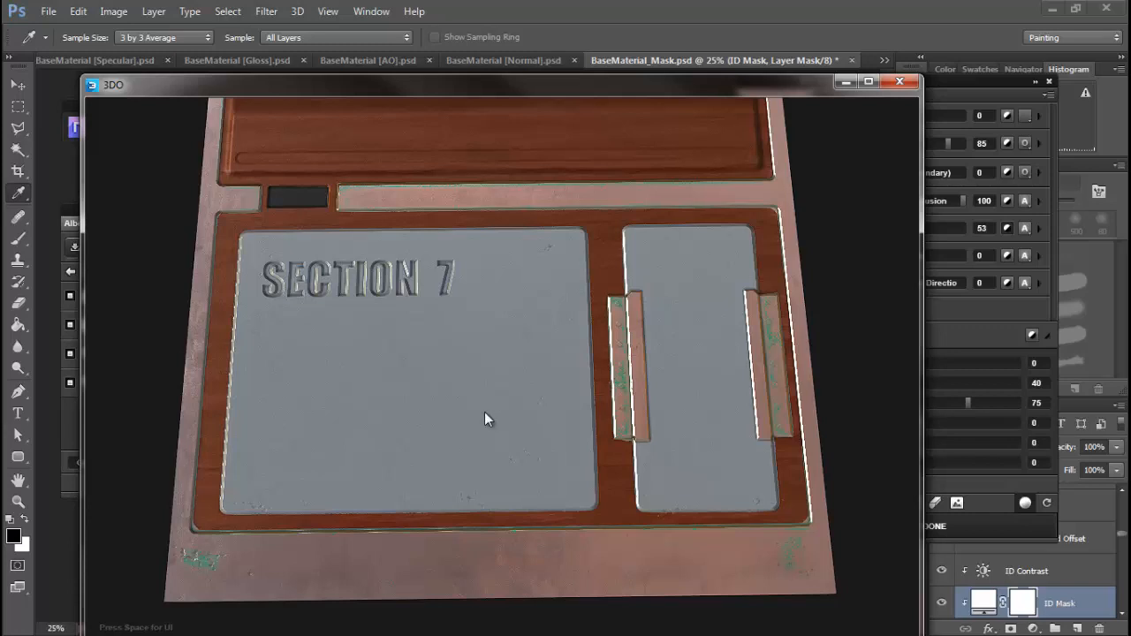
drag(498, 365, 493, 395)
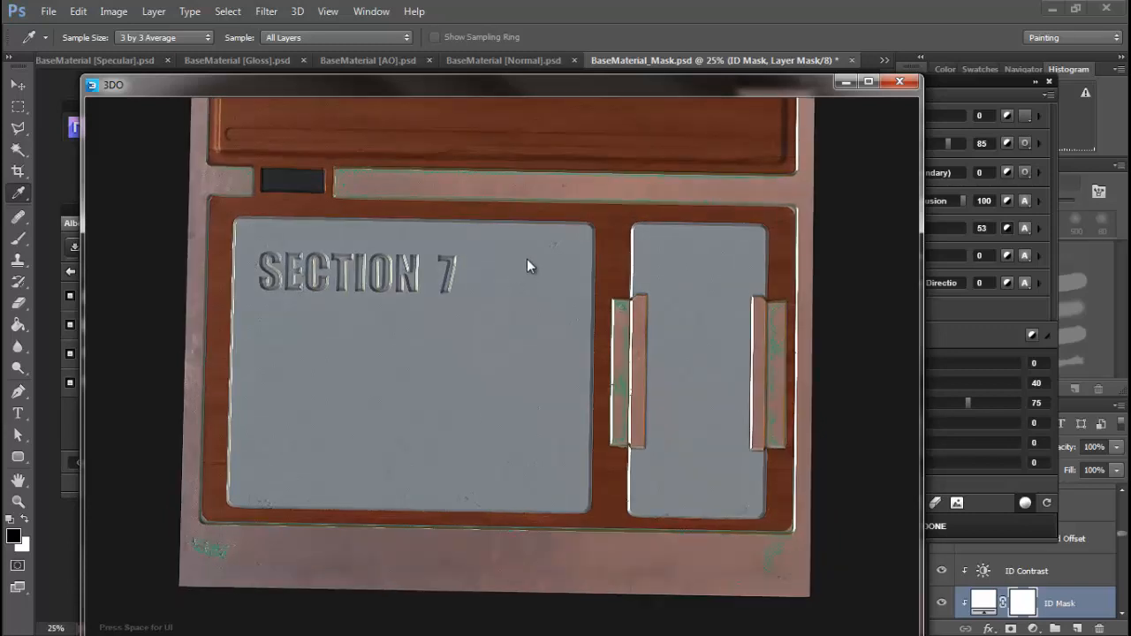
drag(531, 263, 536, 377)
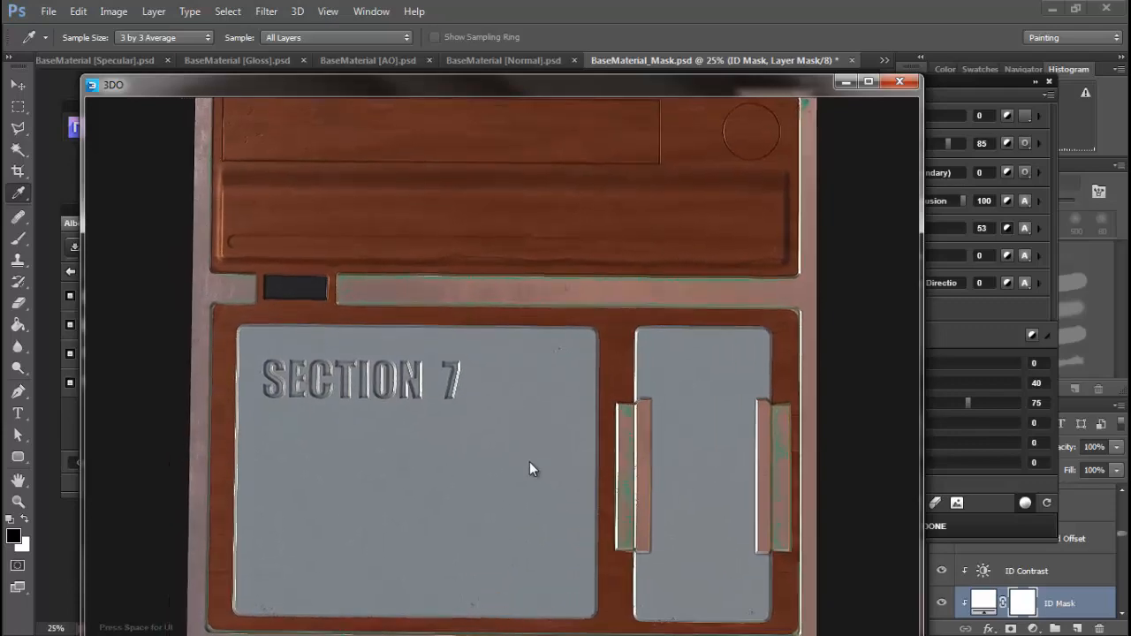
drag(527, 468, 525, 455)
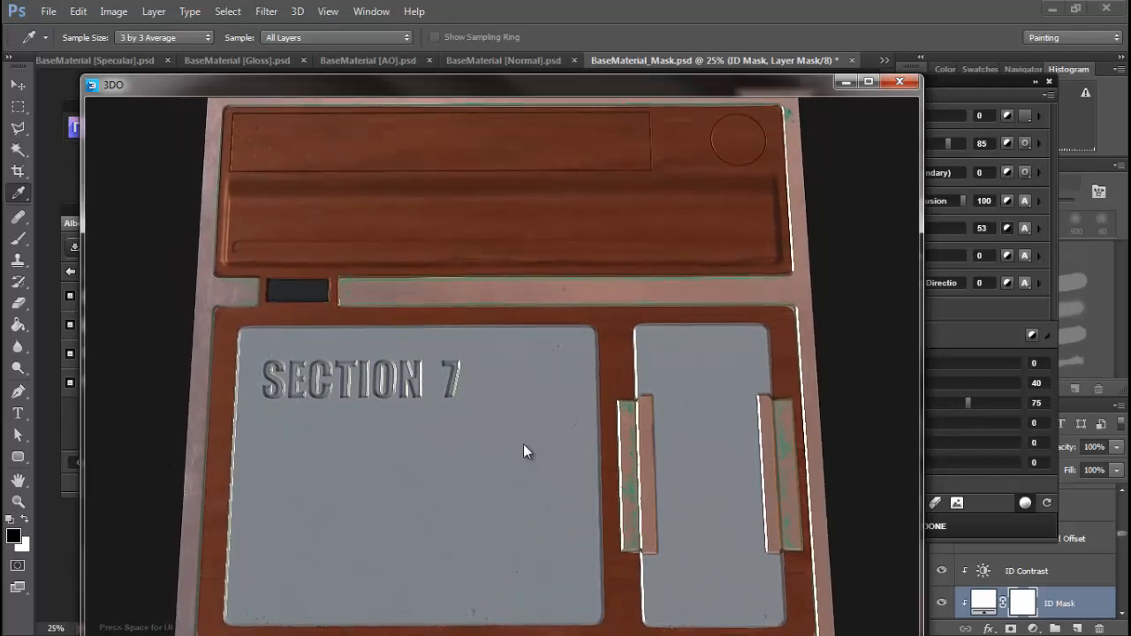
Move the 3DO previewer out of the way, finish editing the Dynamask and return from the Copper group to all layers
drag(518, 85, 0, 146)
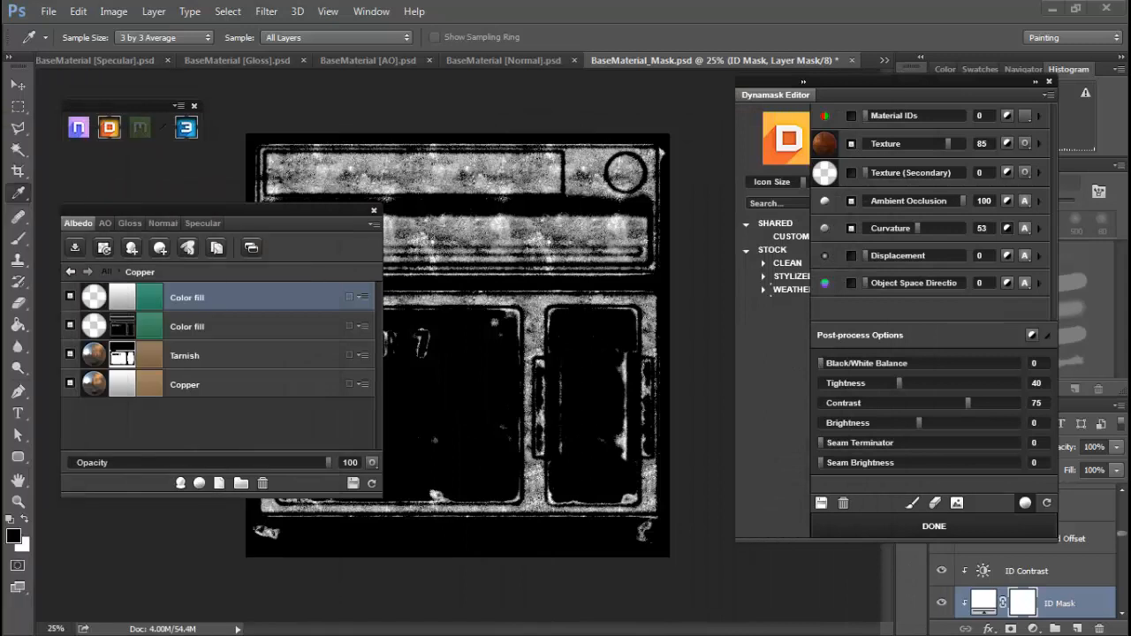
click(935, 527)
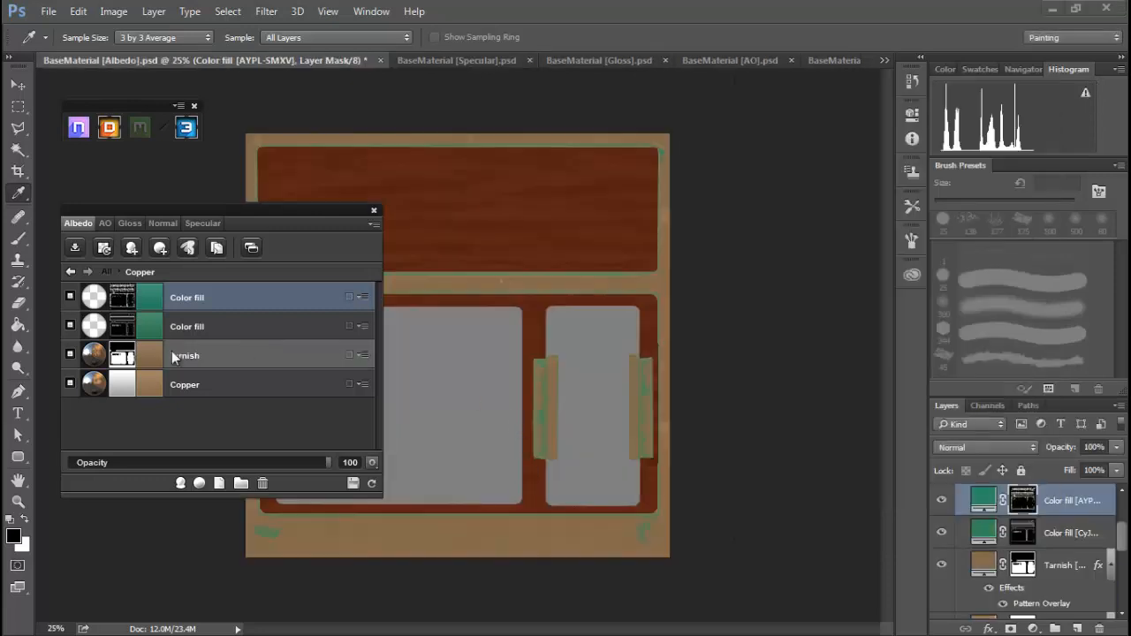
click(70, 273)
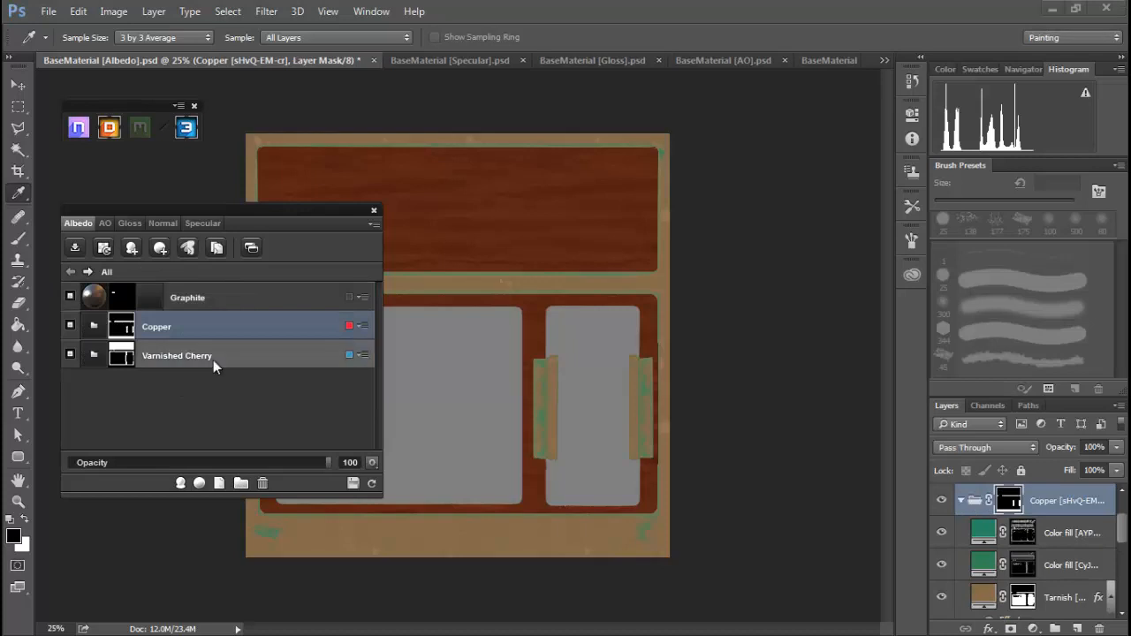
Delete the Graphite material and add the Batsuit Fabric smart material from the Fabric category
click(192, 297)
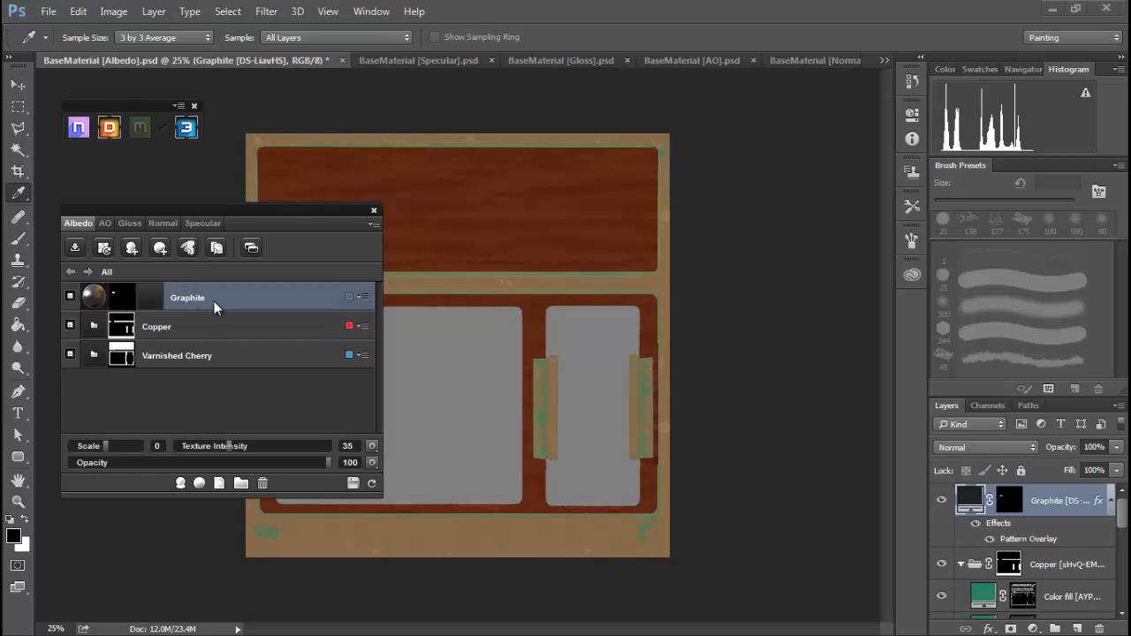
click(263, 484)
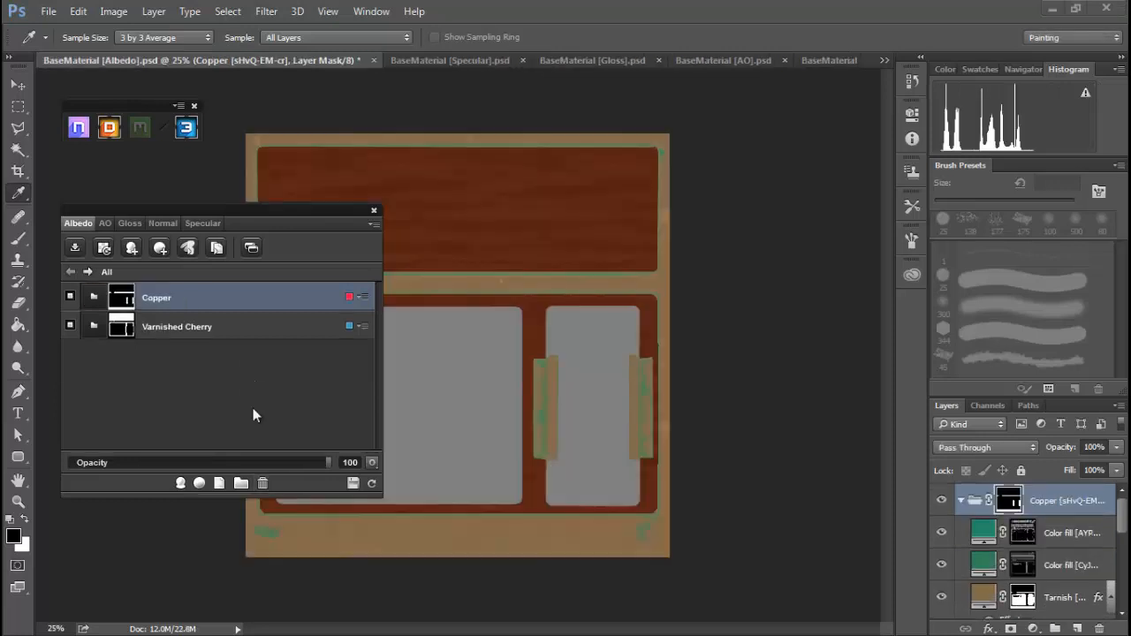
click(181, 482)
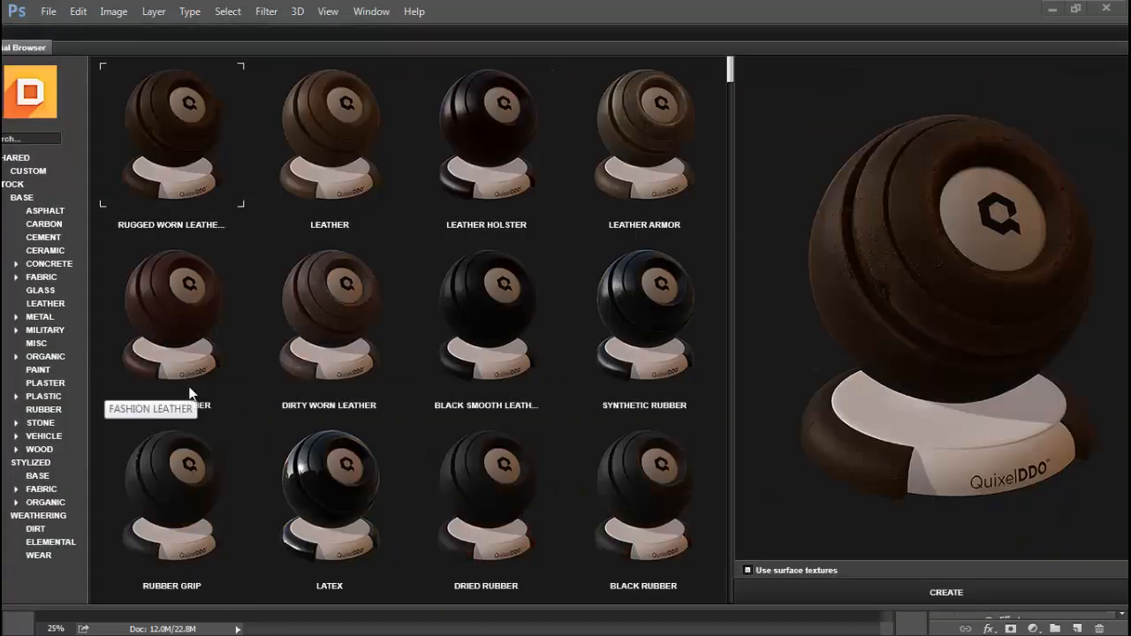
click(42, 277)
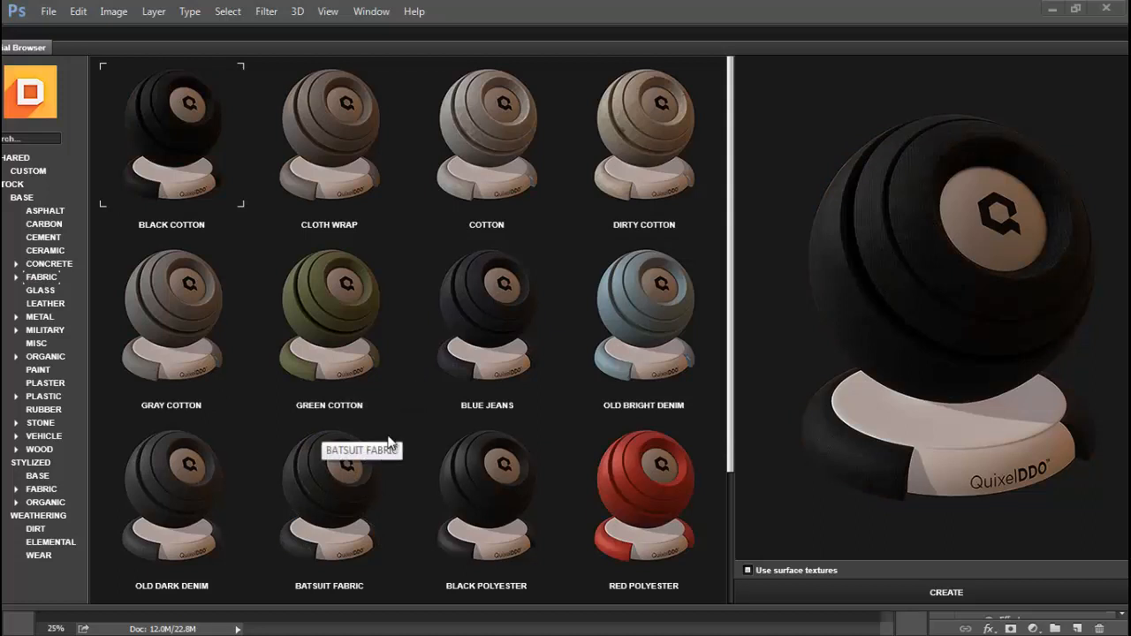
click(327, 491)
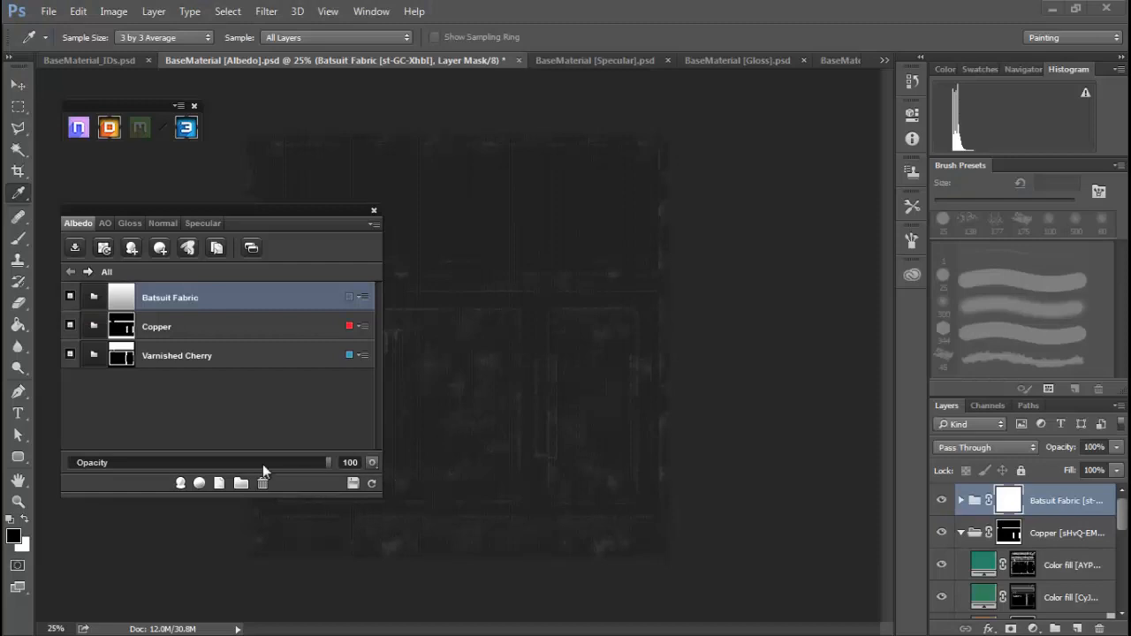
Mask the Batsuit Fabric material to the small yellow ID area and finish the ID mask
click(125, 299)
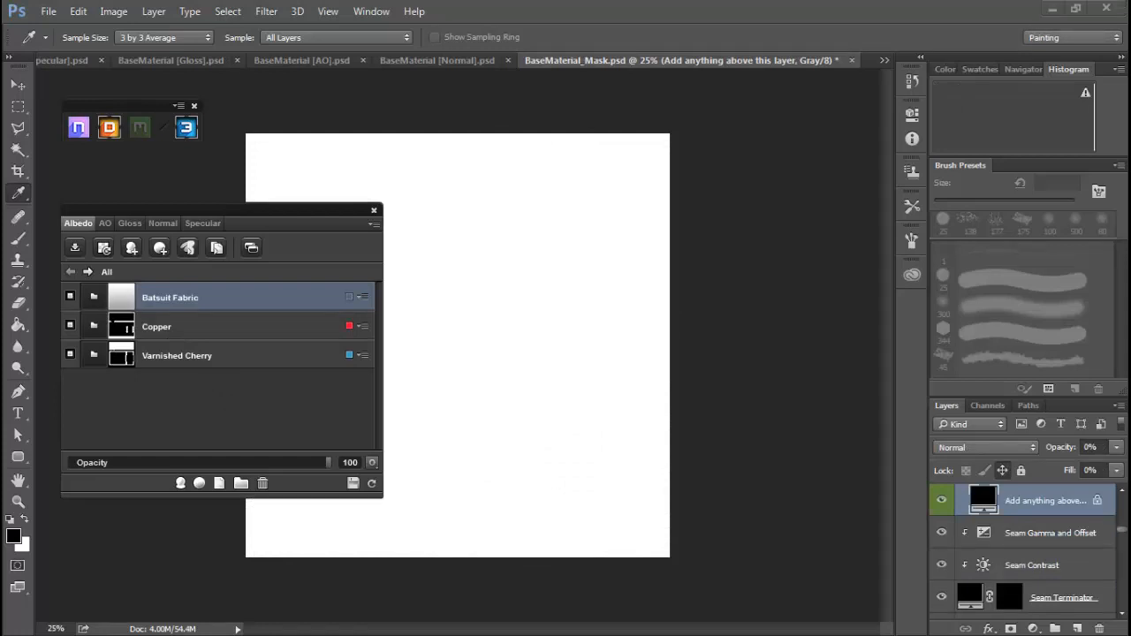
drag(361, 227, 612, 126)
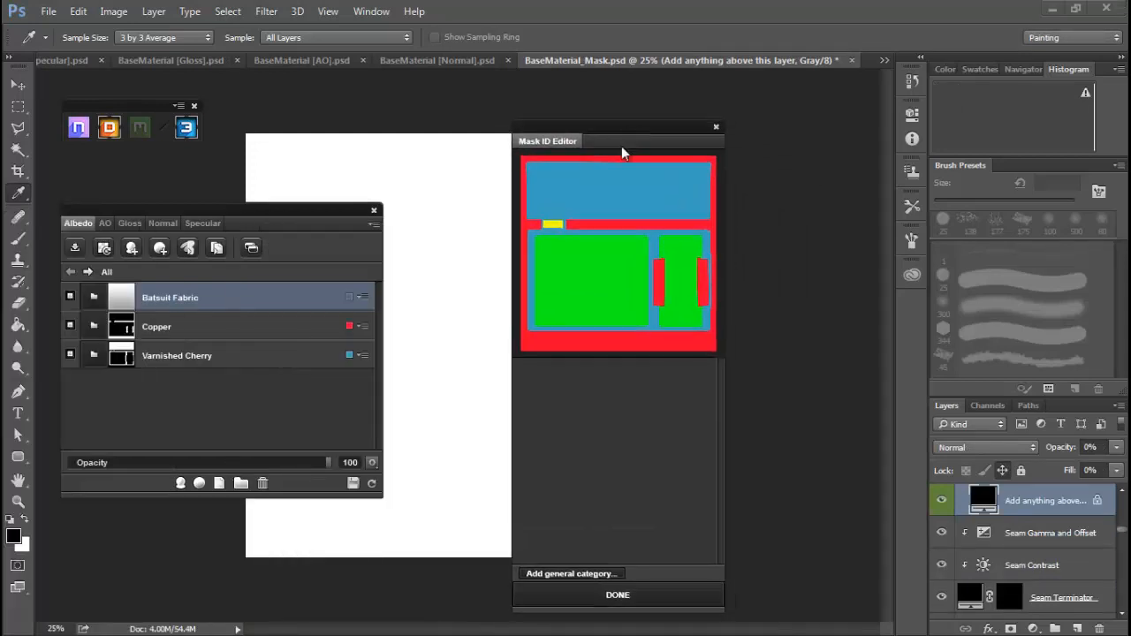
click(554, 226)
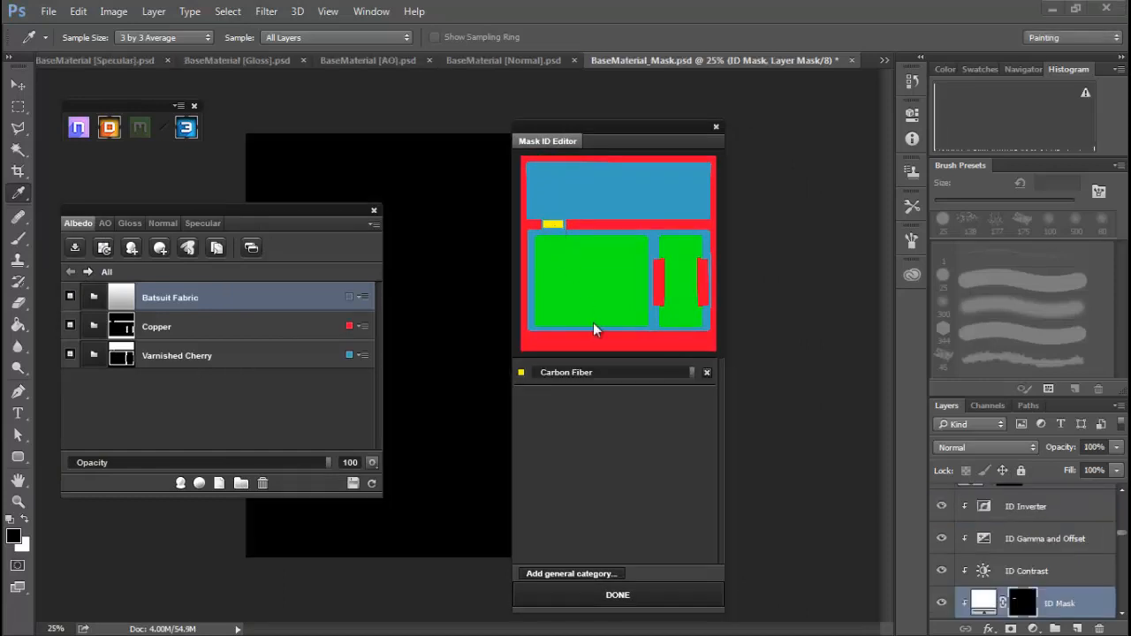
click(624, 596)
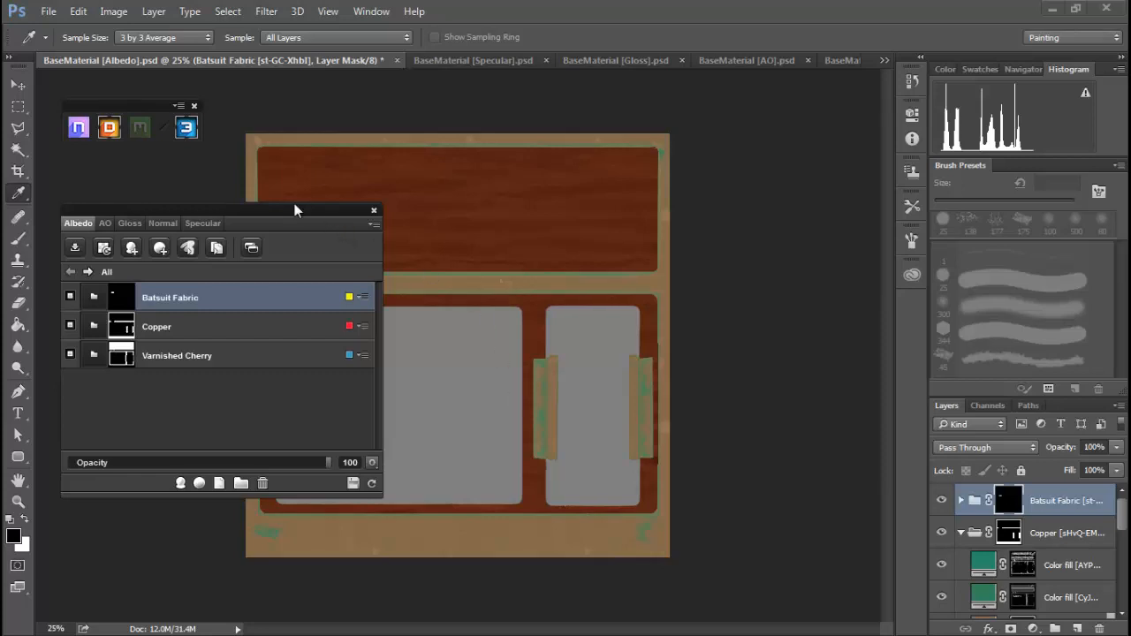
Check the fabric on the wall's small inset on the canvas and in the 3DO previewer
drag(294, 210, 298, 335)
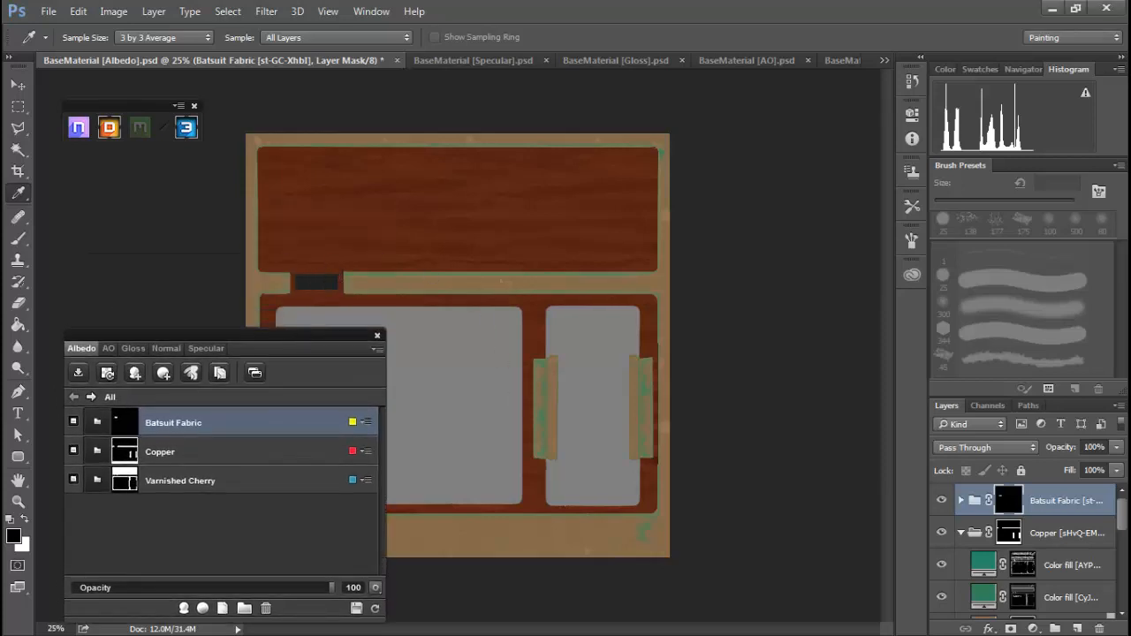
drag(2, 151, 554, 112)
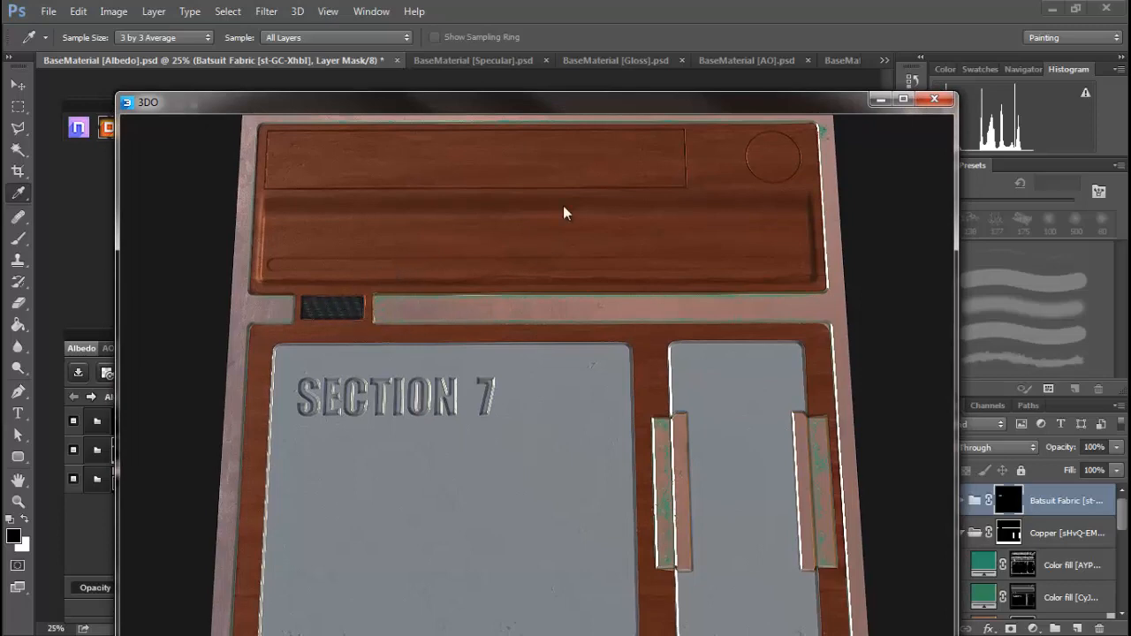
drag(550, 102, 1, 95)
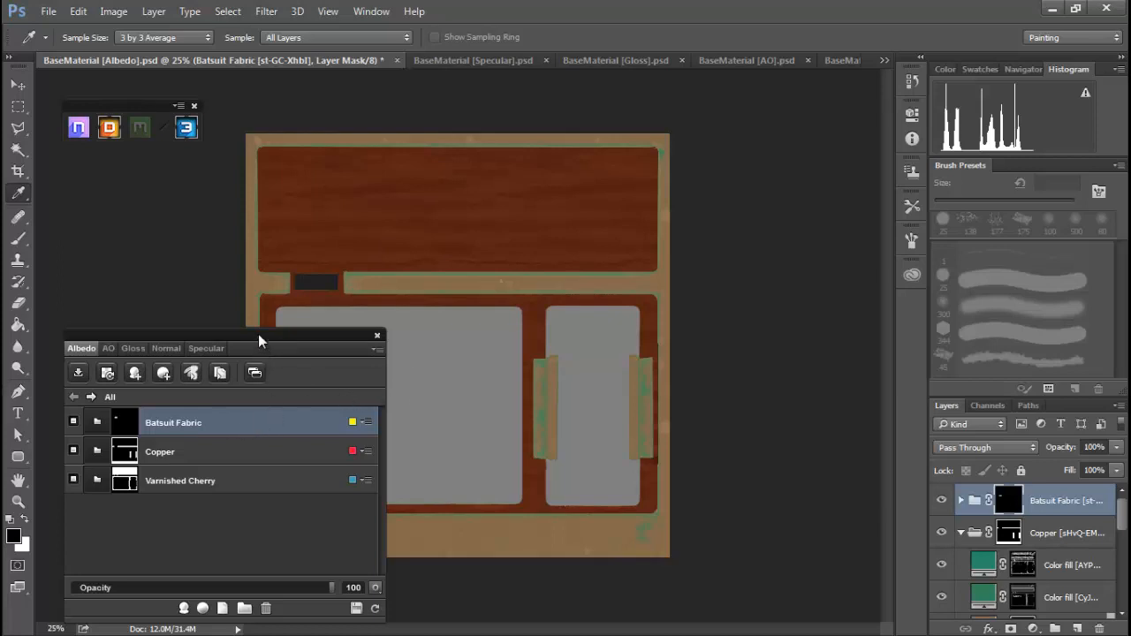
drag(258, 334, 397, 237)
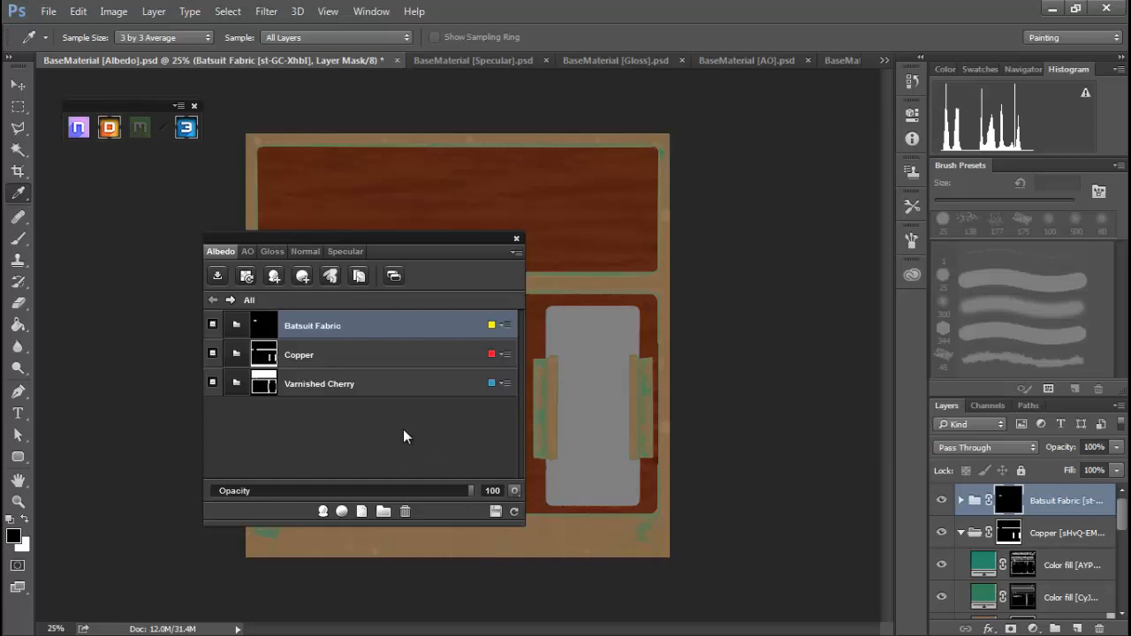
Compare the Fabric smart materials, such as Black Polyester and Cloth Wrap, and add Gray Cotton to the wall
click(323, 512)
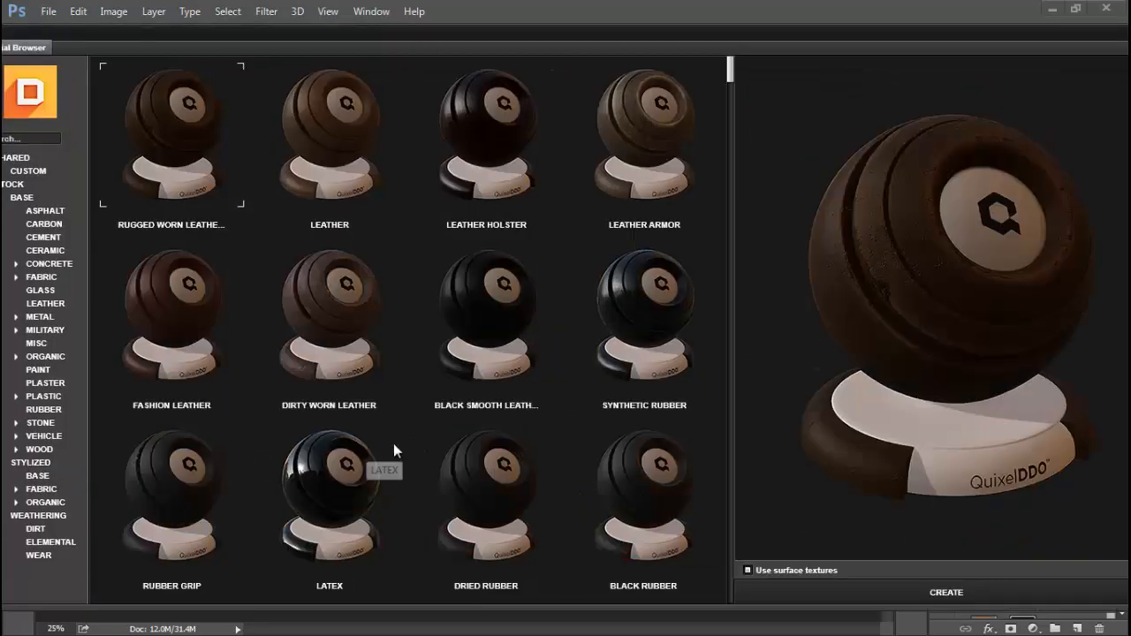
click(41, 277)
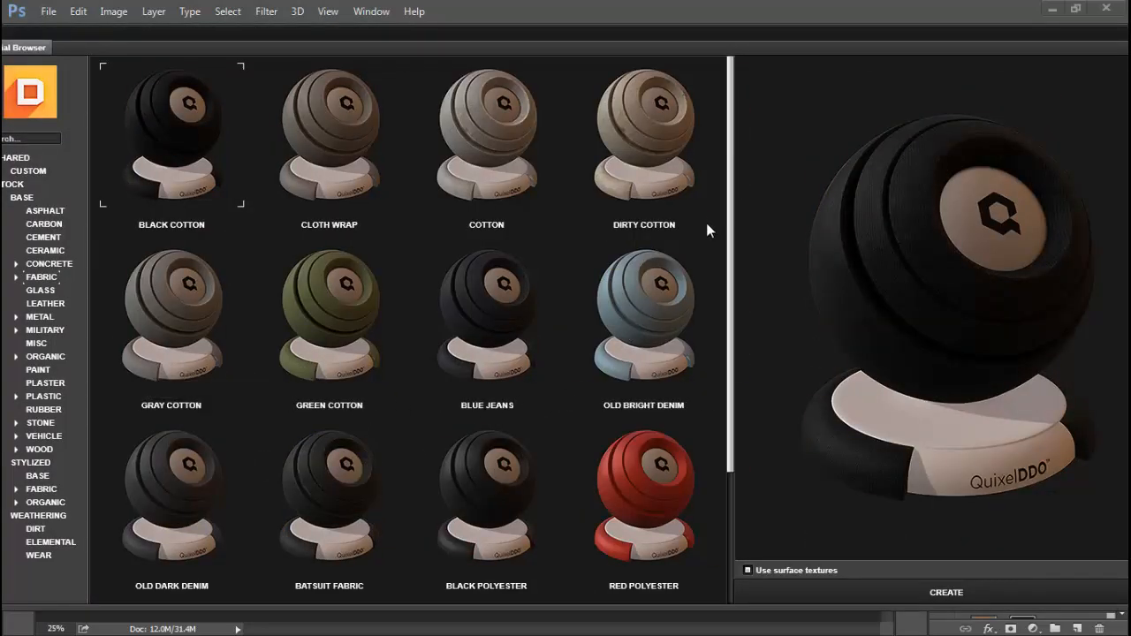
drag(730, 210, 708, 184)
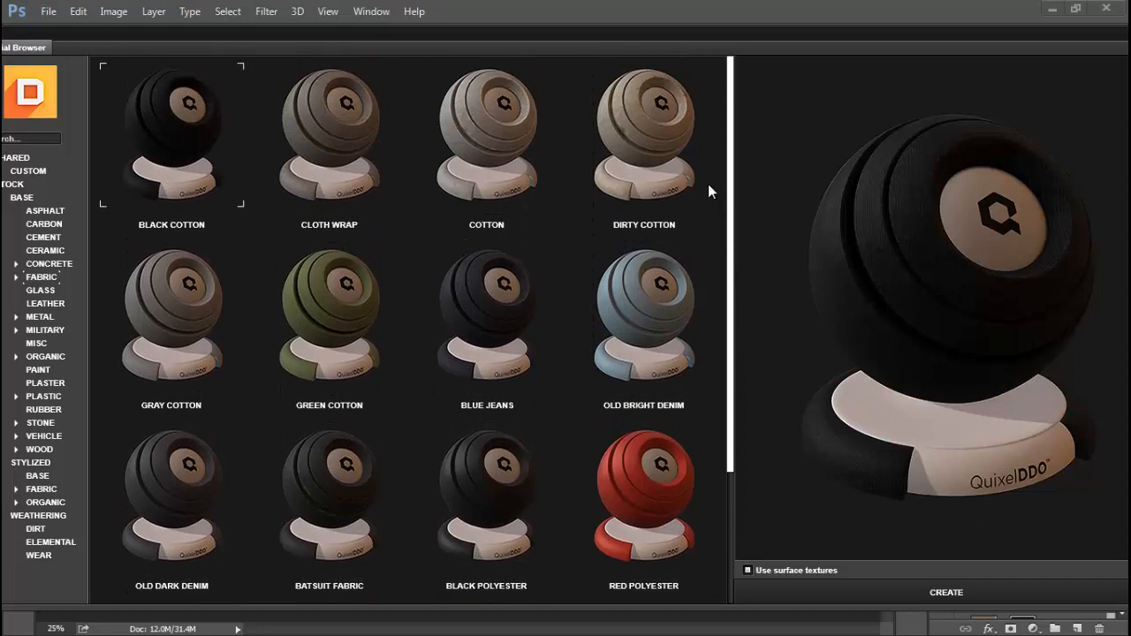
click(470, 472)
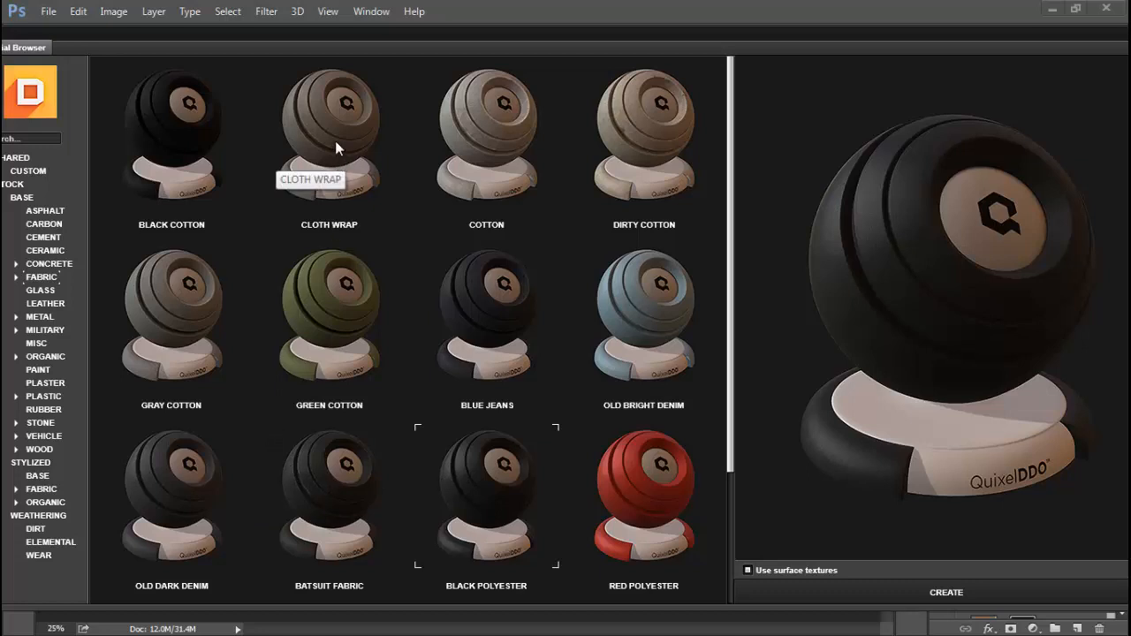
click(332, 186)
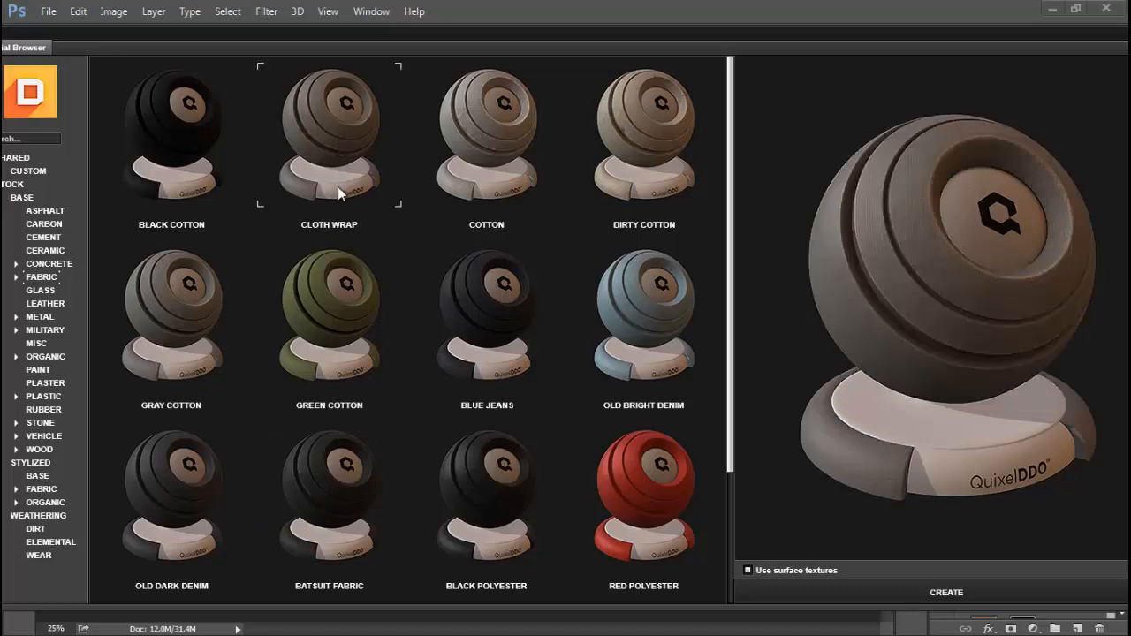
click(163, 320)
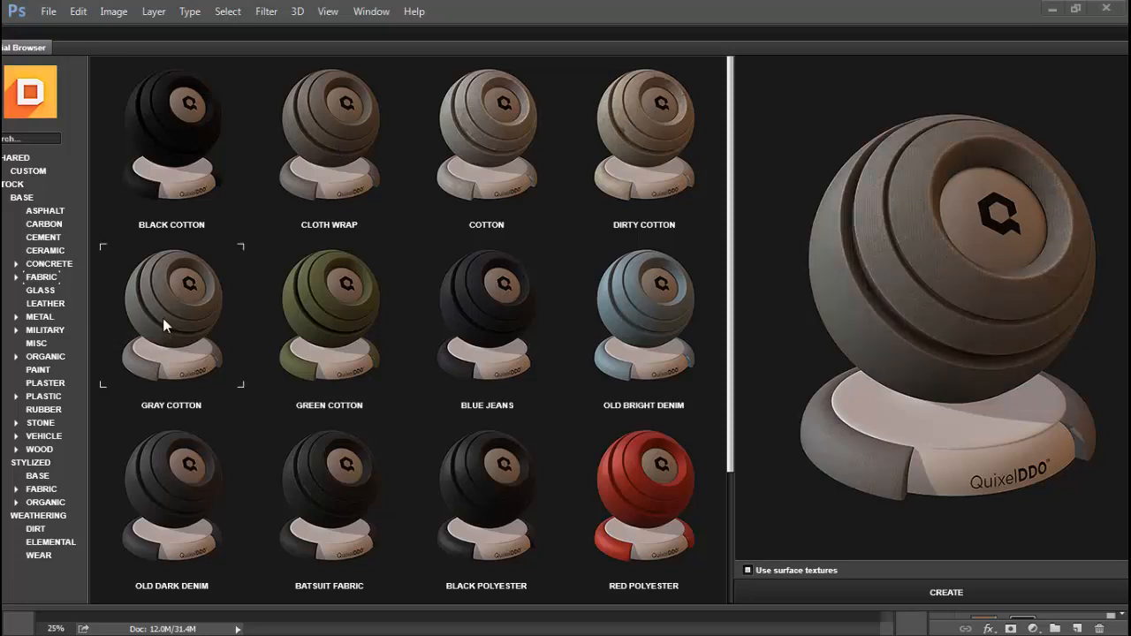
click(310, 144)
click(176, 330)
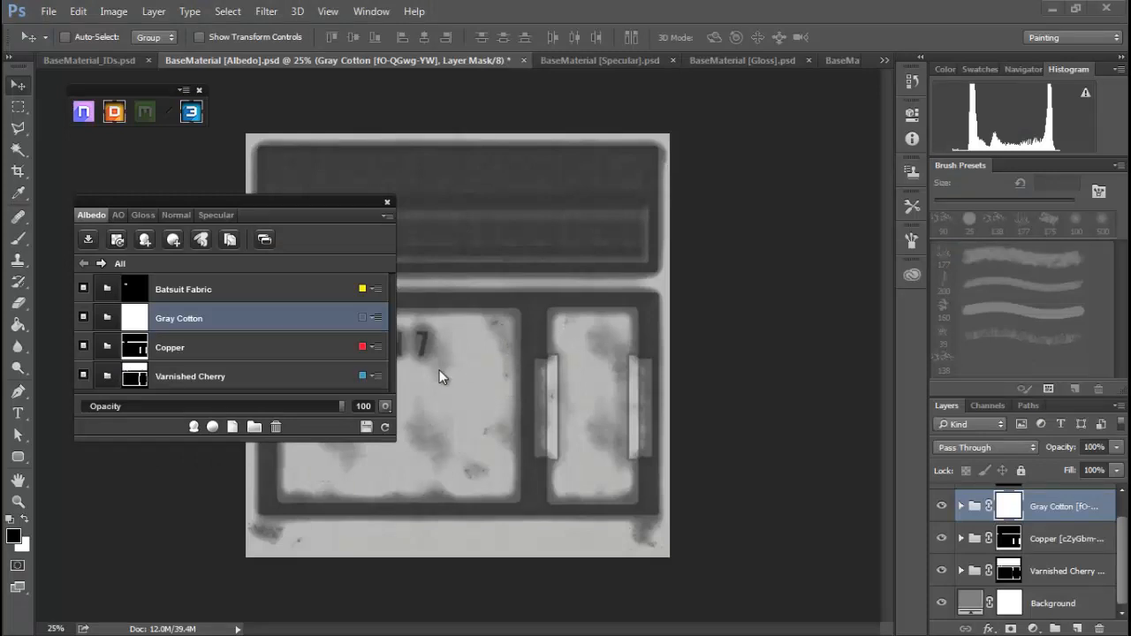
Delete the Cotton Edge Wear layer from the Gray Cotton group and select Cotton Cavity Dirt
click(107, 320)
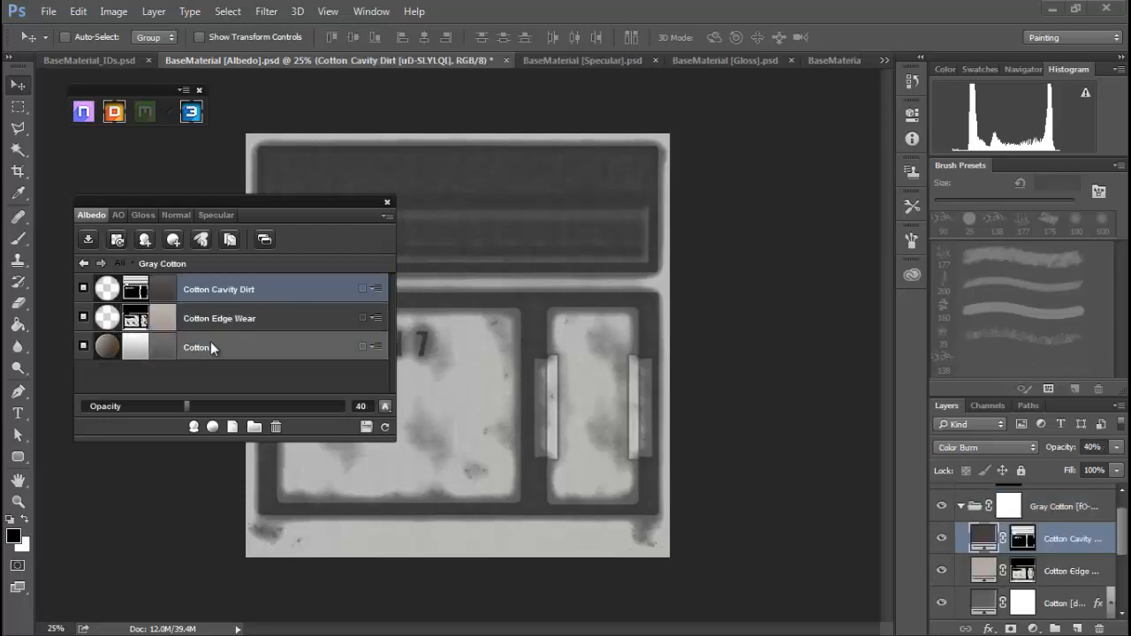
click(241, 319)
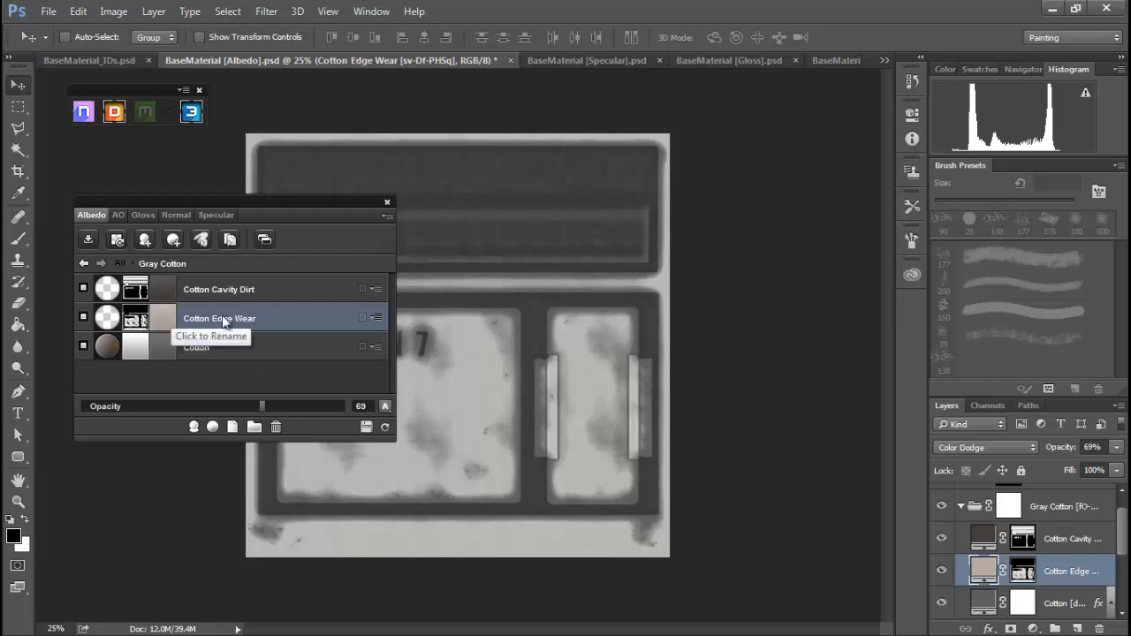
click(274, 427)
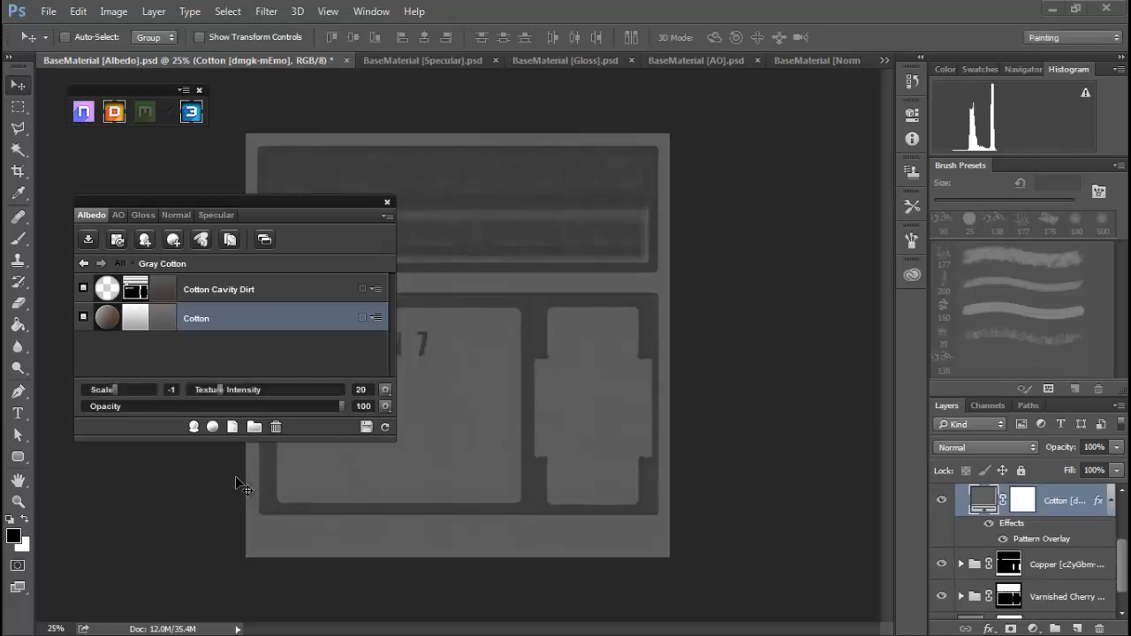
click(234, 288)
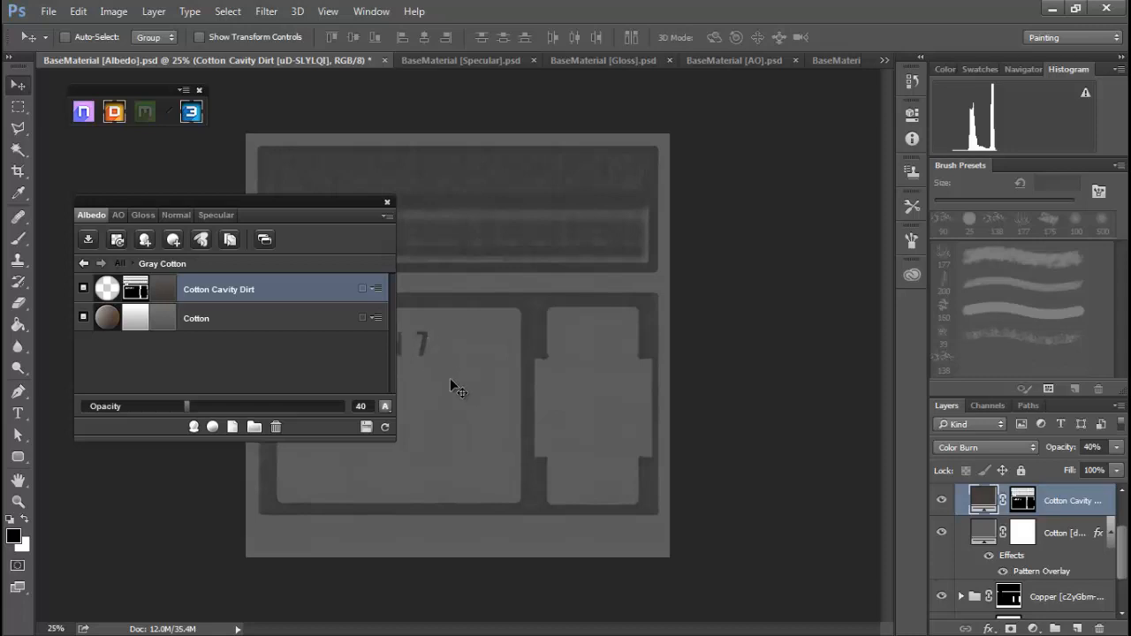
Mask the Gray Cotton group to the green ID panels and finish the ID mask
click(84, 263)
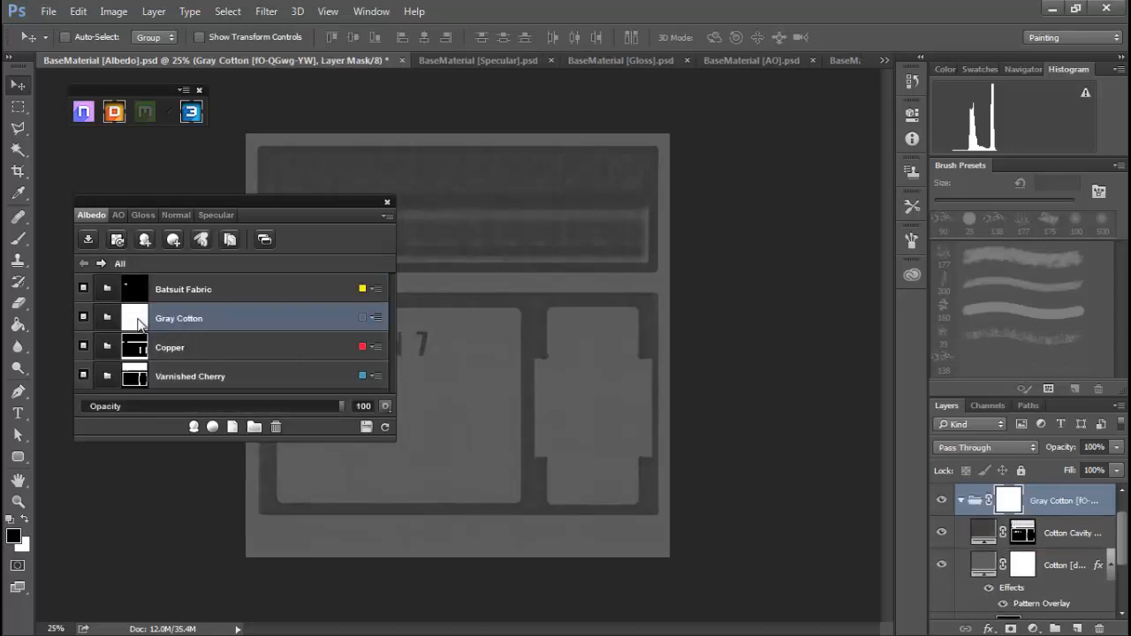
click(137, 326)
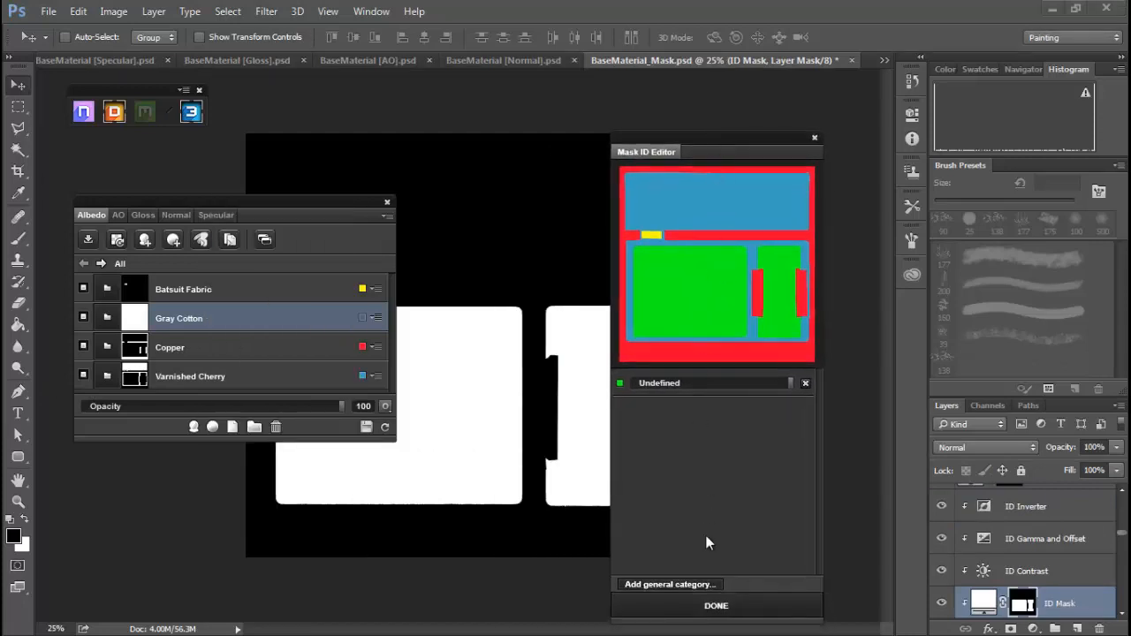
click(717, 608)
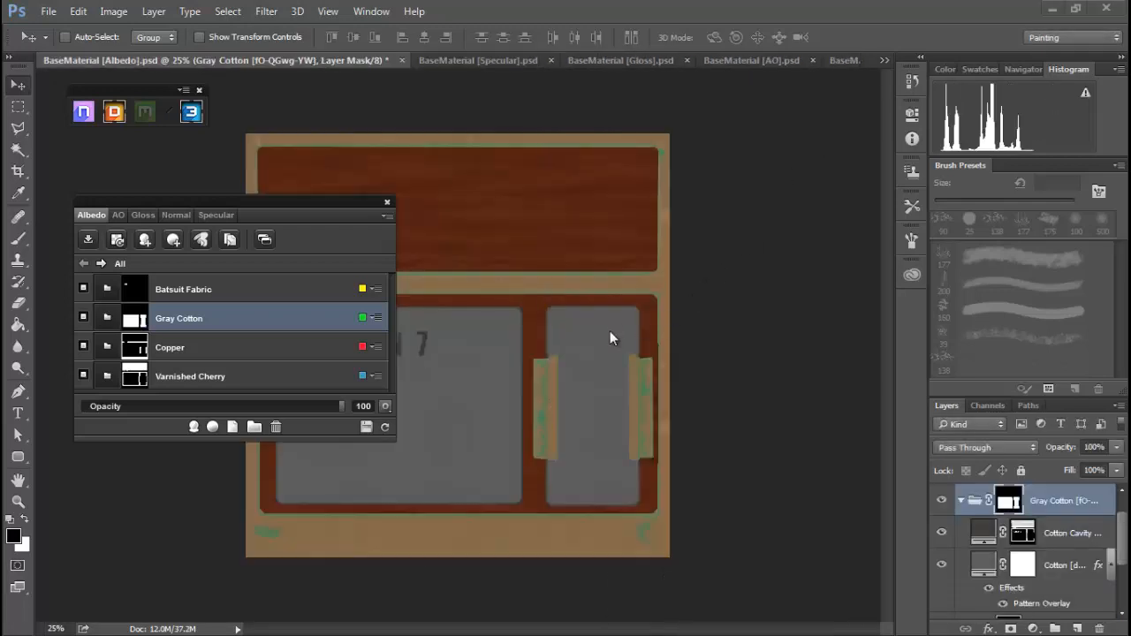
Recolour the Cotton layer in the Gray Cotton group to a muted blue, #403983
click(108, 315)
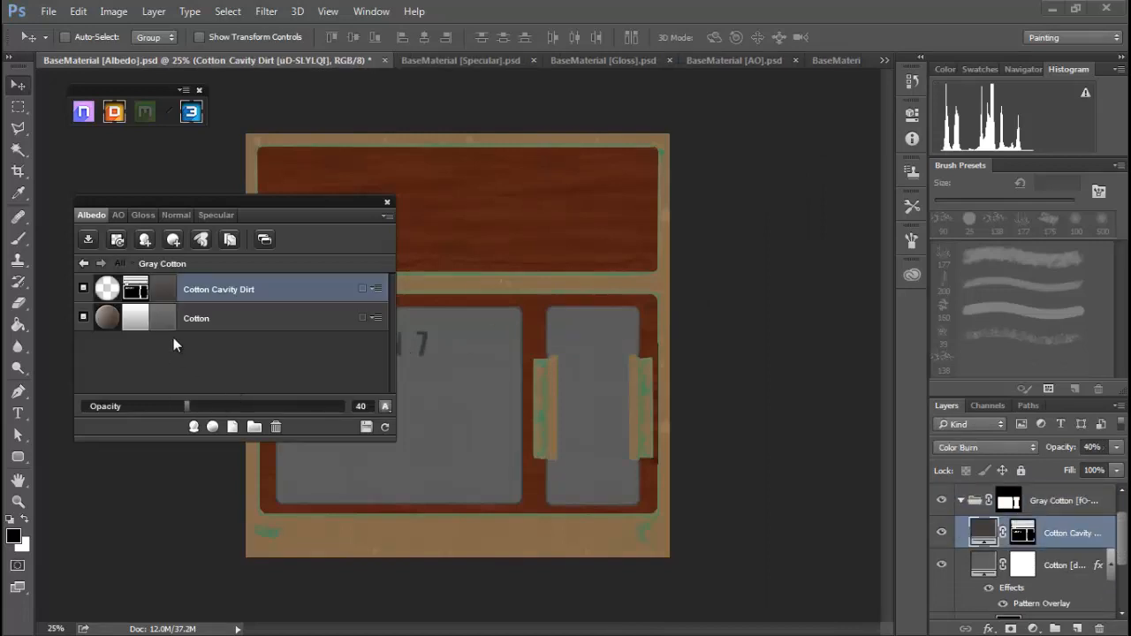
click(163, 319)
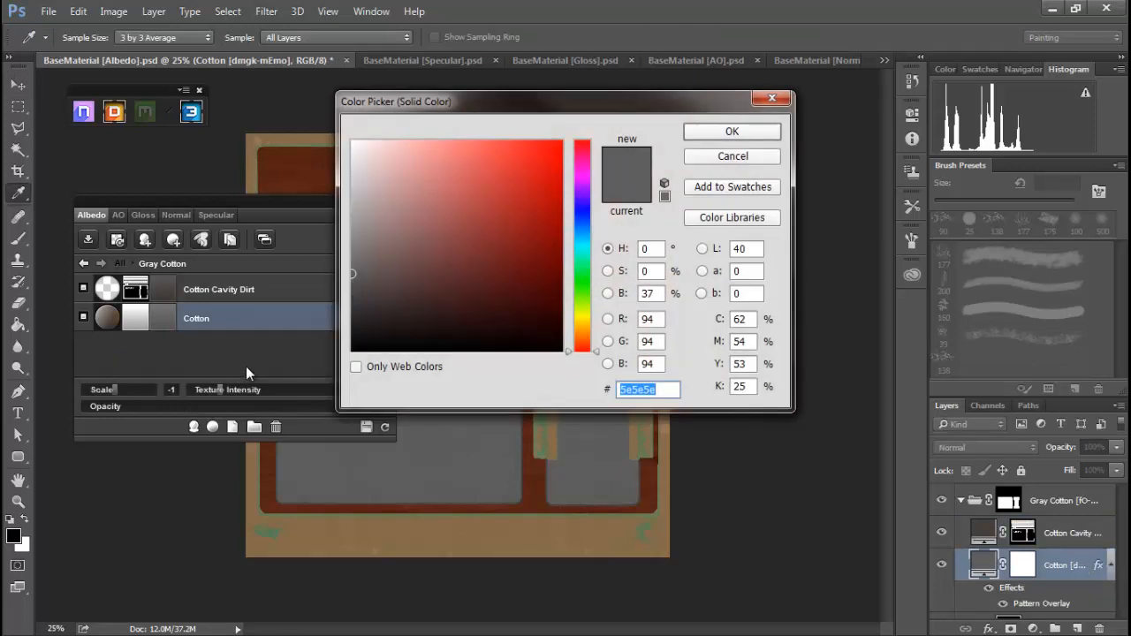
click(357, 358)
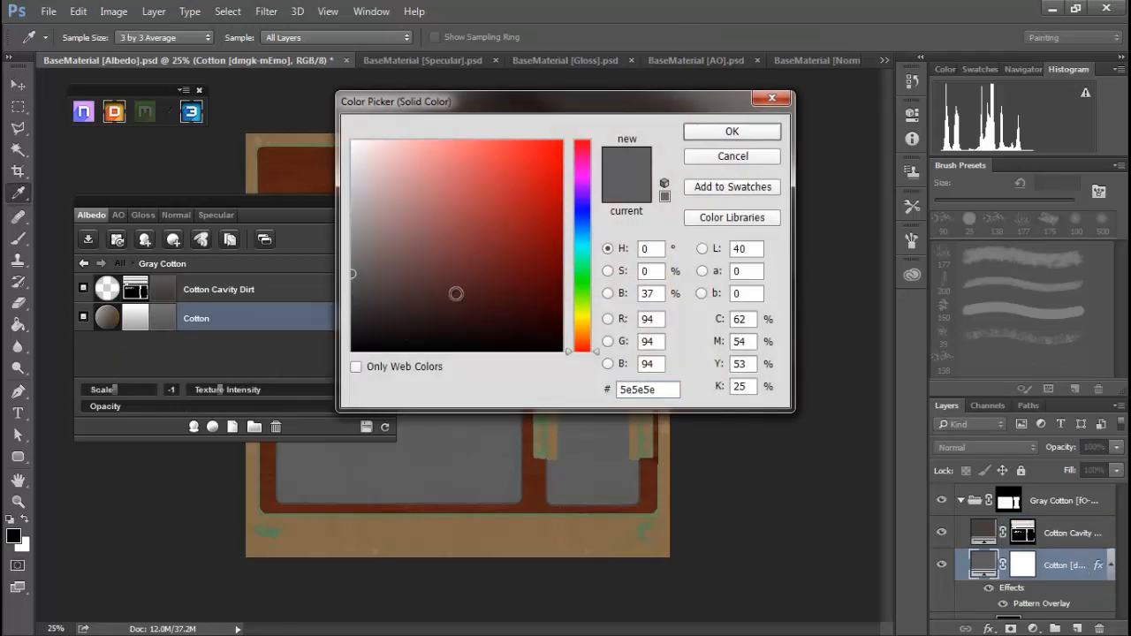
drag(599, 361, 601, 211)
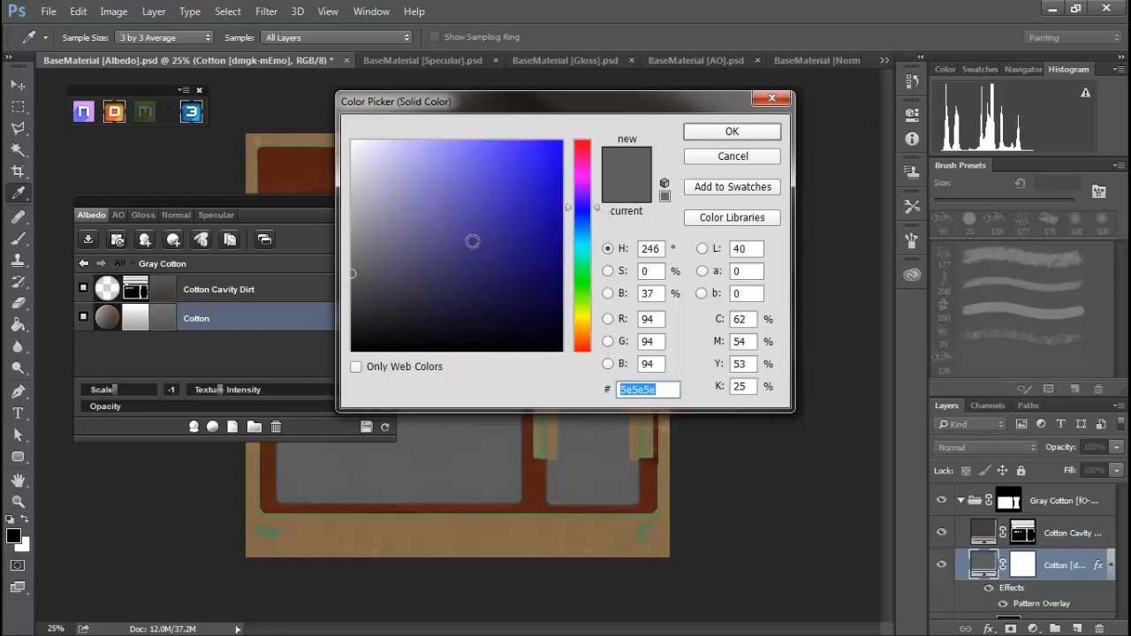
click(460, 244)
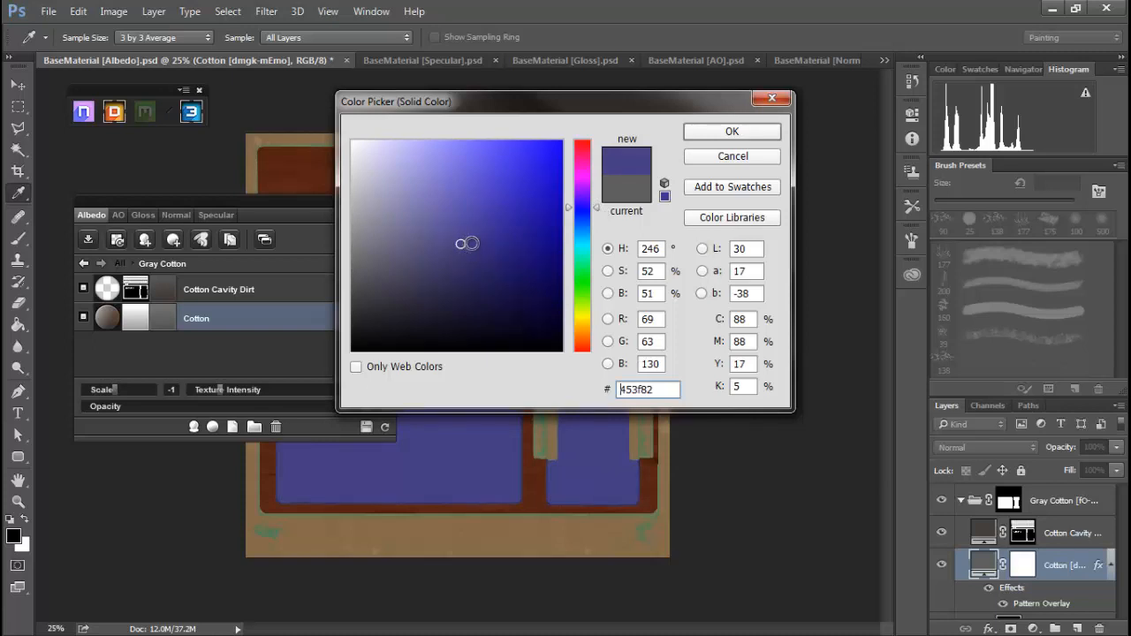
click(473, 264)
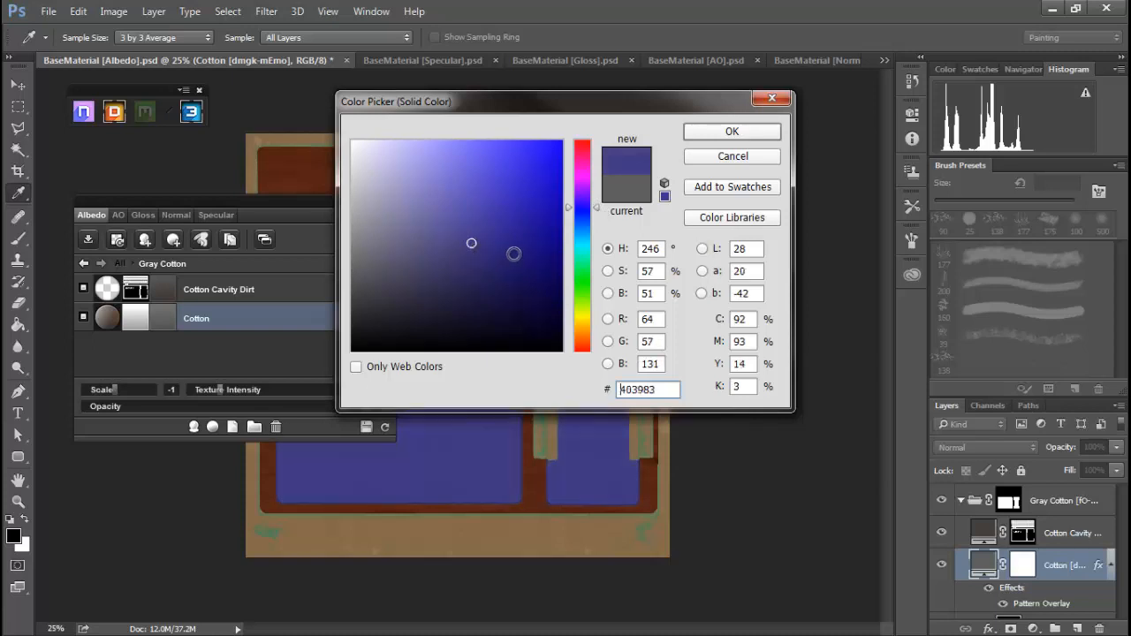
click(729, 132)
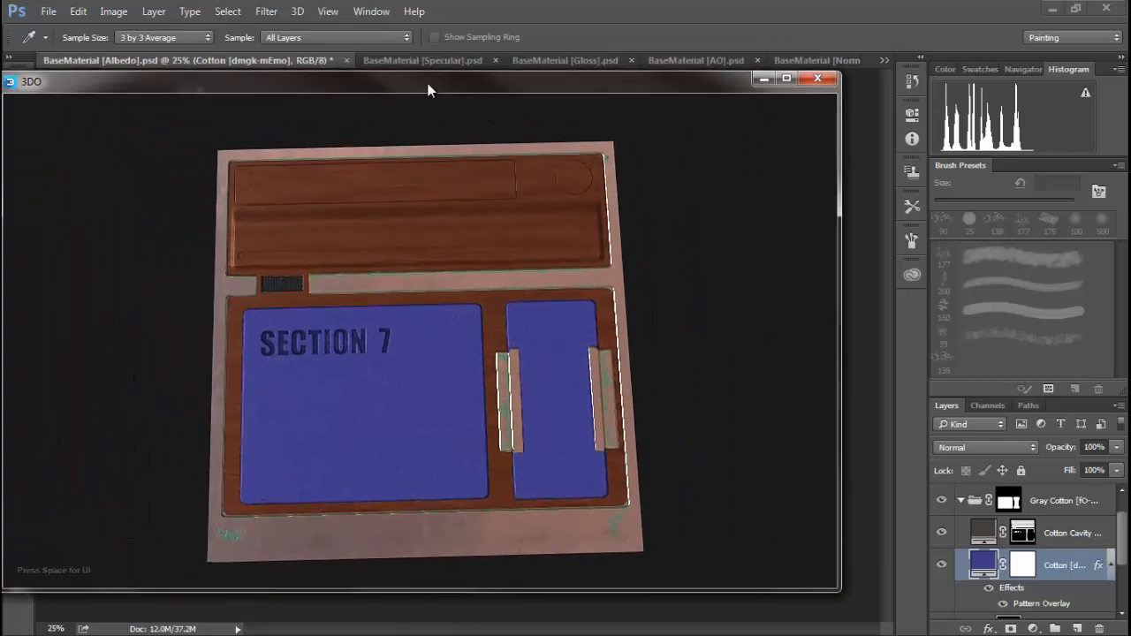
Clear the 3DO previewer and DDO window off the canvas and add a new layer above Cotton Cavity Dirt
drag(428, 90, 0, 115)
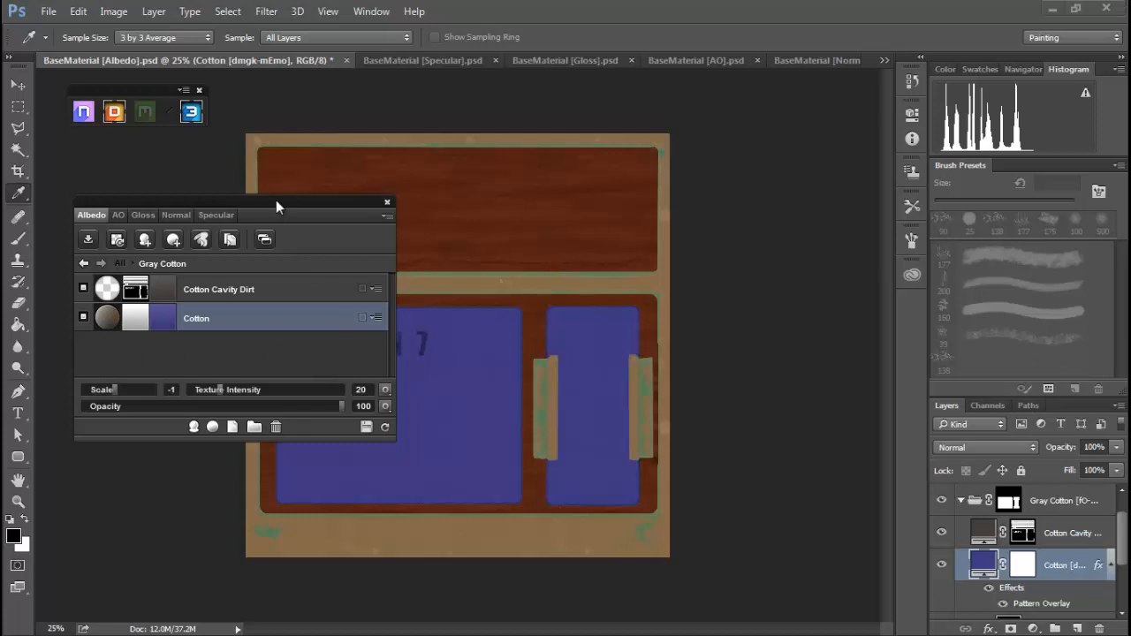
drag(276, 199, 1, 204)
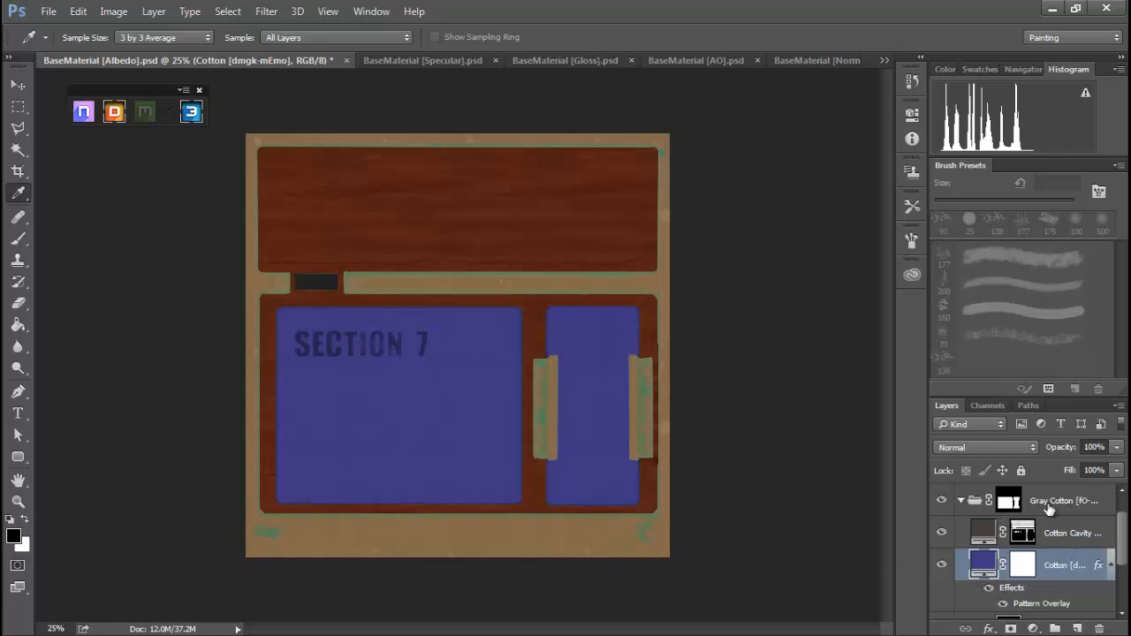
click(962, 503)
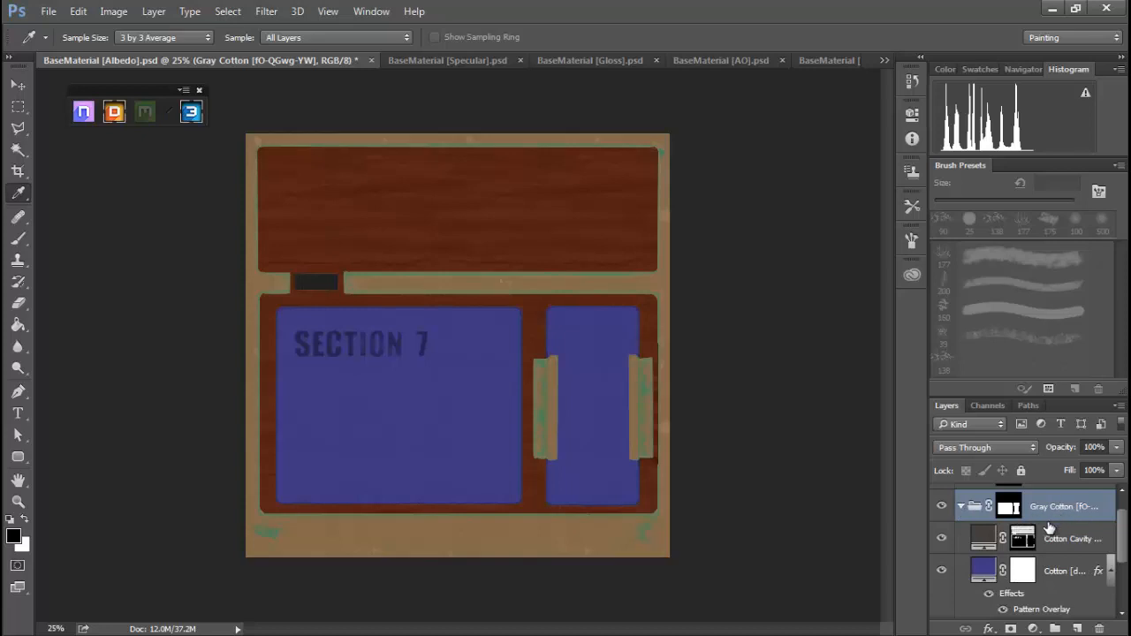
click(1059, 540)
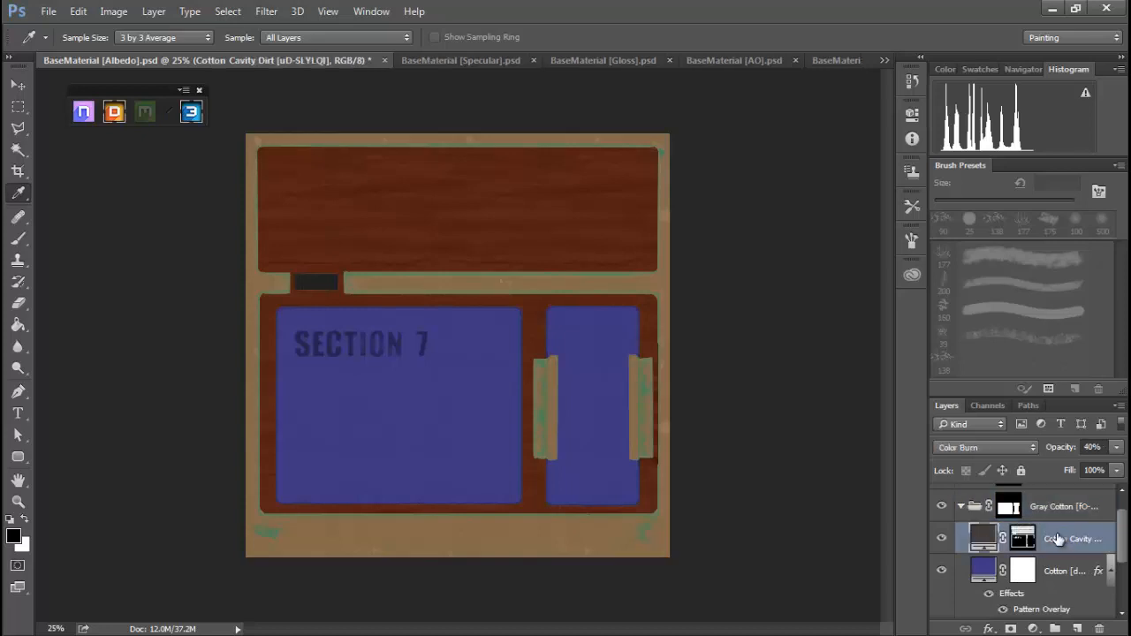
click(1078, 628)
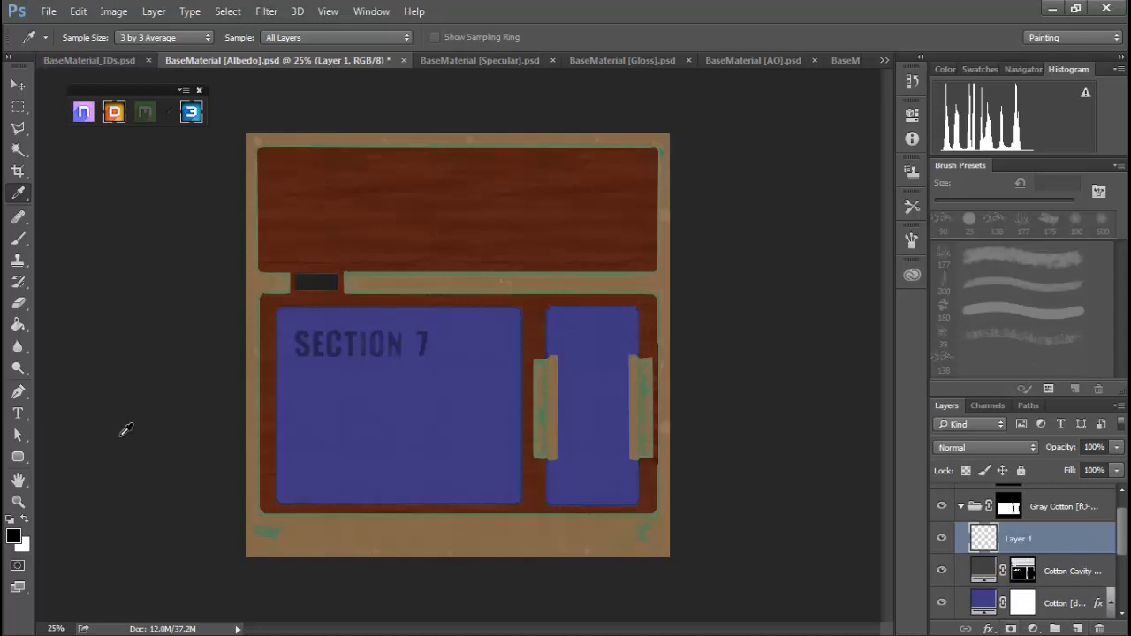
Add the text "LEVEL 2" in white 72 px Impact just below SECTION 7 on the large blue panel
click(25, 418)
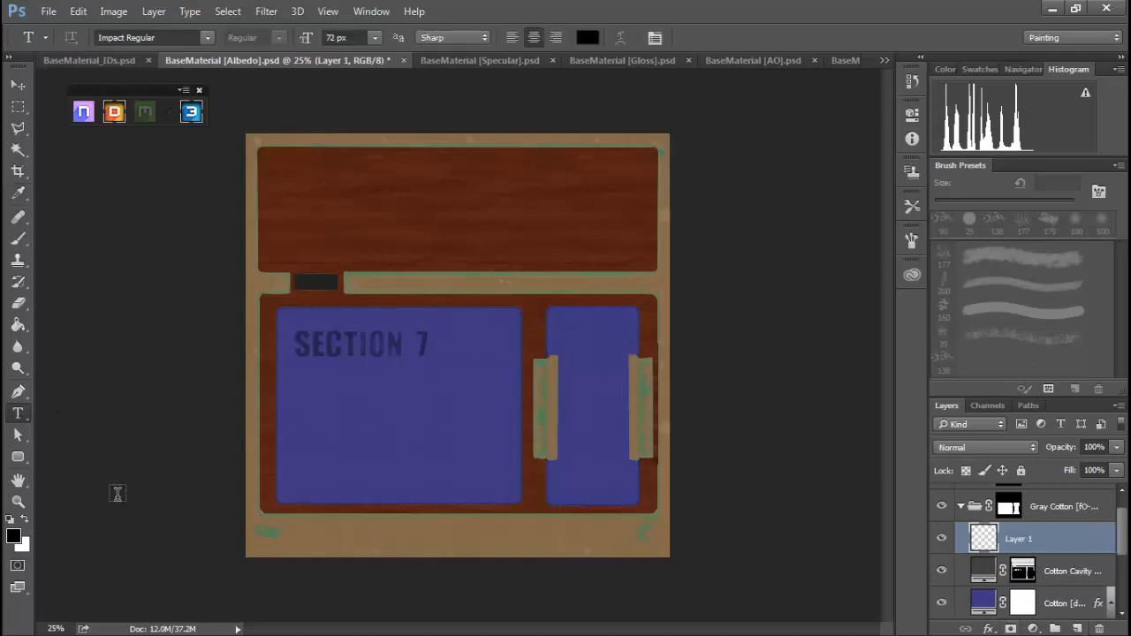
click(314, 382)
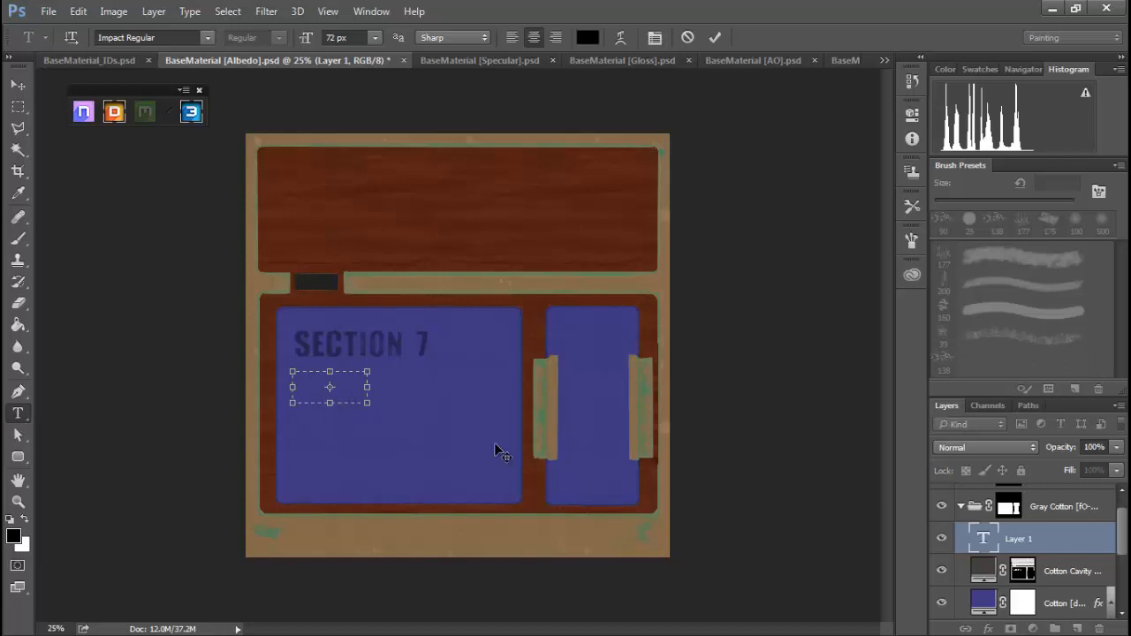
click(588, 37)
drag(469, 233, 330, 134)
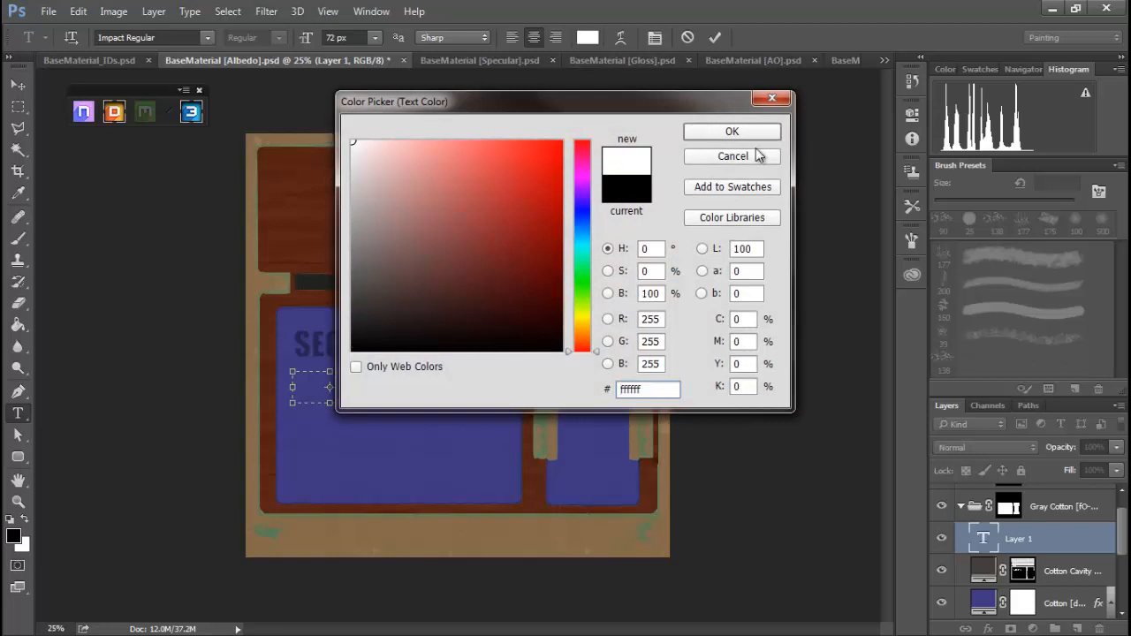
click(733, 133)
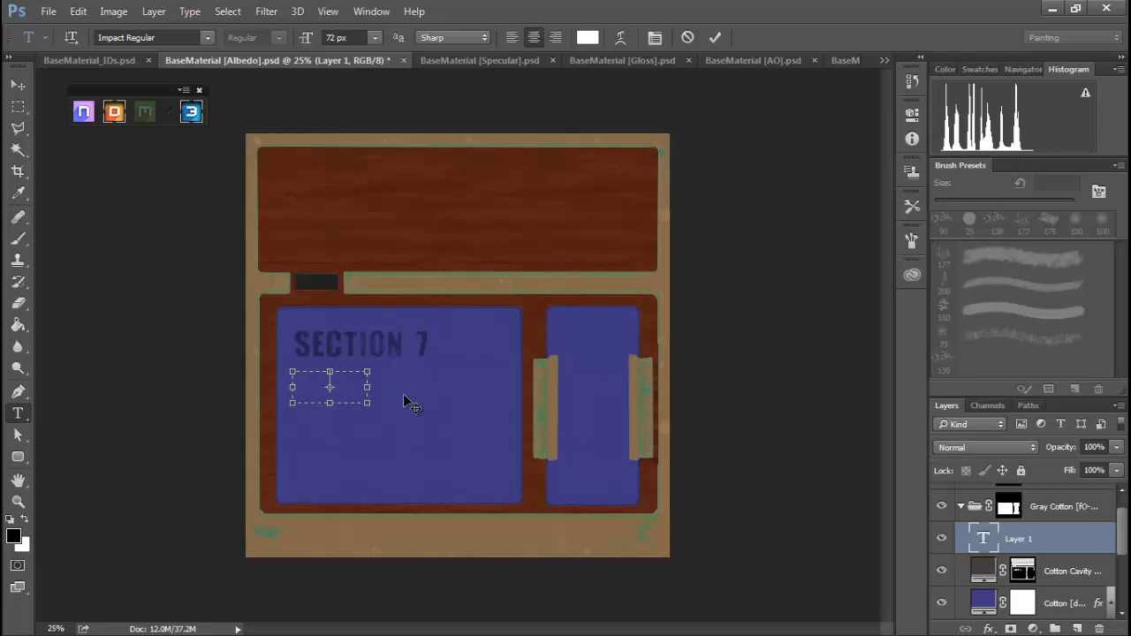
text(LEVEL 2)
click(1021, 538)
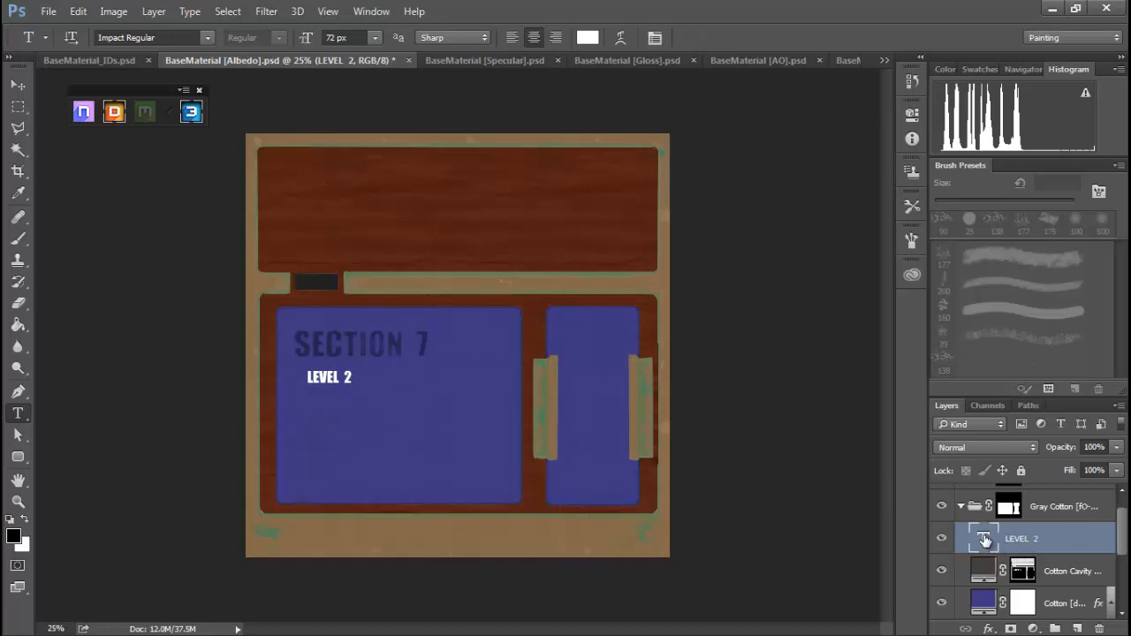
Rasterize the LEVEL 2 text layer
right_click(985, 535)
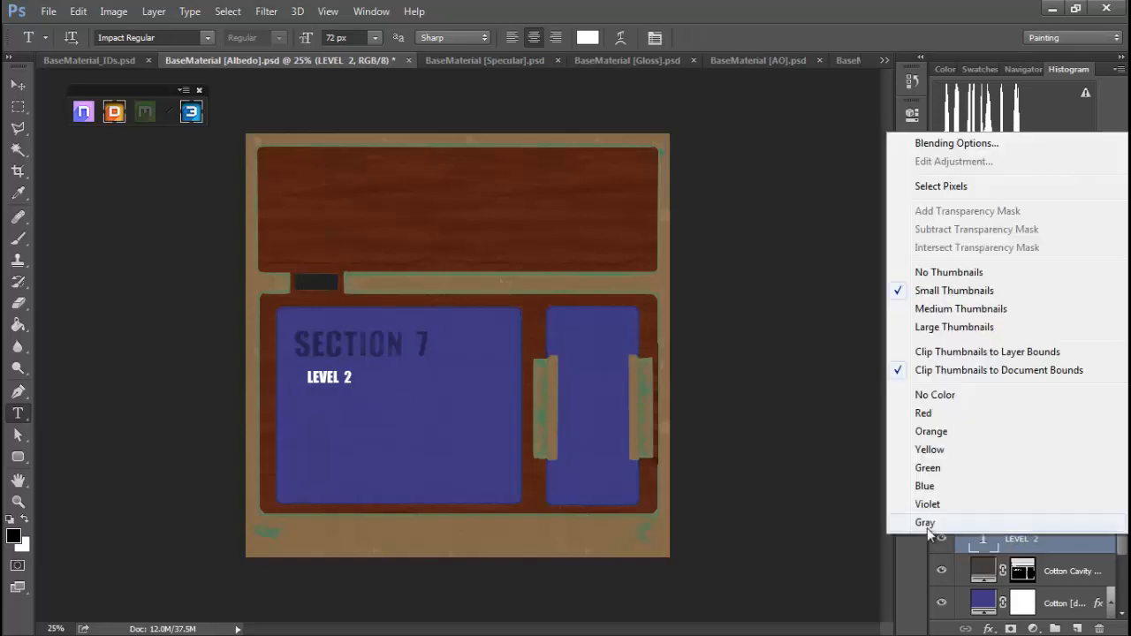
right_click(1017, 542)
right_click(1018, 541)
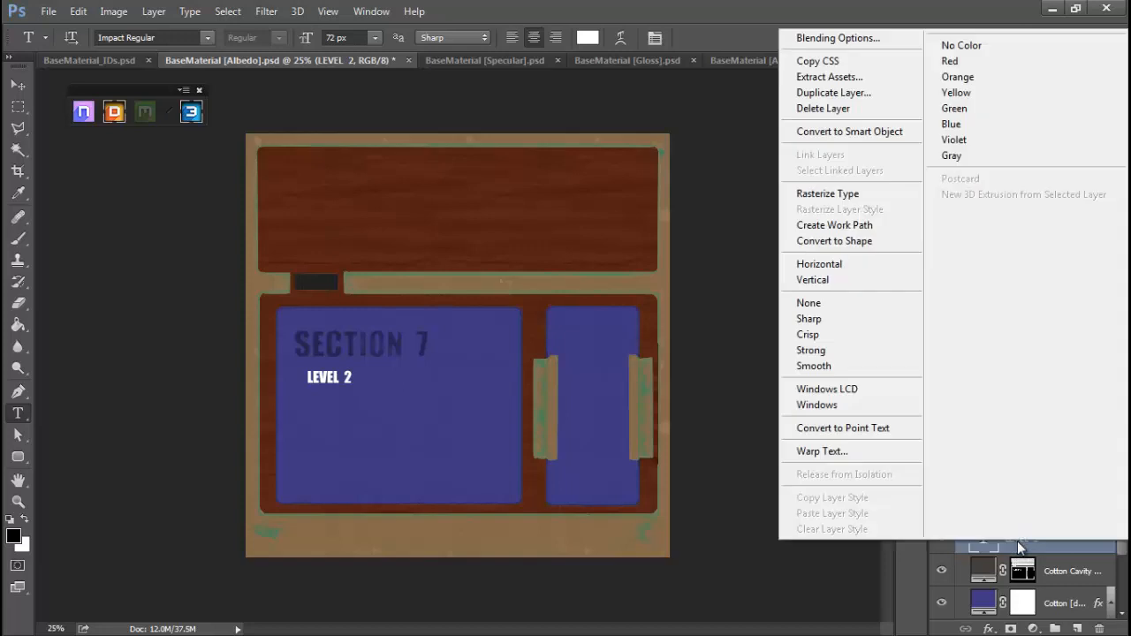
click(828, 194)
Wear down the LEVEL 2 lettering with the Eraser, using the 90 px speckled brush
click(20, 305)
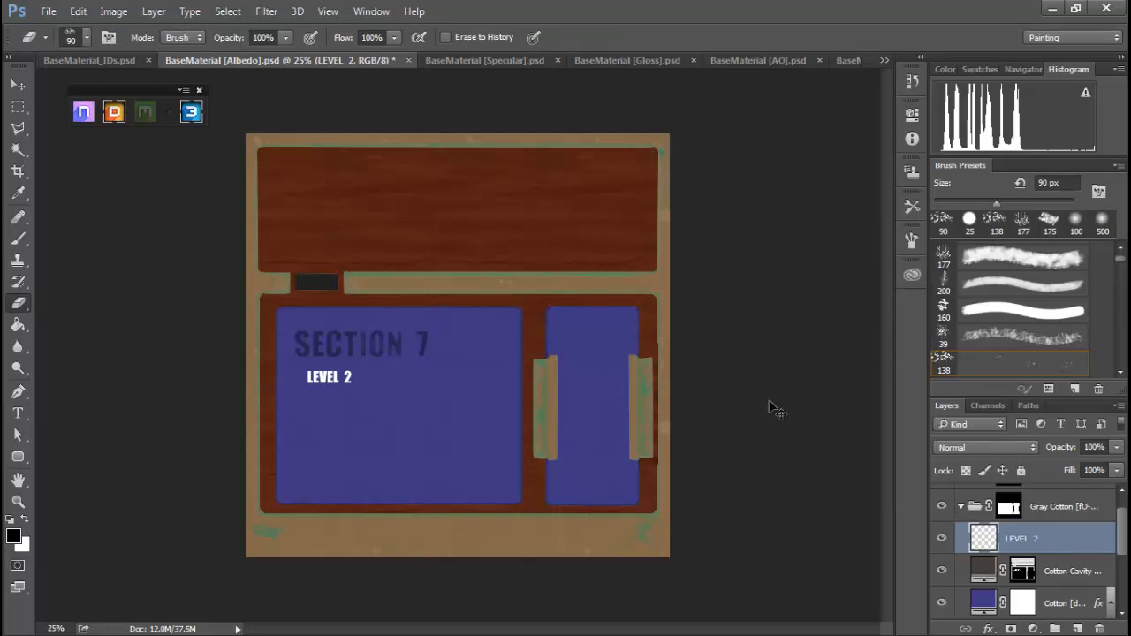
key(ctrl+plus)
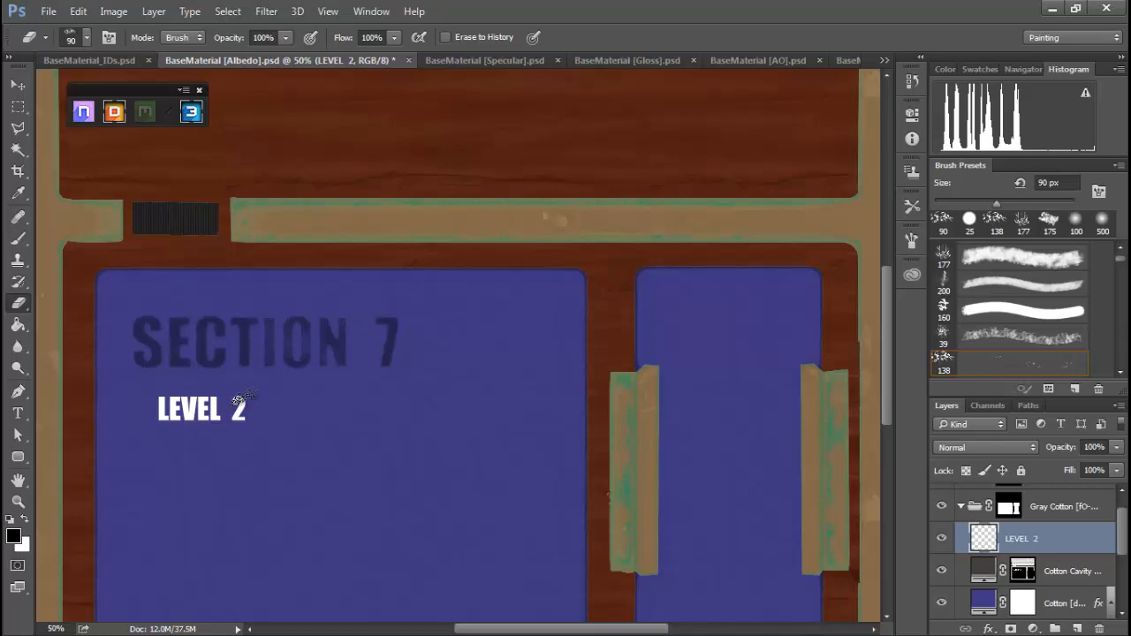
drag(257, 403, 188, 413)
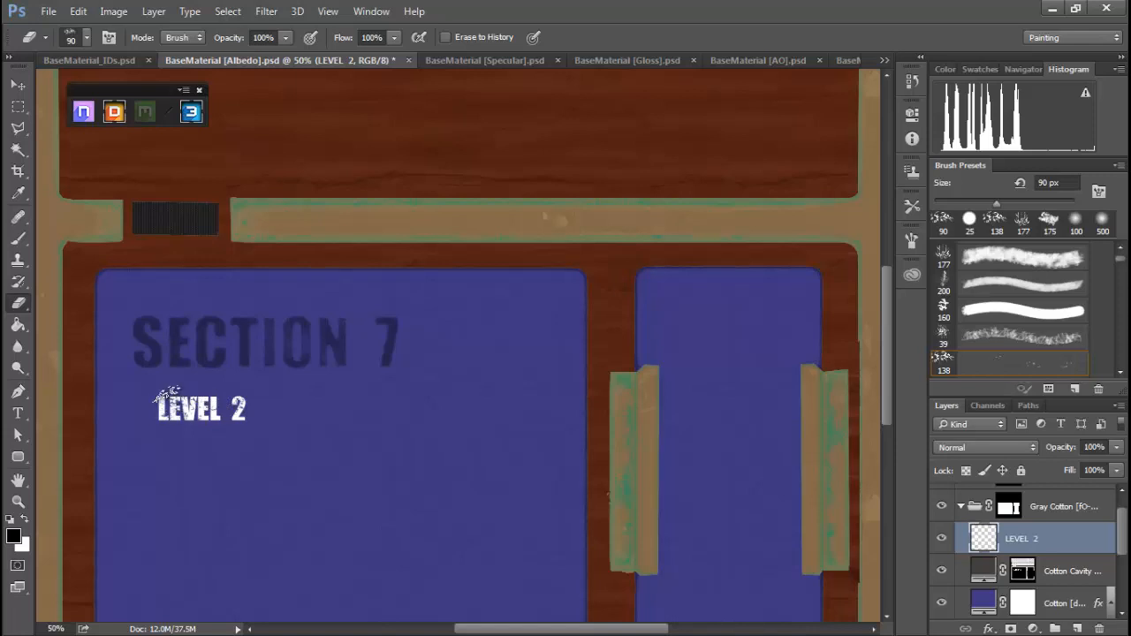
key([)
key(ctrl+minus)
key(ctrl+minus)
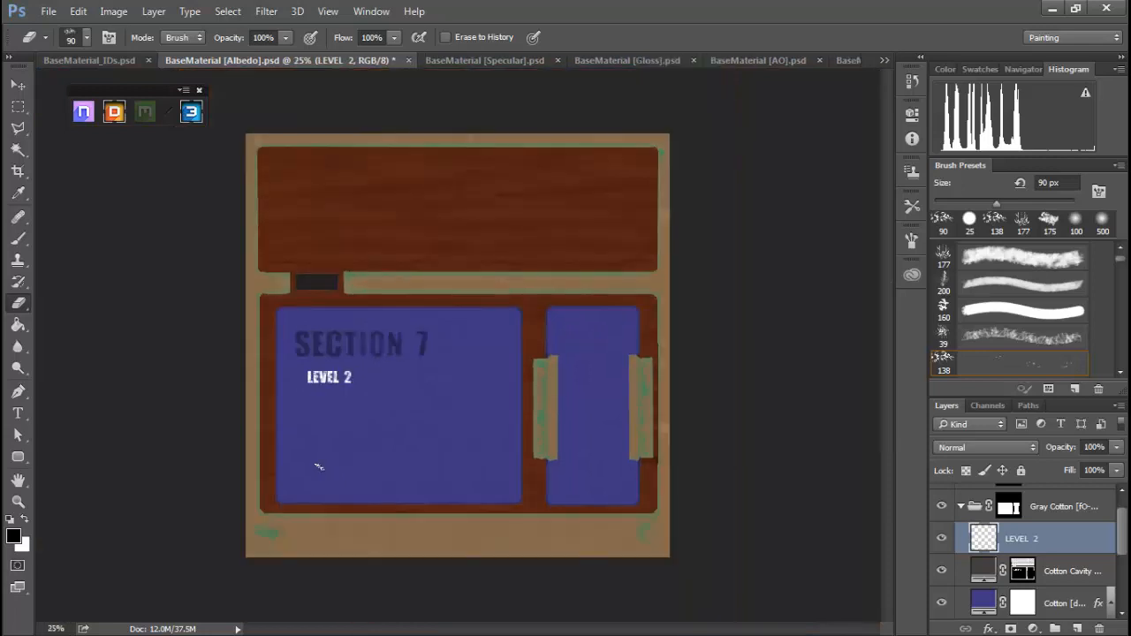